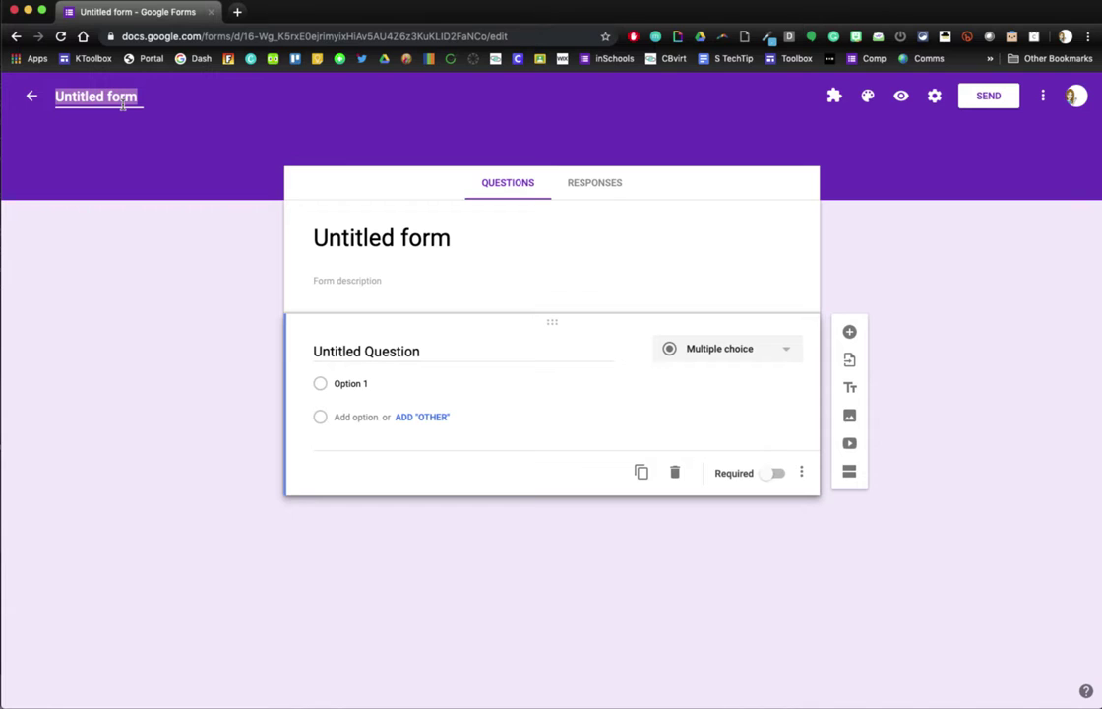
Name the form "Getting Information" and apply the same name as its displayed title.
{"action": "type", "text": "Getting INform"}
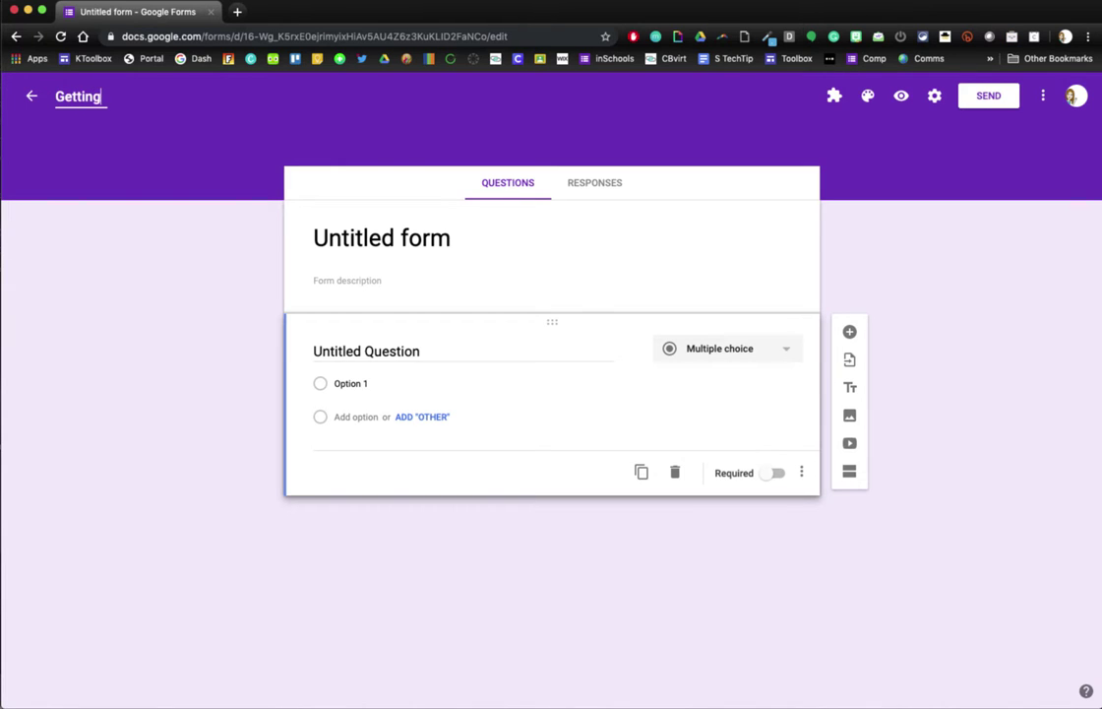
{"action": "key", "text": "BackSpace"}
{"action": "key", "text": "BackSpace"}
{"action": "key", "text": "BackSpace"}
{"action": "key", "text": "BackSpace"}
{"action": "key", "text": "BackSpace"}
{"action": "type", "text": "nformation"}
{"action": "left_click", "coordinate": [394, 237]}
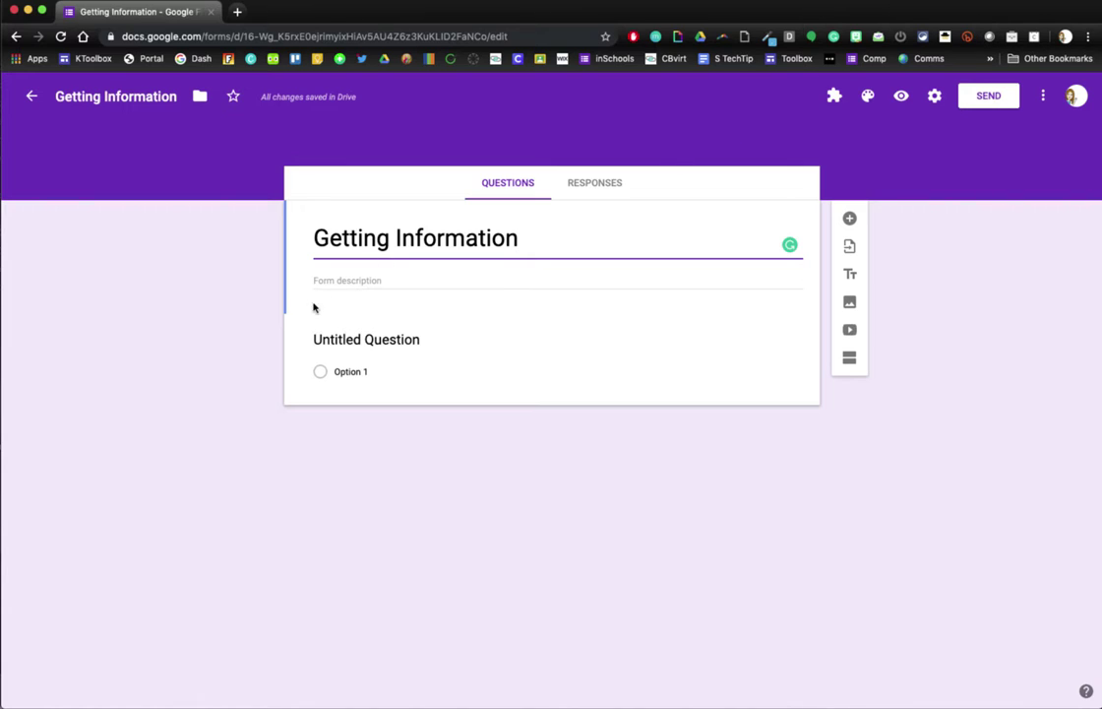
Turn the untitled question into a required short-answer question reading "What is your name?".
{"action": "left_click", "coordinate": [357, 341]}
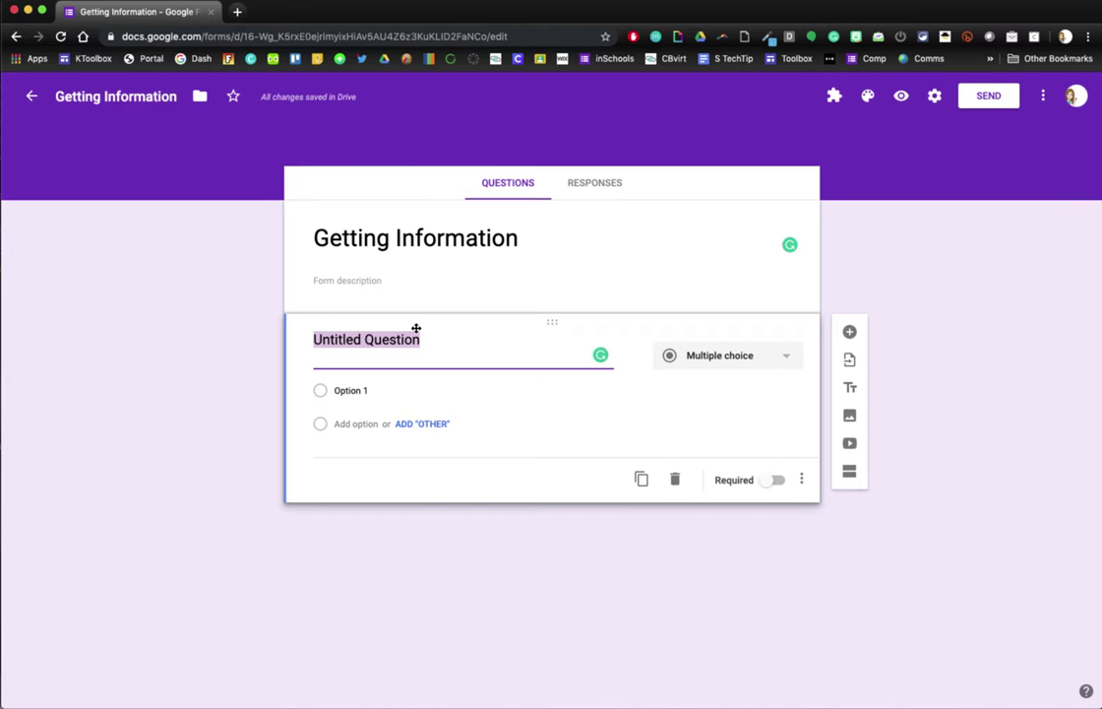
{"action": "type", "text": "What i"}
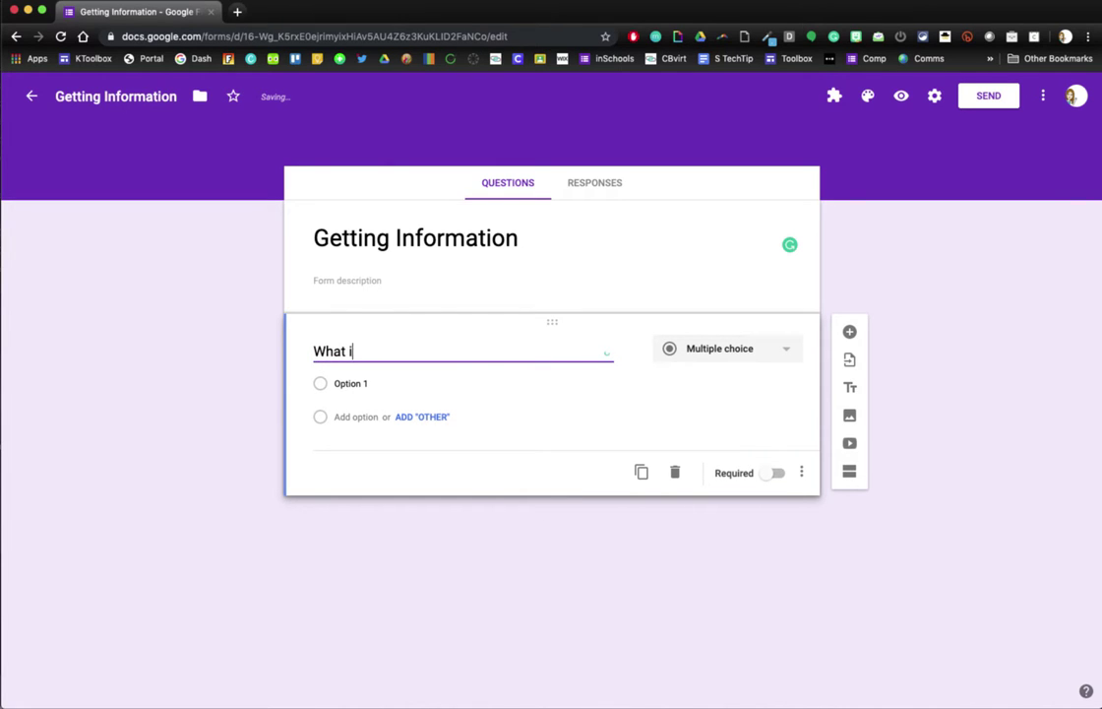
{"action": "type", "text": "s your name?"}
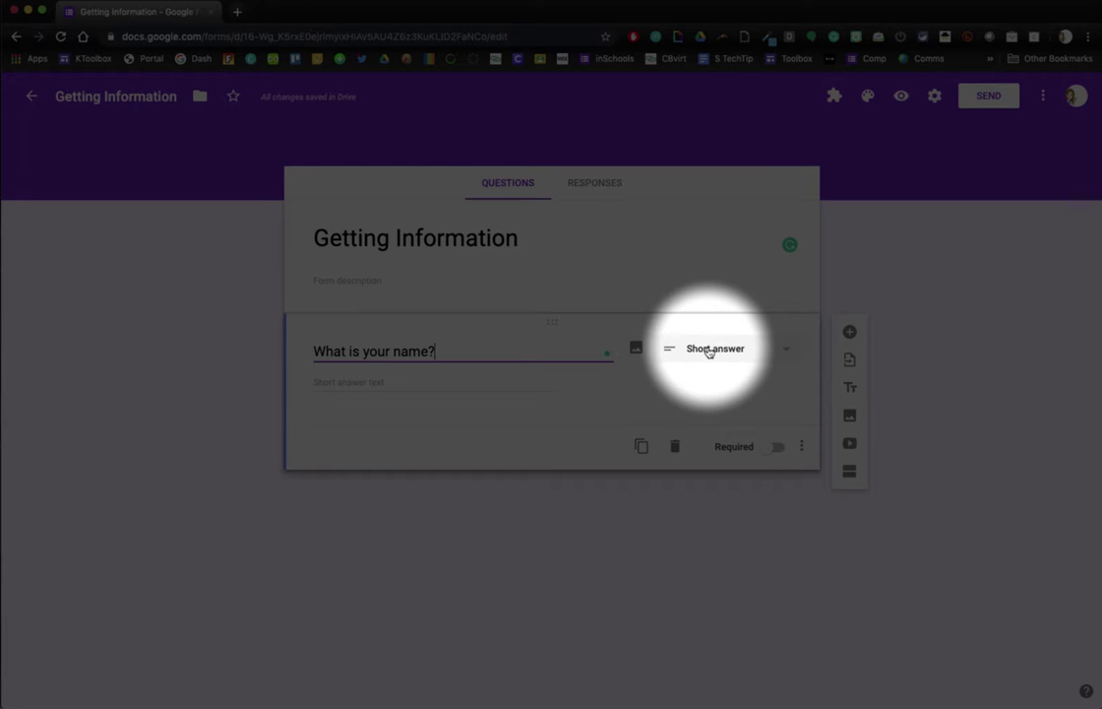
{"action": "left_click", "coordinate": [708, 351]}
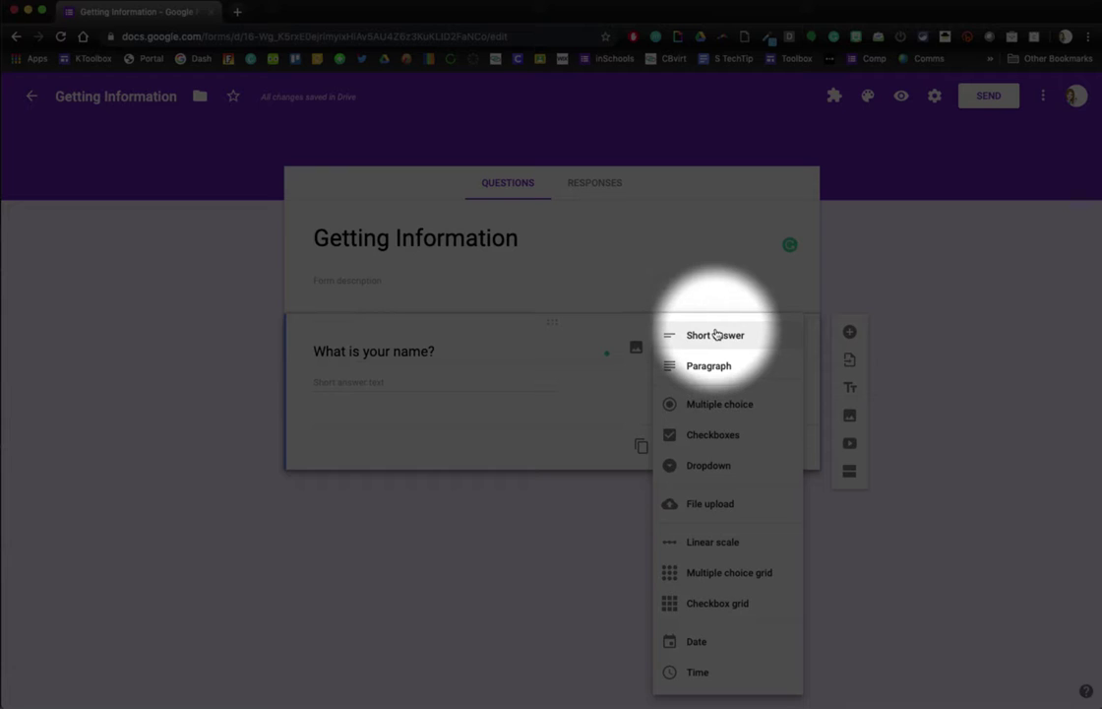
{"action": "left_click", "coordinate": [717, 334]}
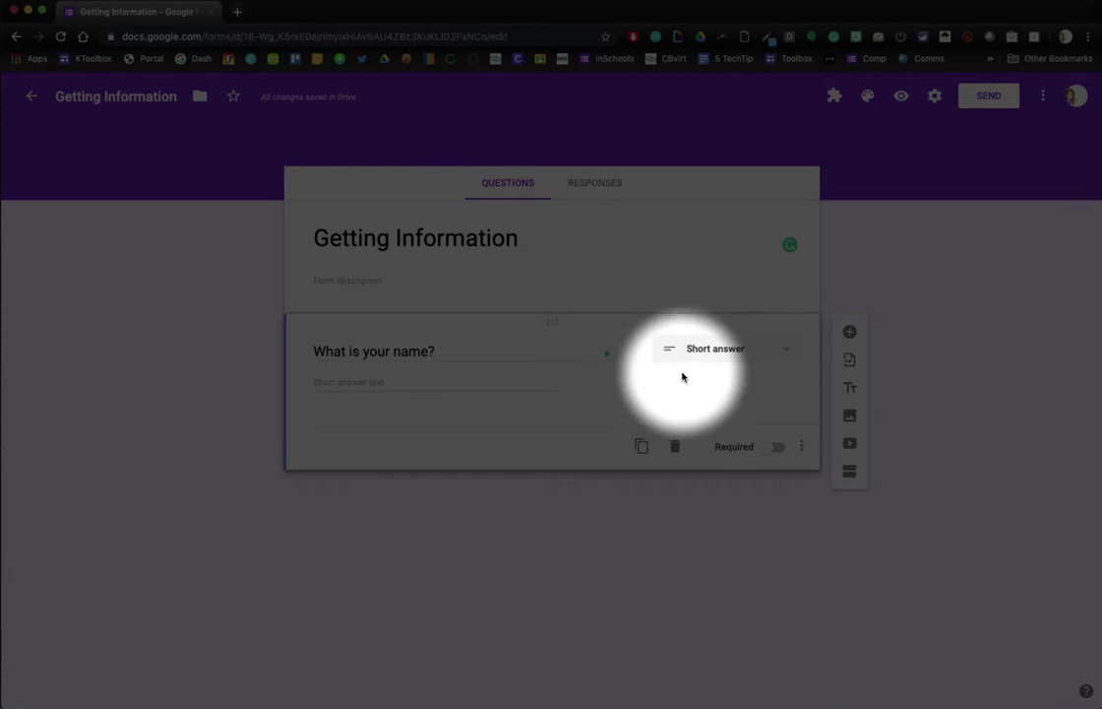
{"action": "left_click", "coordinate": [770, 449]}
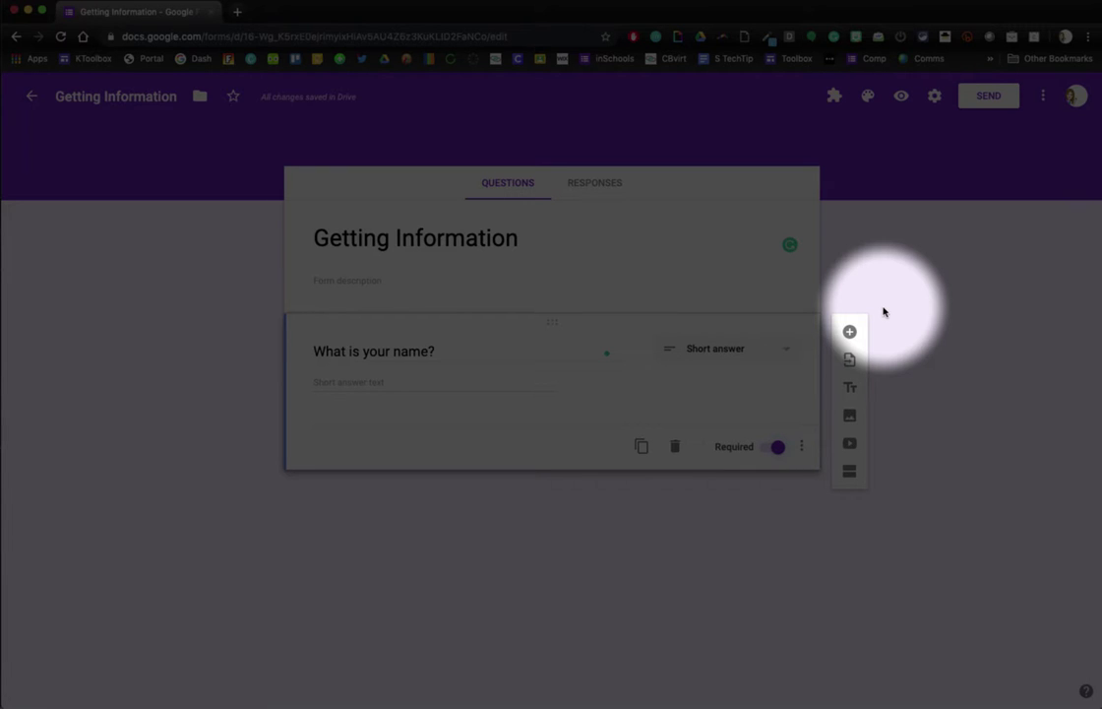
Preview the form, submit a test response with a first name as the answer, and close the preview.
{"action": "left_click", "coordinate": [900, 95]}
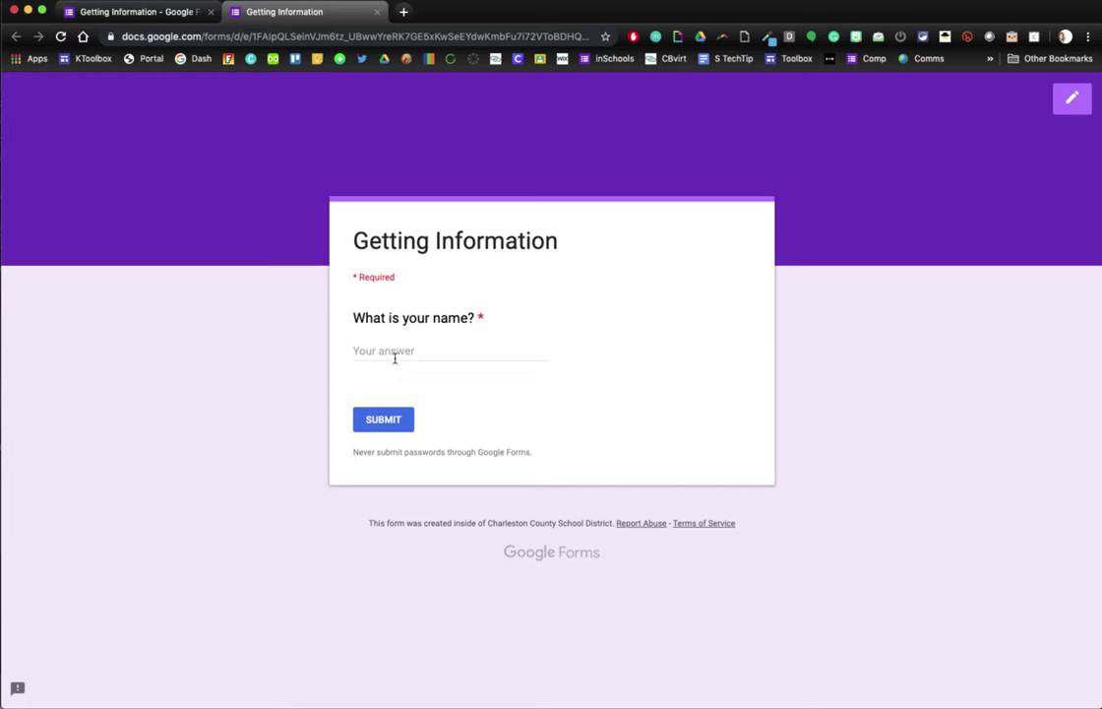
{"action": "left_click", "coordinate": [394, 355]}
{"action": "type", "text": "Kendra"}
{"action": "left_click", "coordinate": [386, 428]}
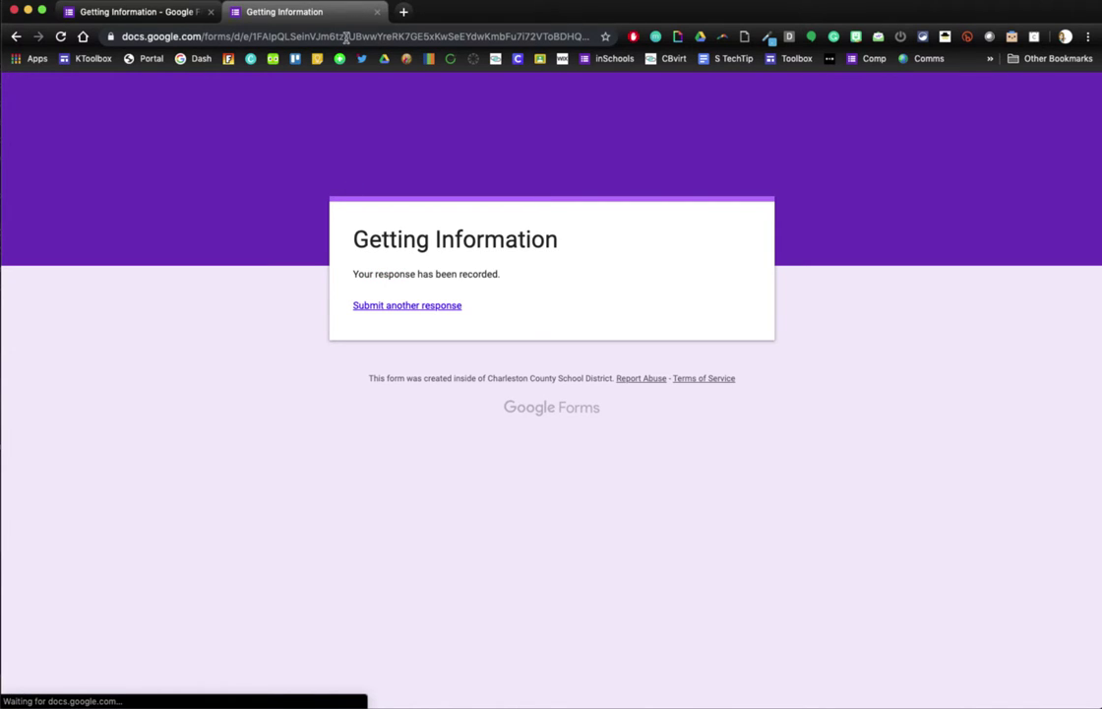
{"action": "key", "text": "super+w"}
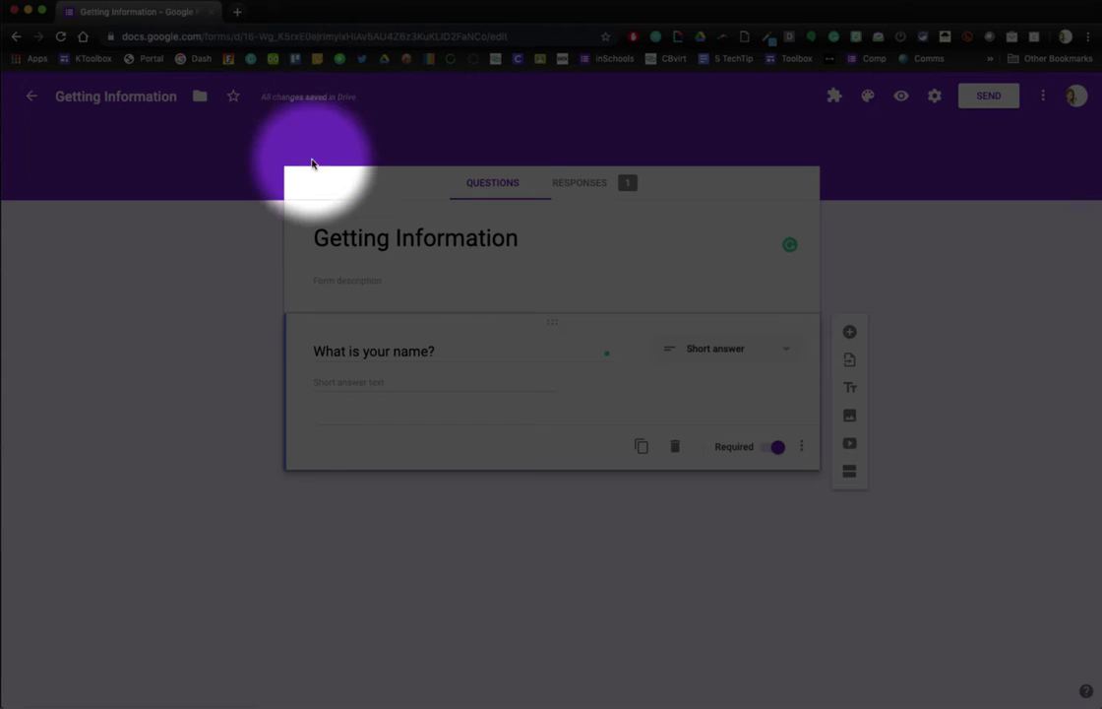
Add a second question and enable going to a section based on its answer.
{"action": "left_click", "coordinate": [848, 334]}
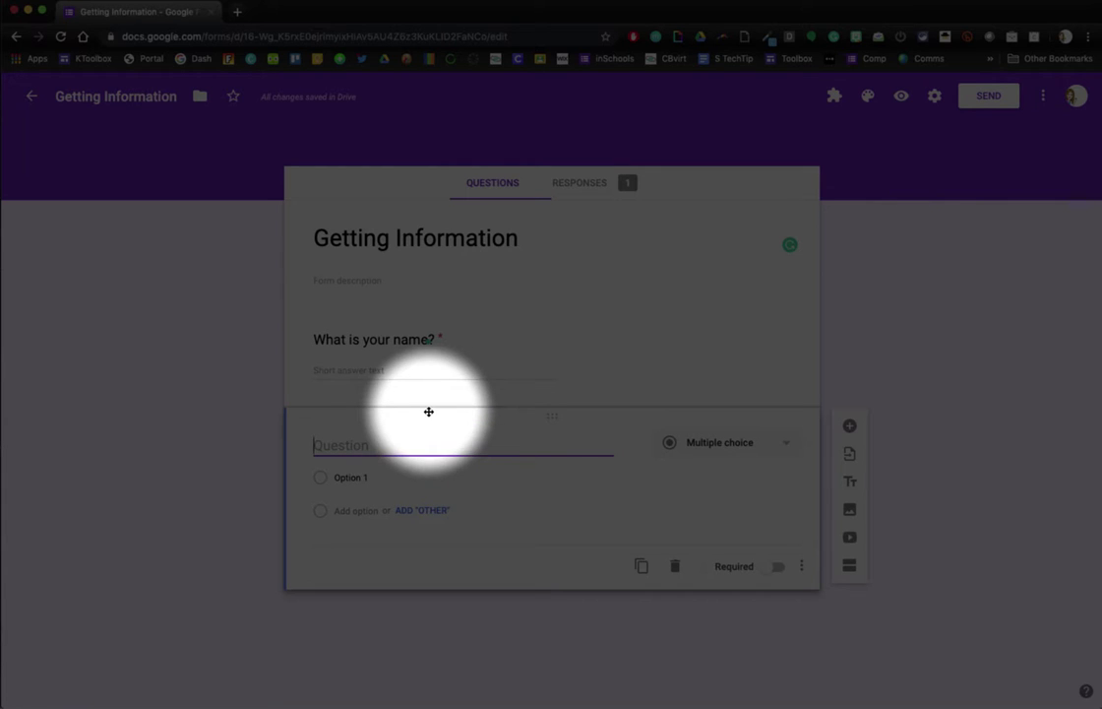
{"action": "left_click", "coordinate": [805, 567]}
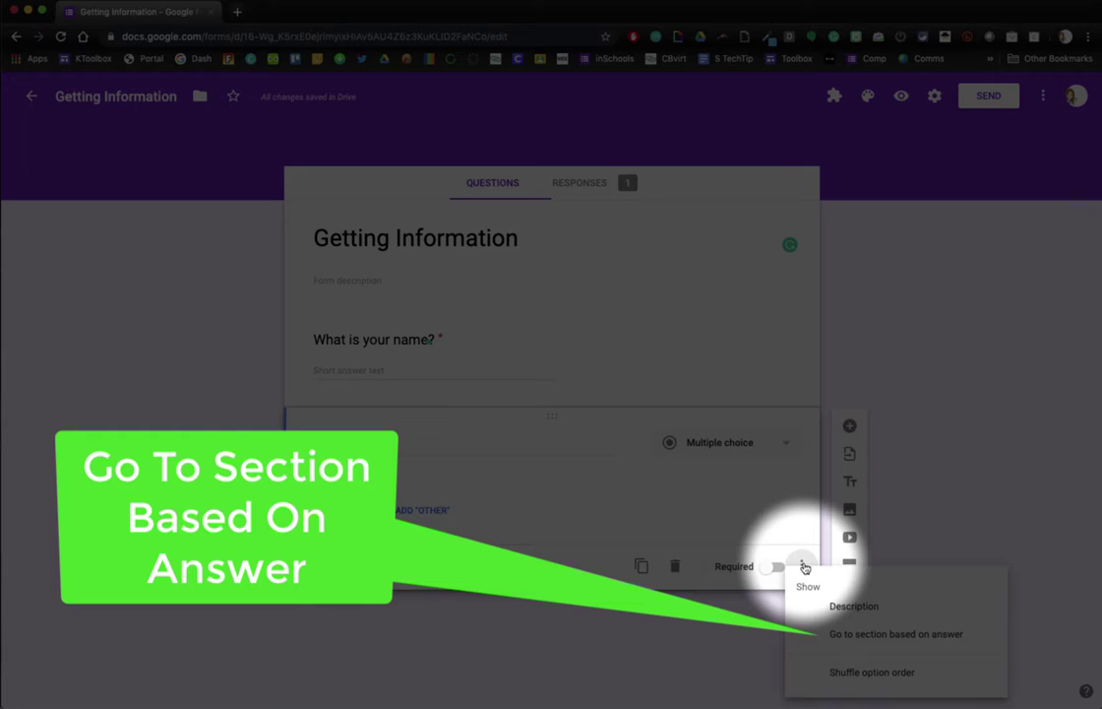
{"action": "left_click", "coordinate": [863, 637]}
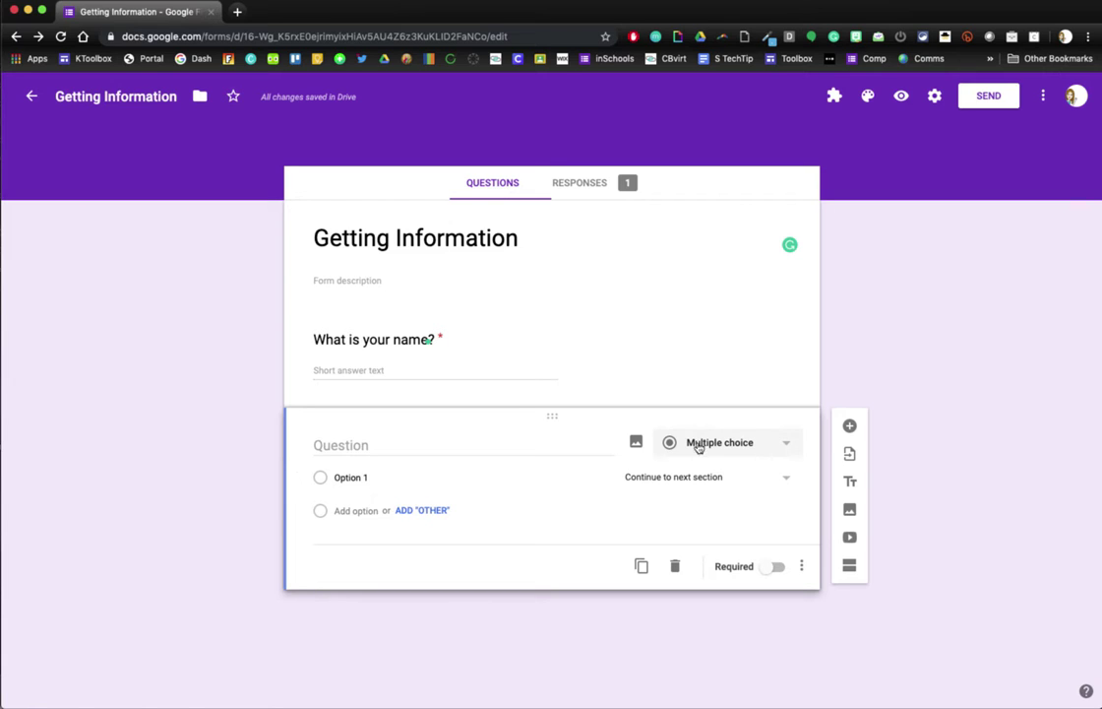
Enter the question "What color is the sky?" with the answer options Blue, Pink and Grey.
{"action": "left_click", "coordinate": [355, 445]}
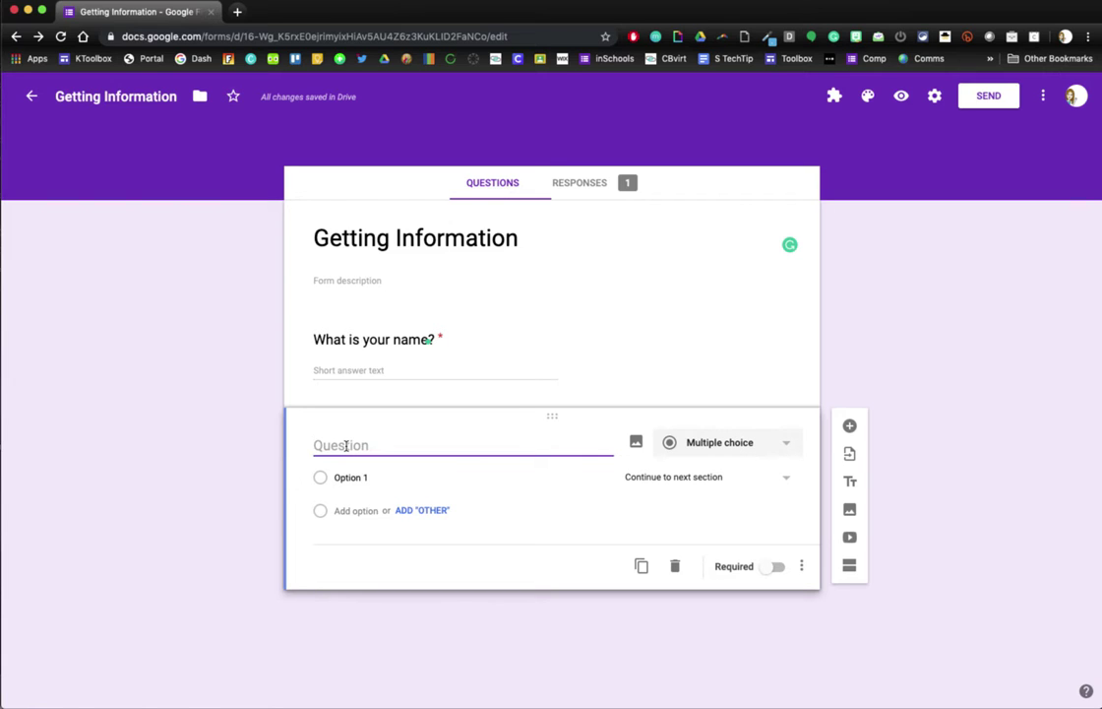
{"action": "type", "text": "What color is the sky?"}
{"action": "left_click", "coordinate": [350, 476]}
{"action": "type", "text": "Blue"}
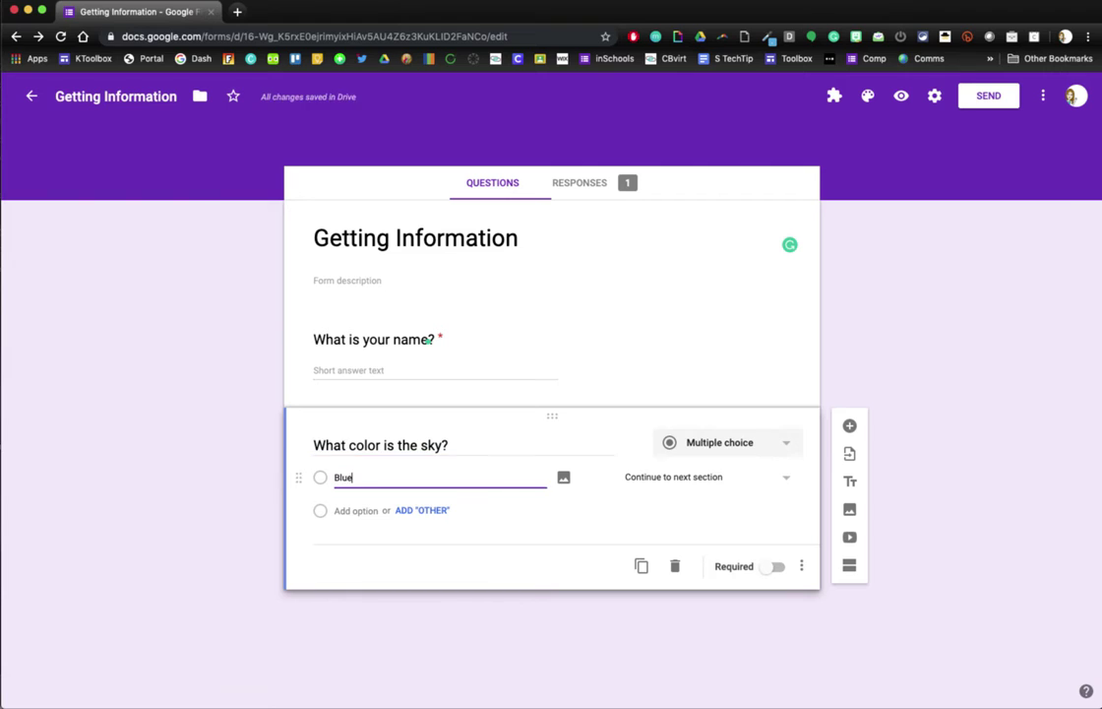
{"action": "key", "text": "Return"}
{"action": "type", "text": "Pink"}
{"action": "key", "text": "Return"}
{"action": "type", "text": "Grey"}
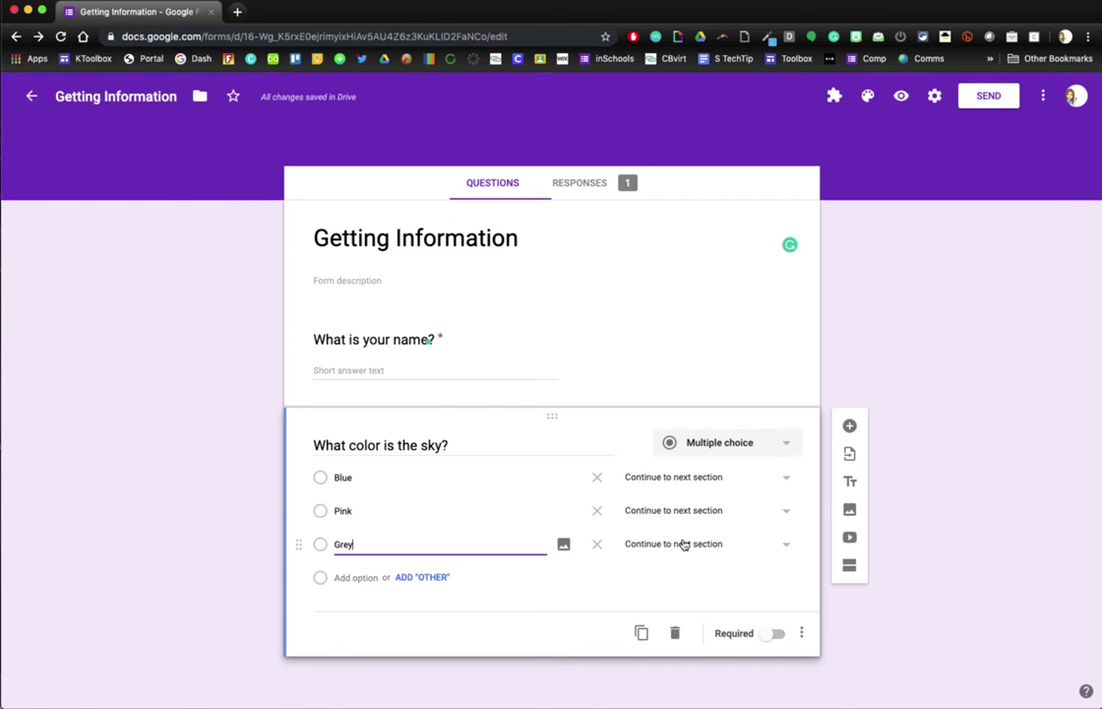
Set the Grey answer of the sky color question to submit the form.
{"action": "left_click", "coordinate": [758, 482]}
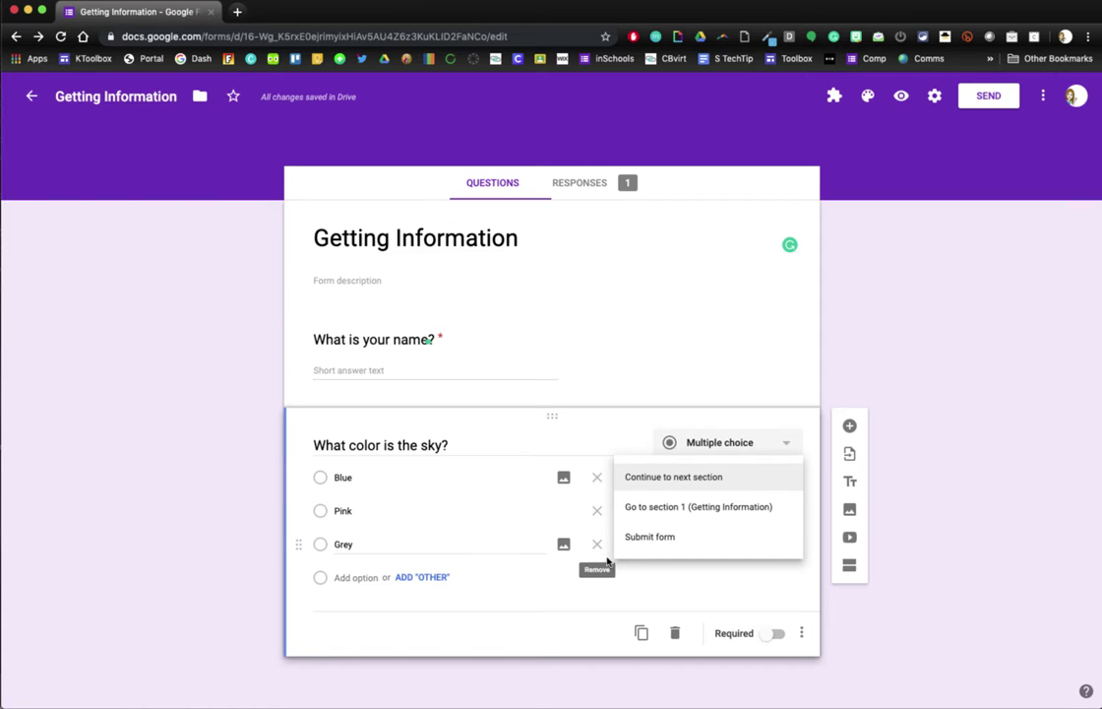
{"action": "left_click", "coordinate": [945, 584]}
{"action": "left_click", "coordinate": [734, 547]}
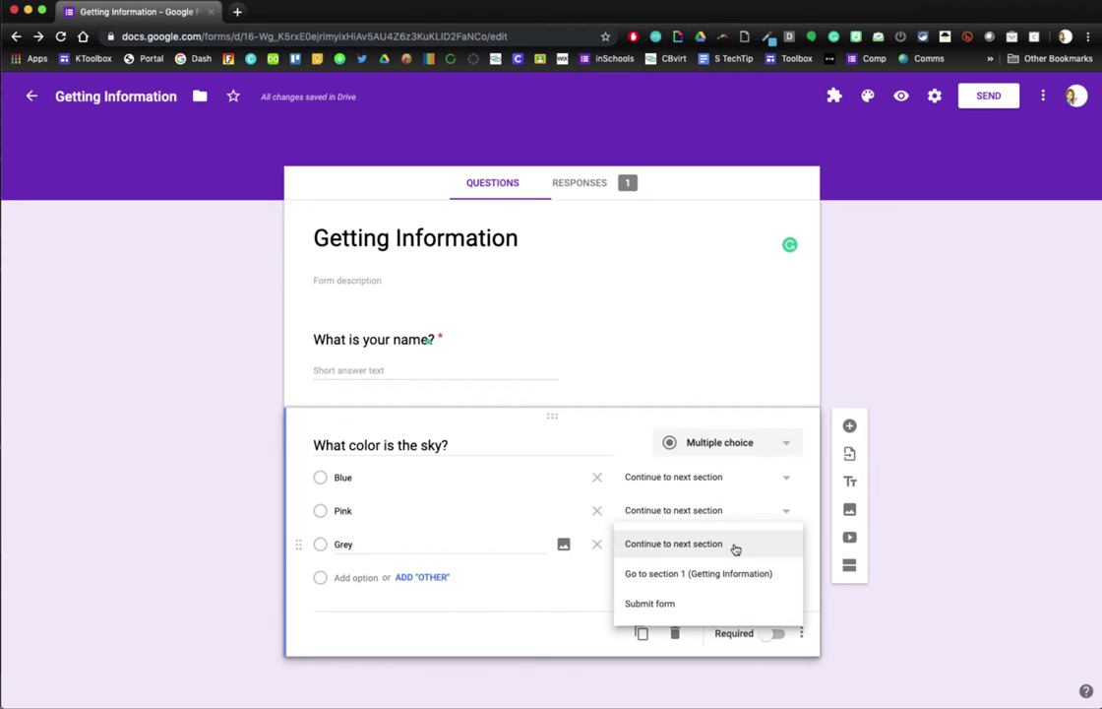
{"action": "left_click", "coordinate": [690, 606]}
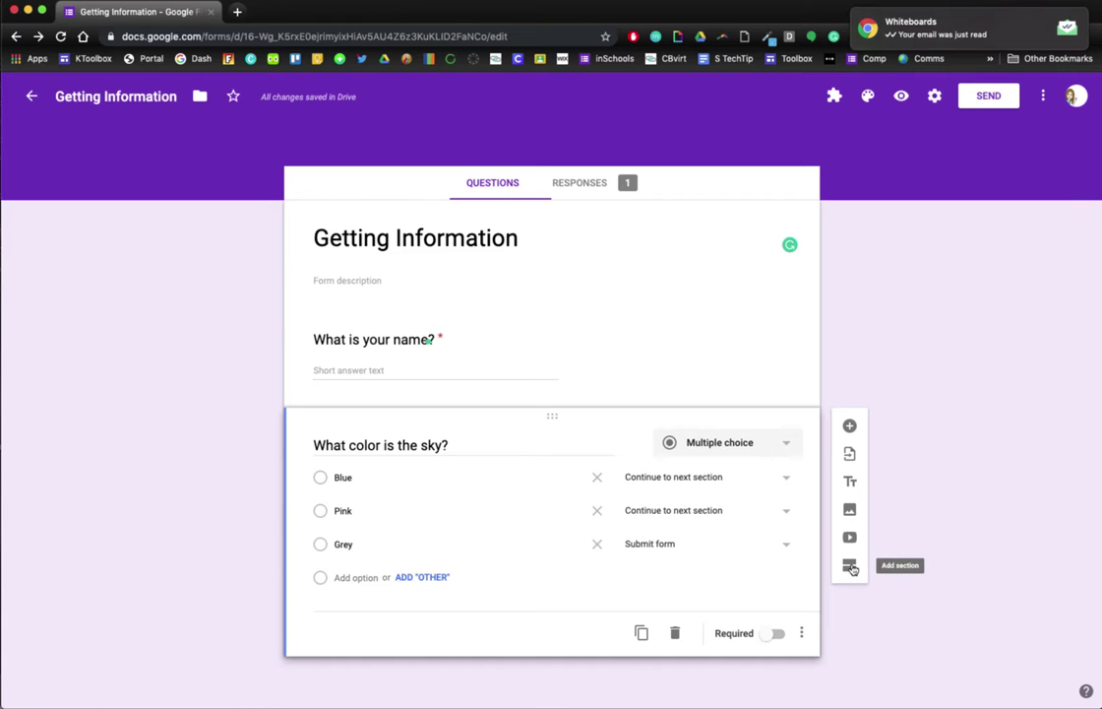
Add two new sections after the sky color question, titled "Blue" and "Pink".
{"action": "left_click", "coordinate": [850, 567]}
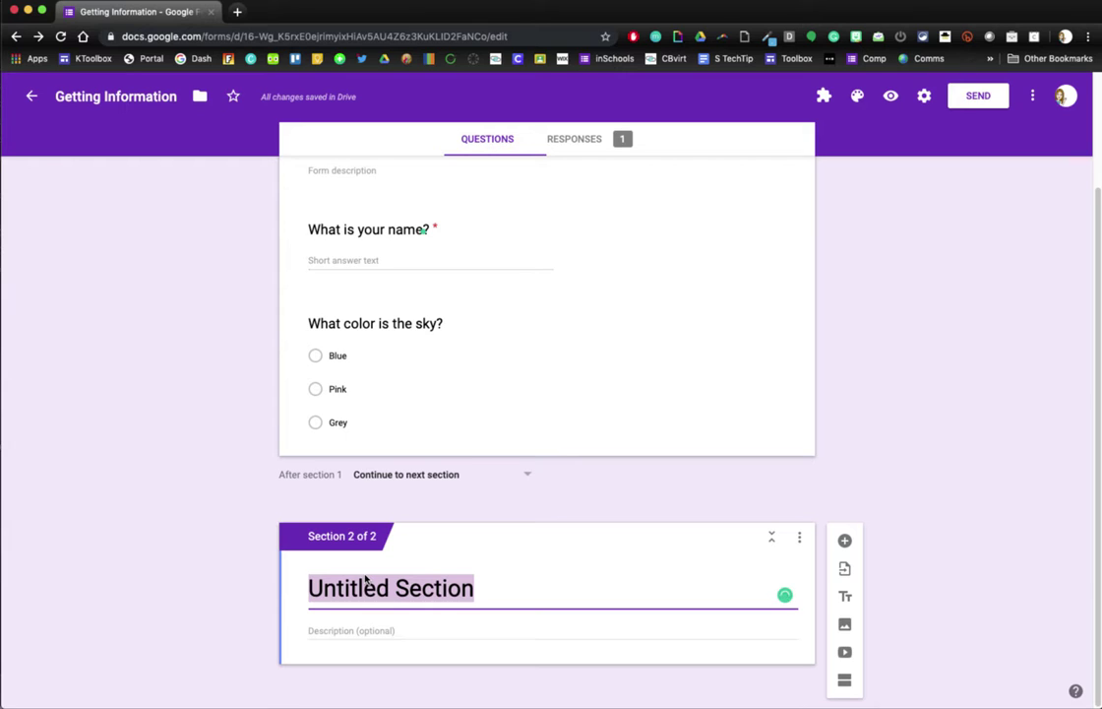
{"action": "type", "text": "Blue"}
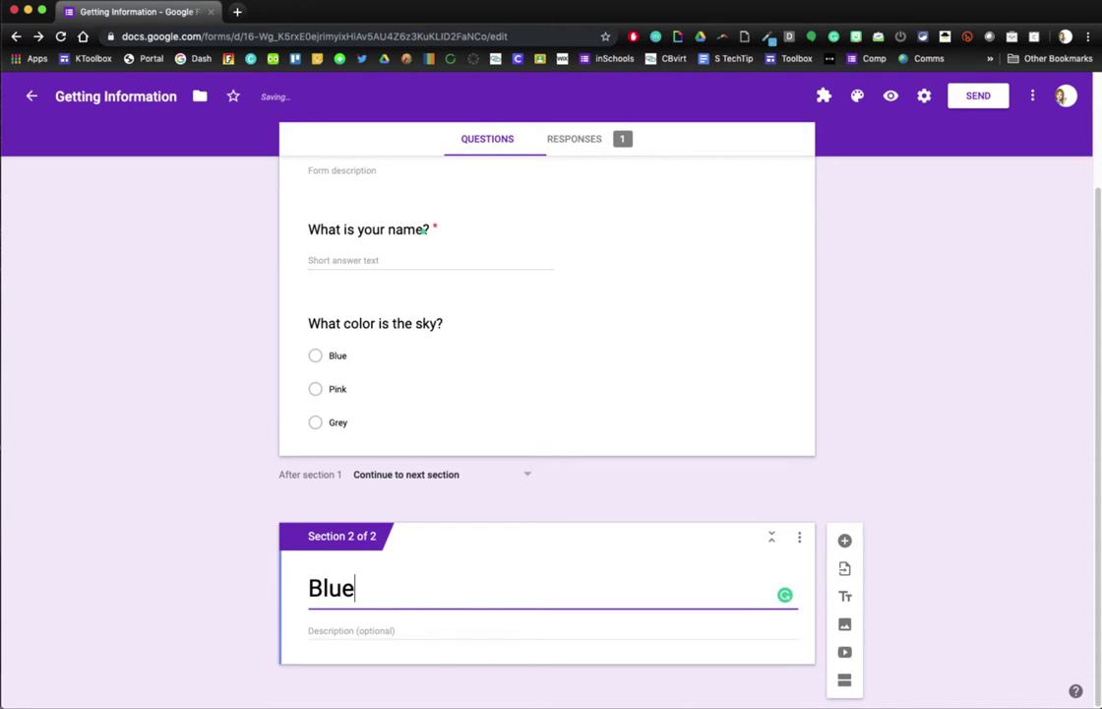
{"action": "left_click", "coordinate": [842, 679]}
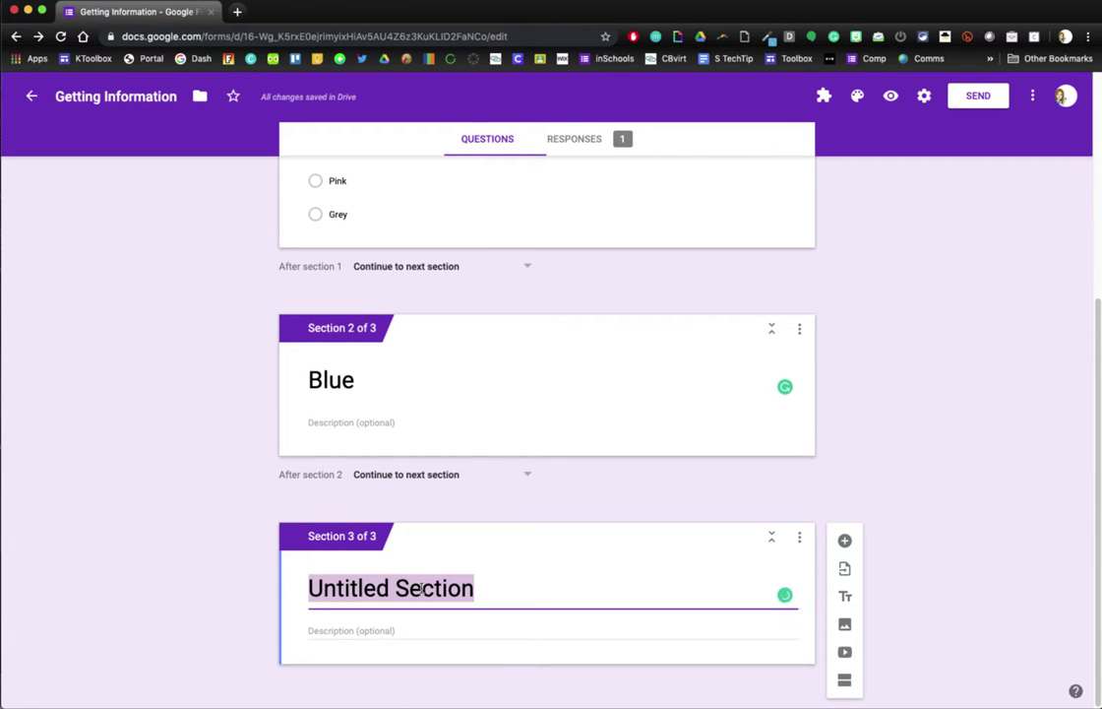
{"action": "type", "text": "Pink"}
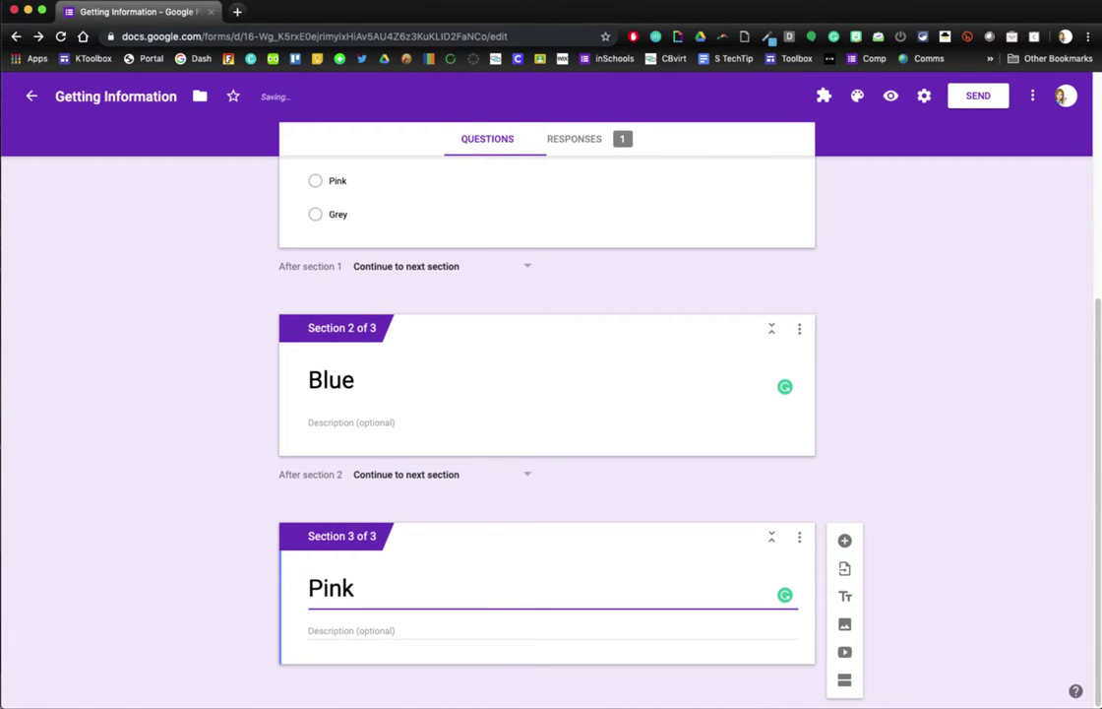
Route the Blue answer to section 2 (Blue) and the Pink answer to section 3 (Pink).
{"action": "scroll", "coordinate": [458, 571], "scroll_direction": "up", "scroll_amount": 1}
{"action": "scroll", "coordinate": [458, 570], "scroll_direction": "up", "scroll_amount": 1}
{"action": "left_click", "coordinate": [405, 414]}
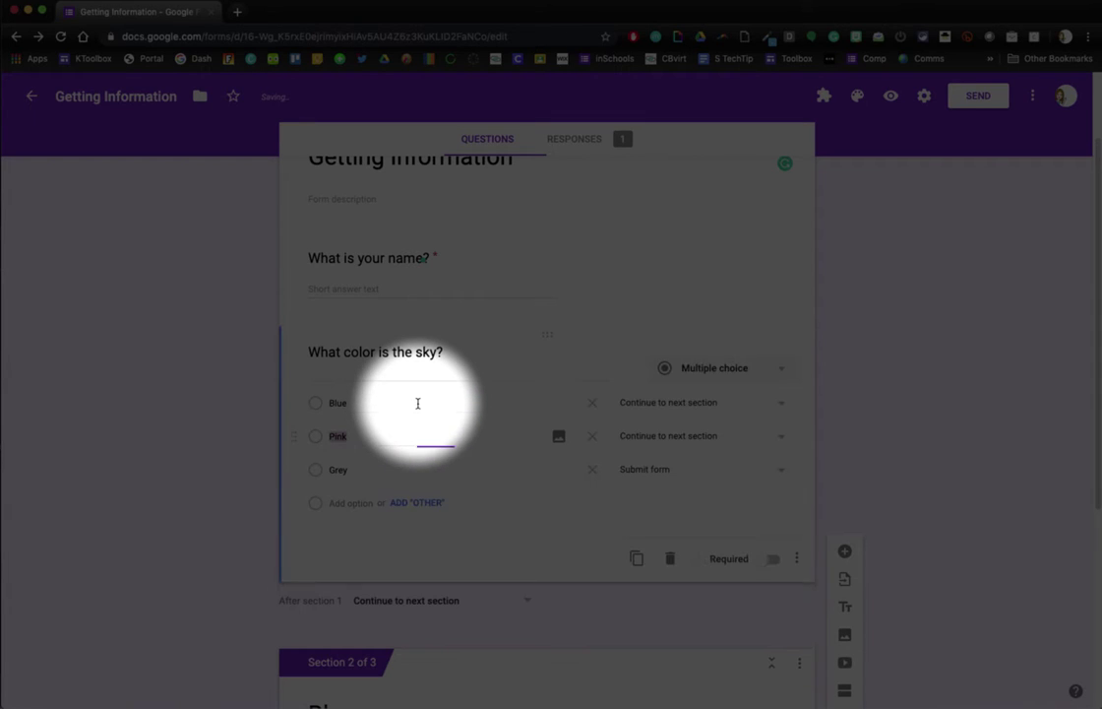
{"action": "left_click", "coordinate": [724, 405]}
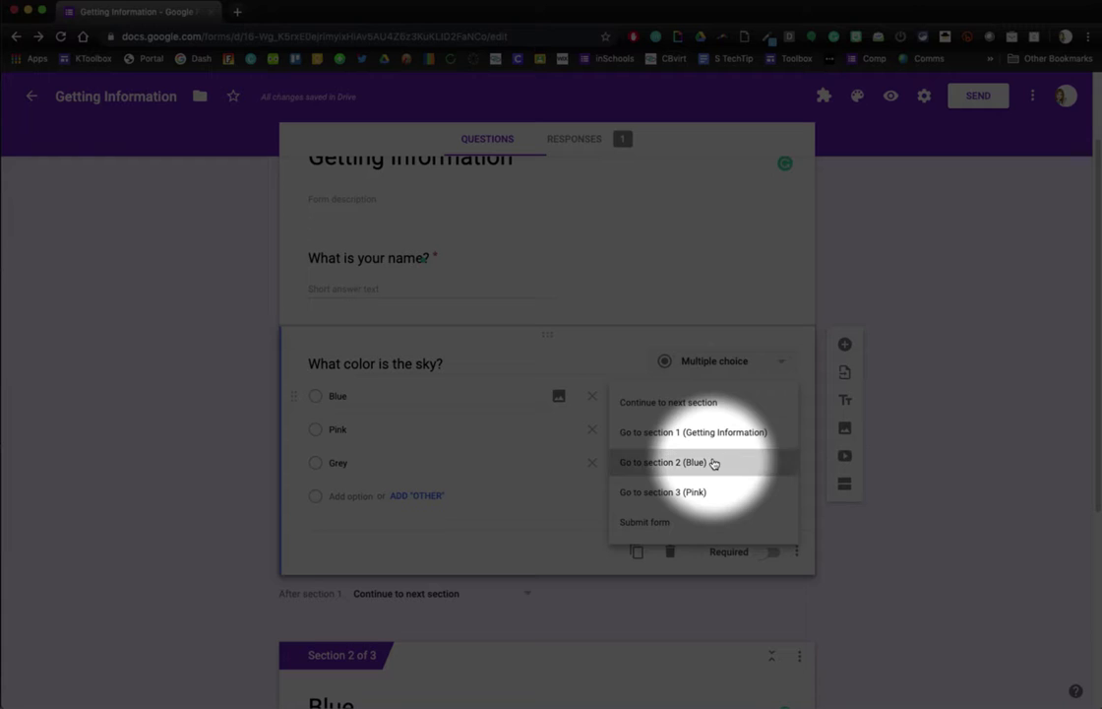
{"action": "left_click", "coordinate": [714, 459]}
{"action": "left_click", "coordinate": [720, 437]}
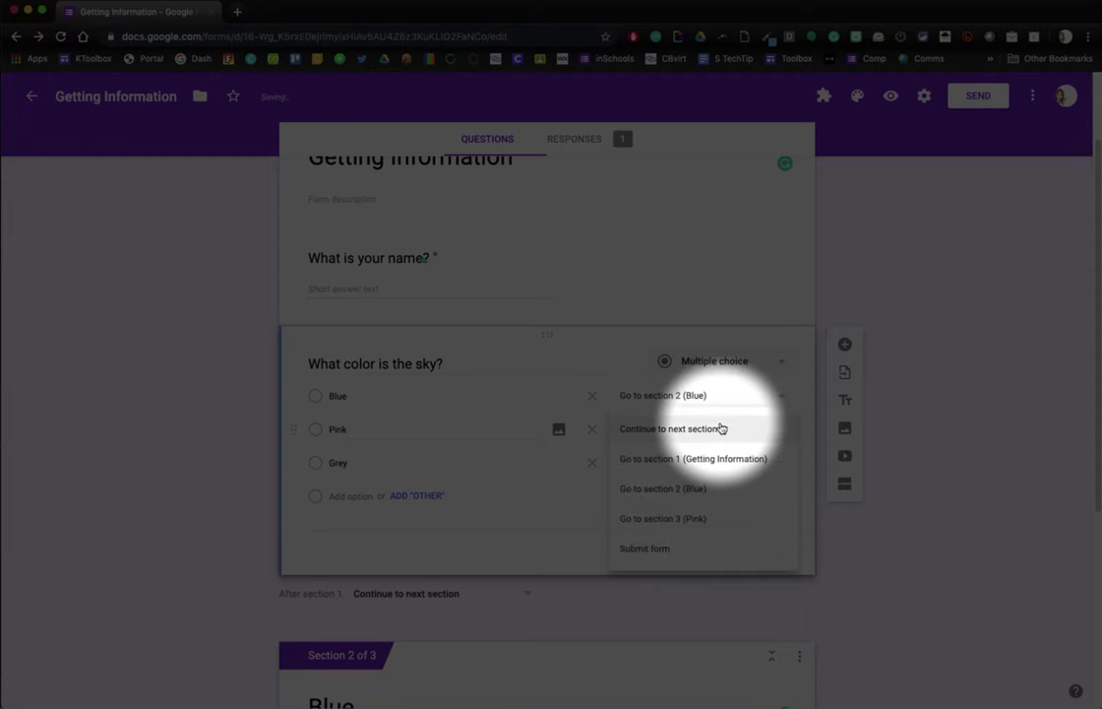
{"action": "left_click", "coordinate": [696, 518]}
Insert an image into the Blue section by searching Google for "blue sky" and choosing the second result, a plain blue gradient sky.
{"action": "scroll", "coordinate": [827, 470], "scroll_direction": "down", "scroll_amount": 3}
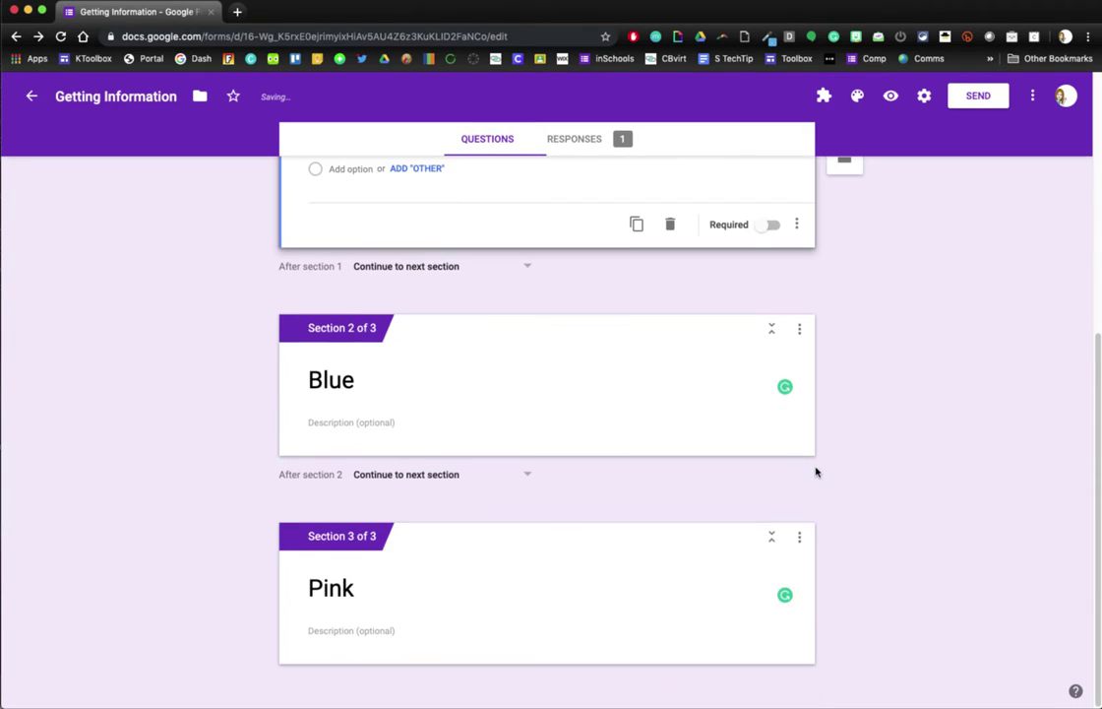
{"action": "left_click", "coordinate": [443, 428]}
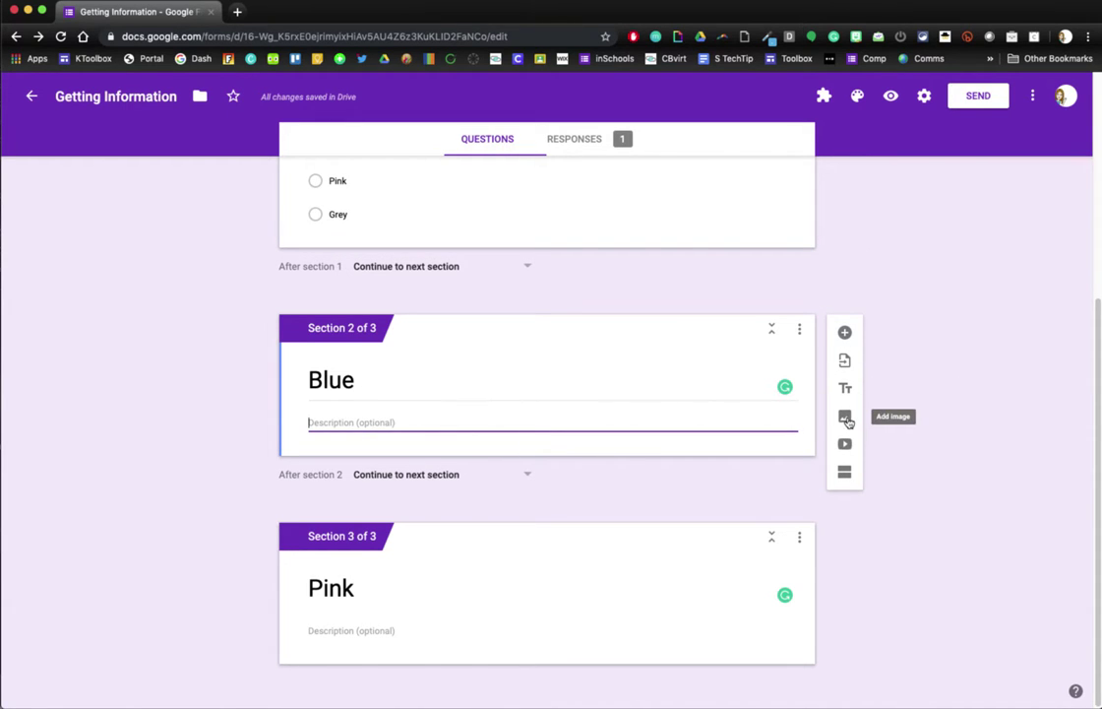
{"action": "left_click", "coordinate": [845, 417]}
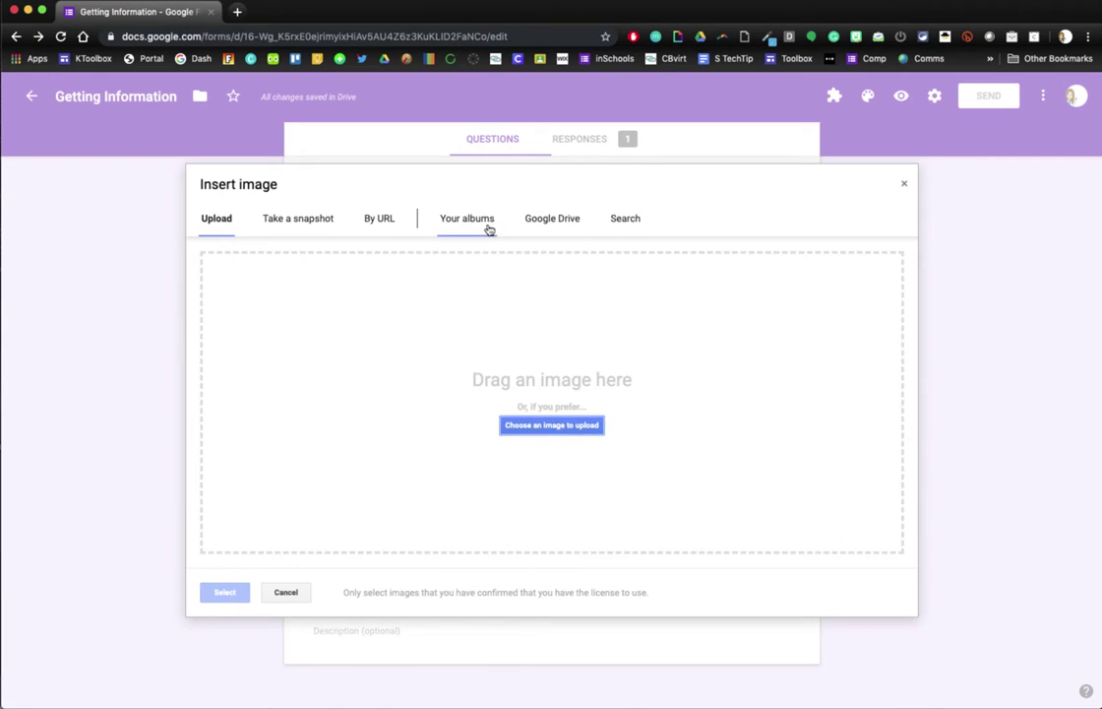
{"action": "left_click", "coordinate": [628, 223]}
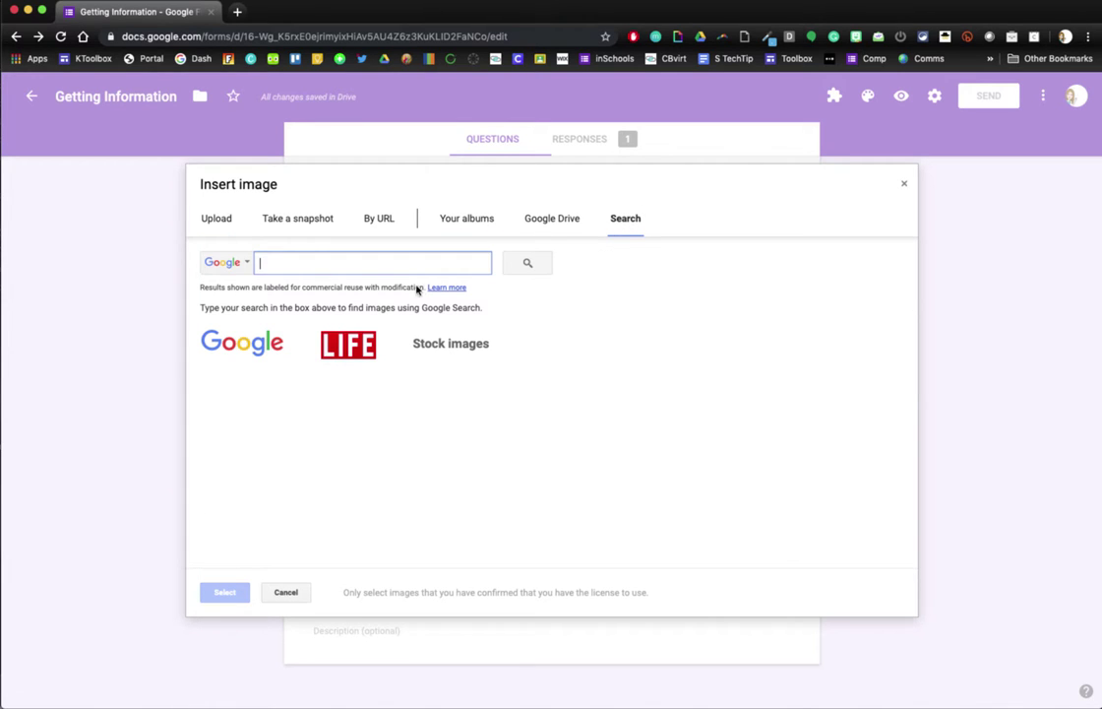
{"action": "type", "text": "blue"}
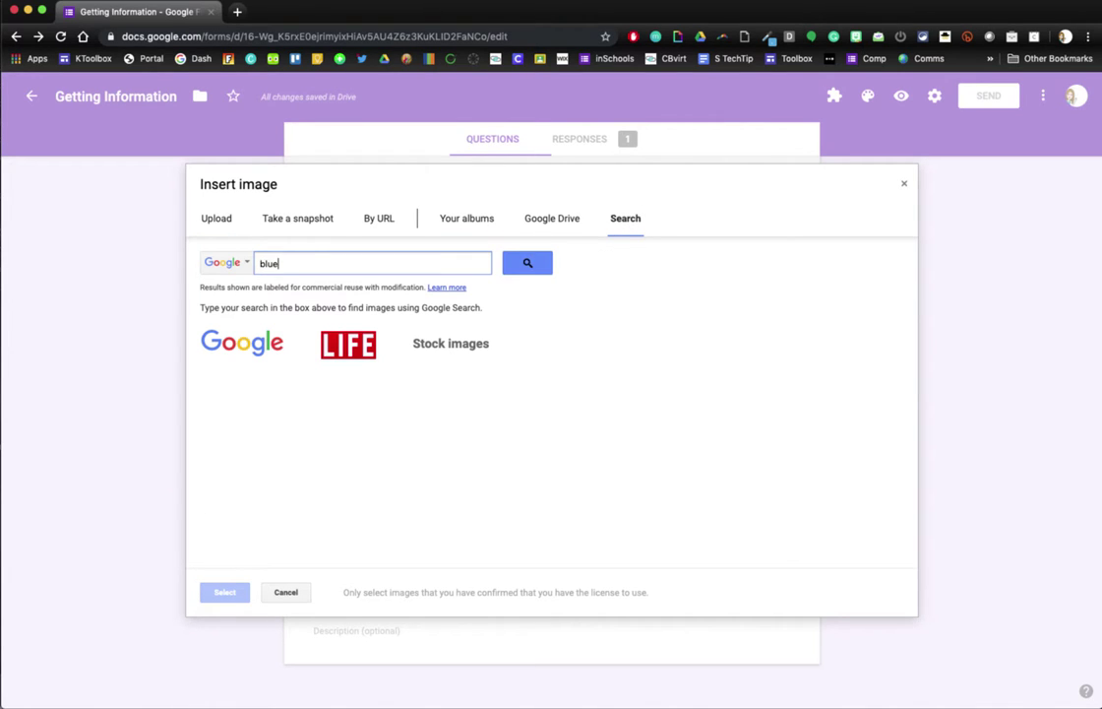
{"action": "type", "text": " sky"}
{"action": "key", "text": "Return"}
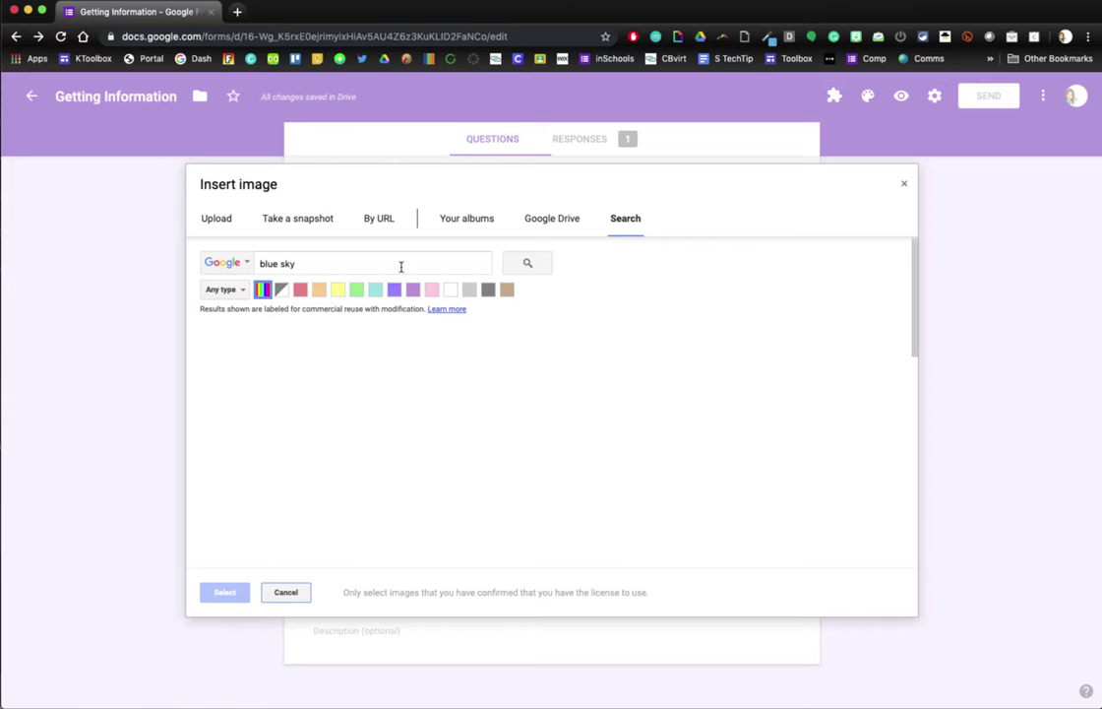
{"action": "left_click", "coordinate": [249, 401]}
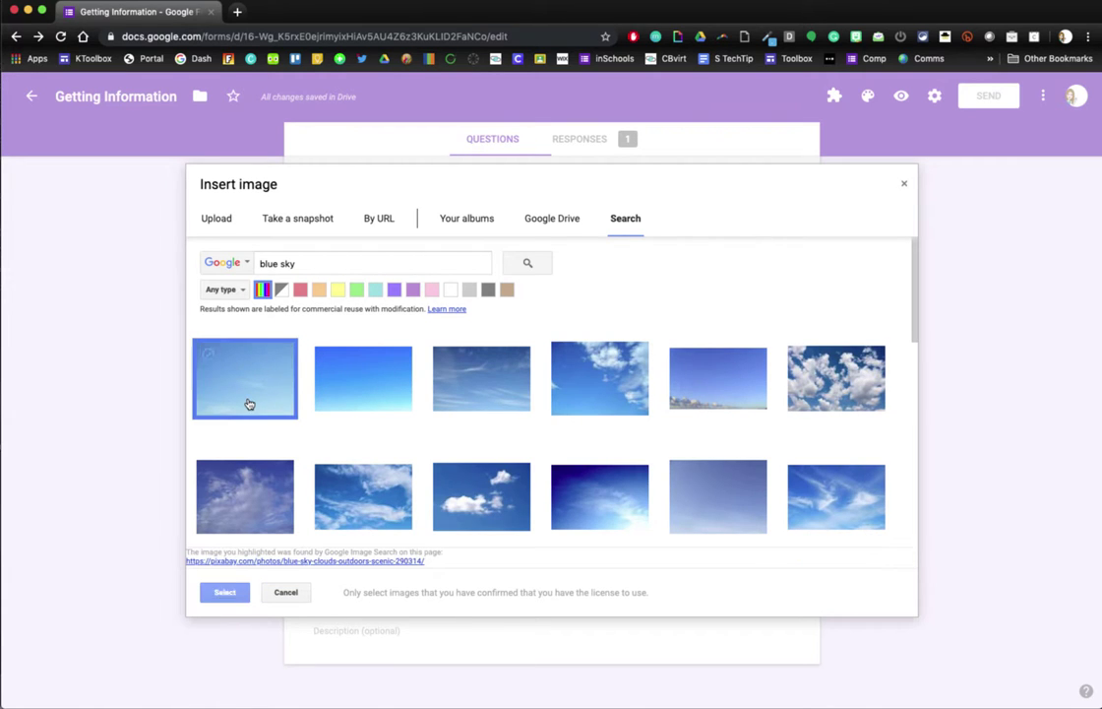
{"action": "left_click", "coordinate": [346, 391]}
{"action": "left_click", "coordinate": [224, 591]}
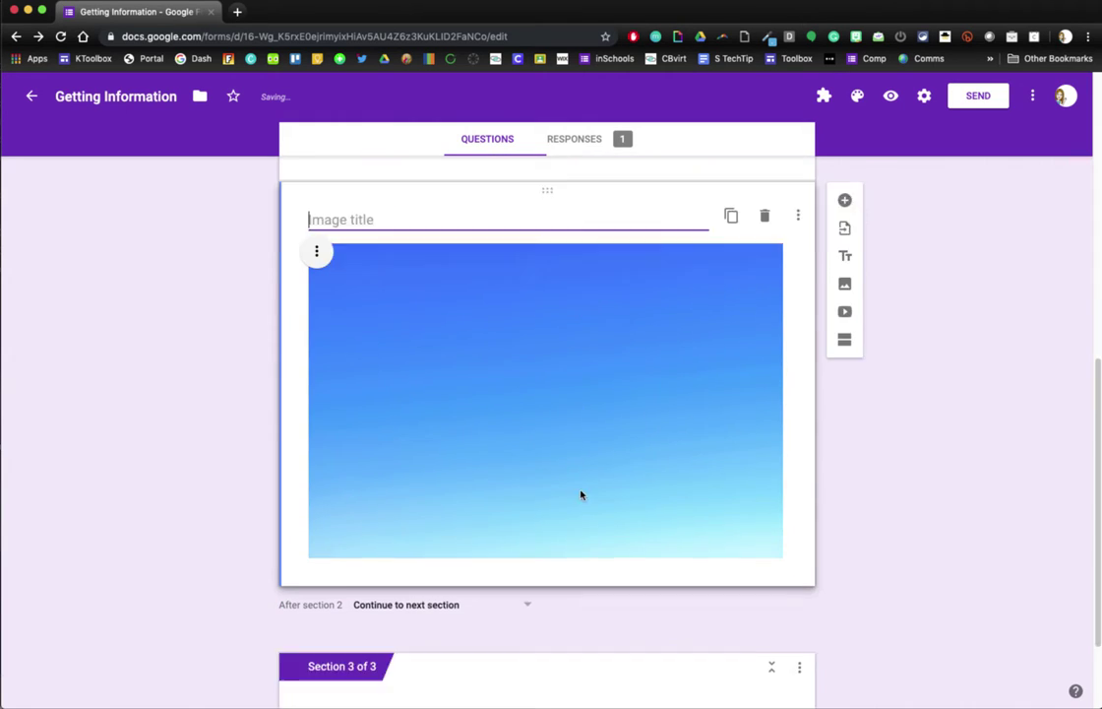
Insert an image into the Pink section by searching Google for "pink sky" and choosing the second result, pink clouds on a purple sky.
{"action": "scroll", "coordinate": [581, 495], "scroll_direction": "down", "scroll_amount": 3}
{"action": "left_click", "coordinate": [450, 590]}
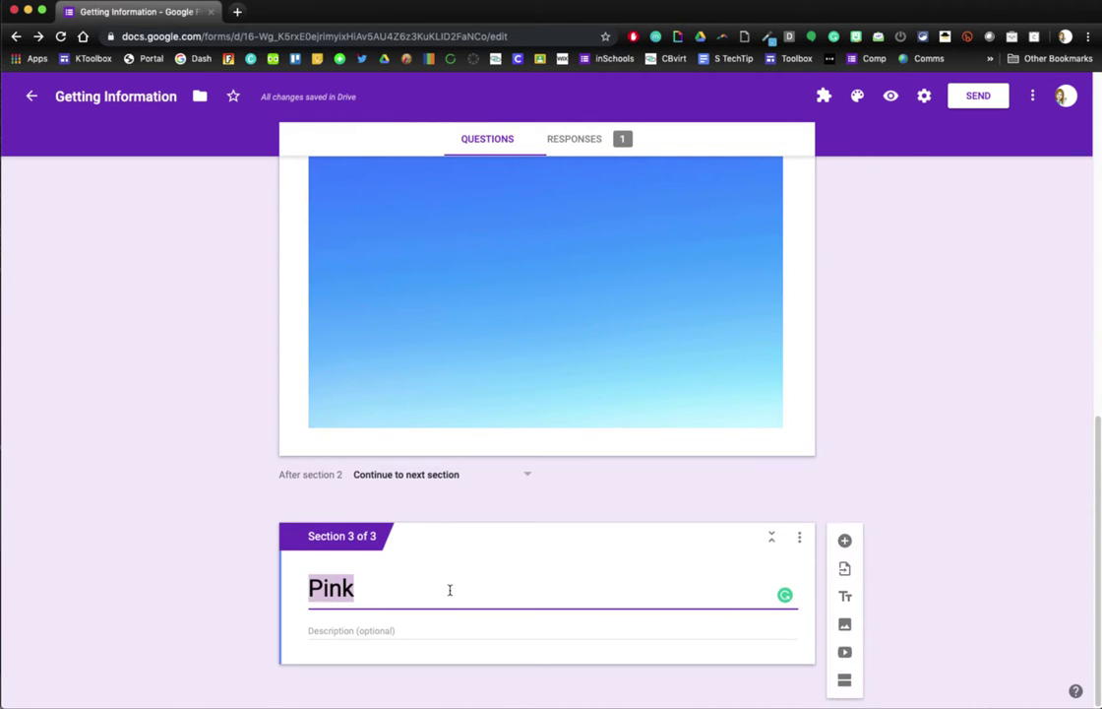
{"action": "left_click", "coordinate": [844, 624]}
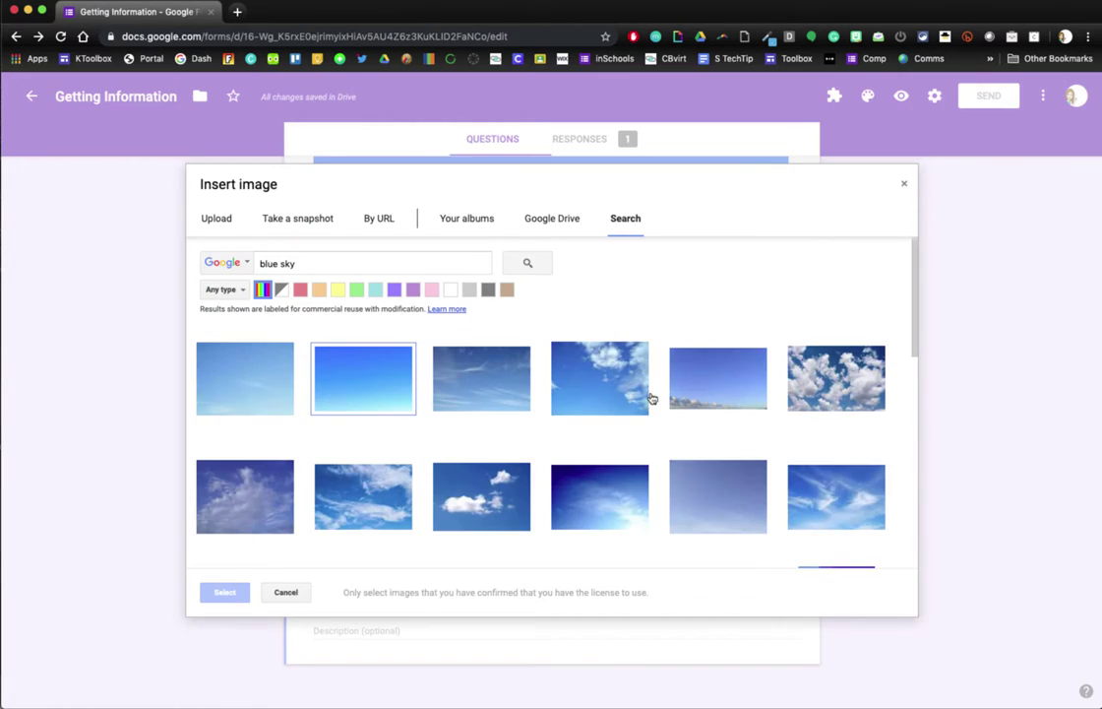
{"action": "double_click", "coordinate": [414, 265]}
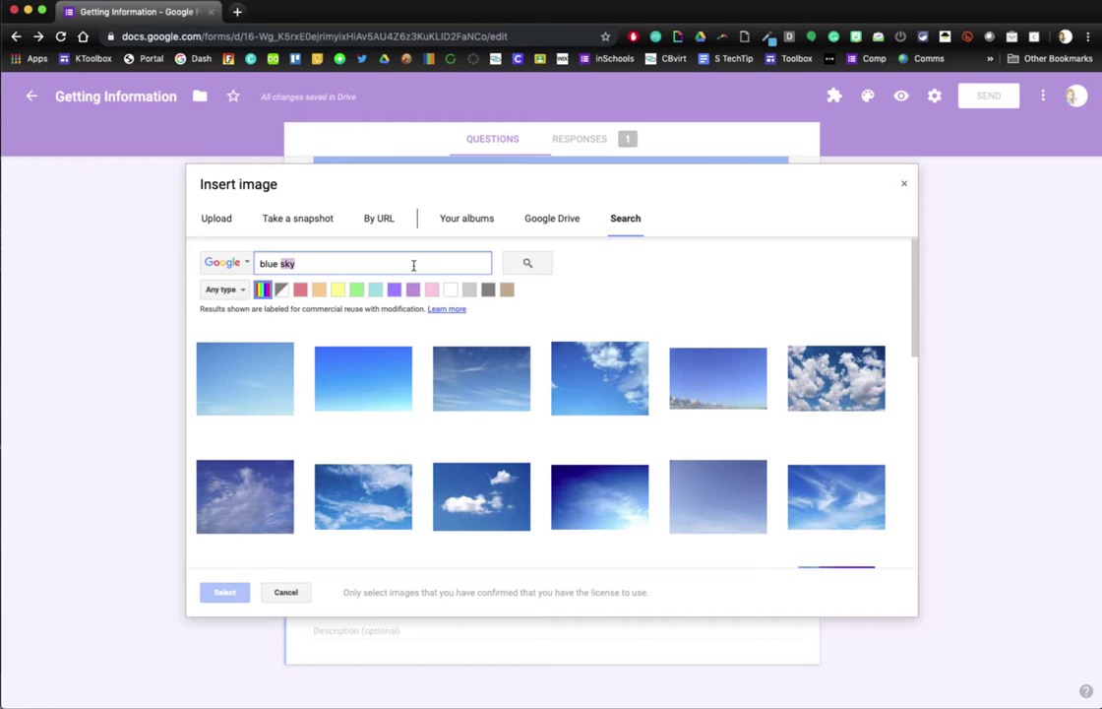
{"action": "double_click", "coordinate": [275, 264]}
{"action": "type", "text": "pink"}
{"action": "key", "text": "Return"}
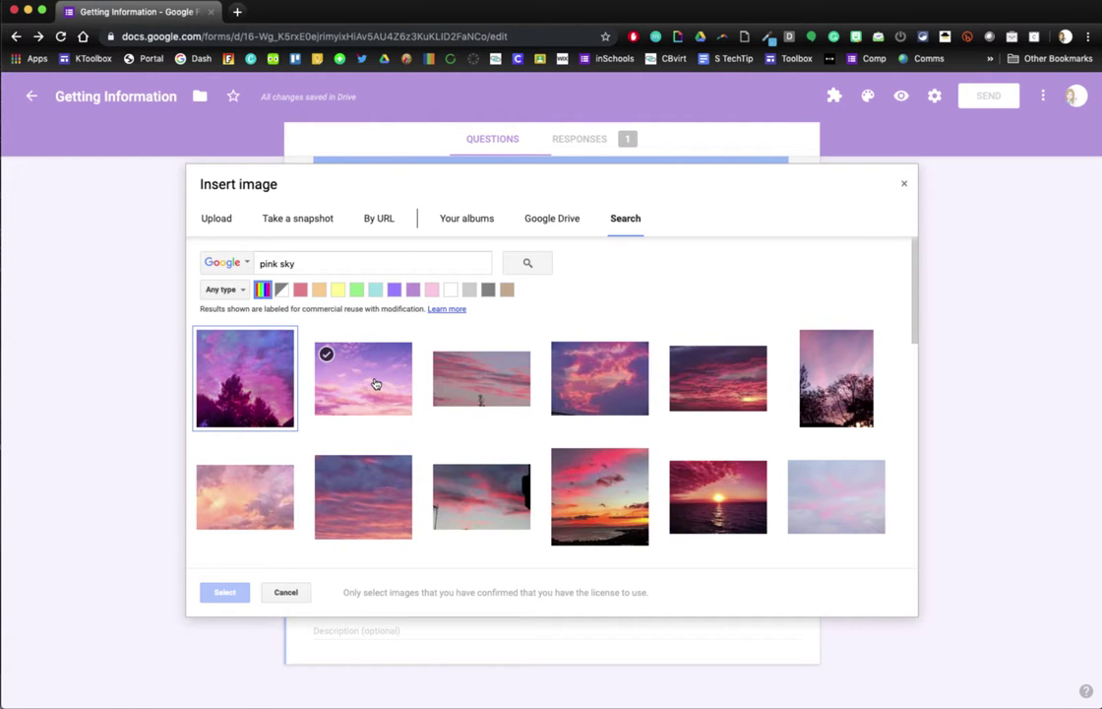
{"action": "left_click", "coordinate": [373, 384]}
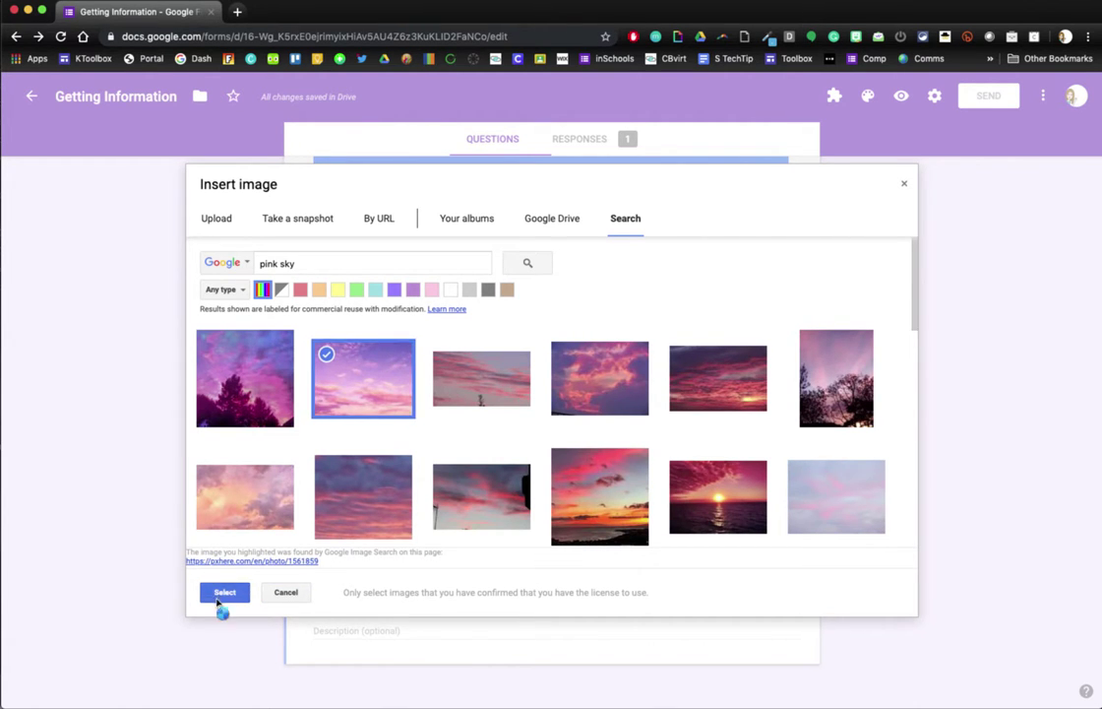
{"action": "left_click", "coordinate": [224, 594]}
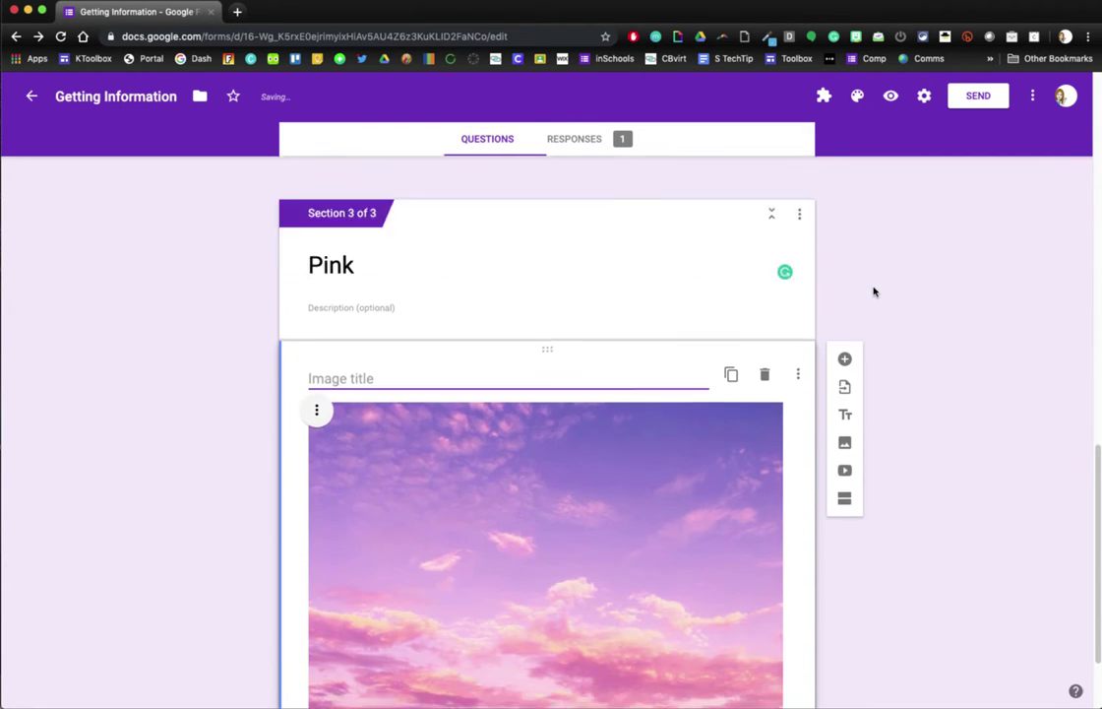
Shrink the blue sky image in the Blue section proportionally to roughly two fifths of its width.
{"action": "scroll", "coordinate": [872, 291], "scroll_direction": "up", "scroll_amount": 10}
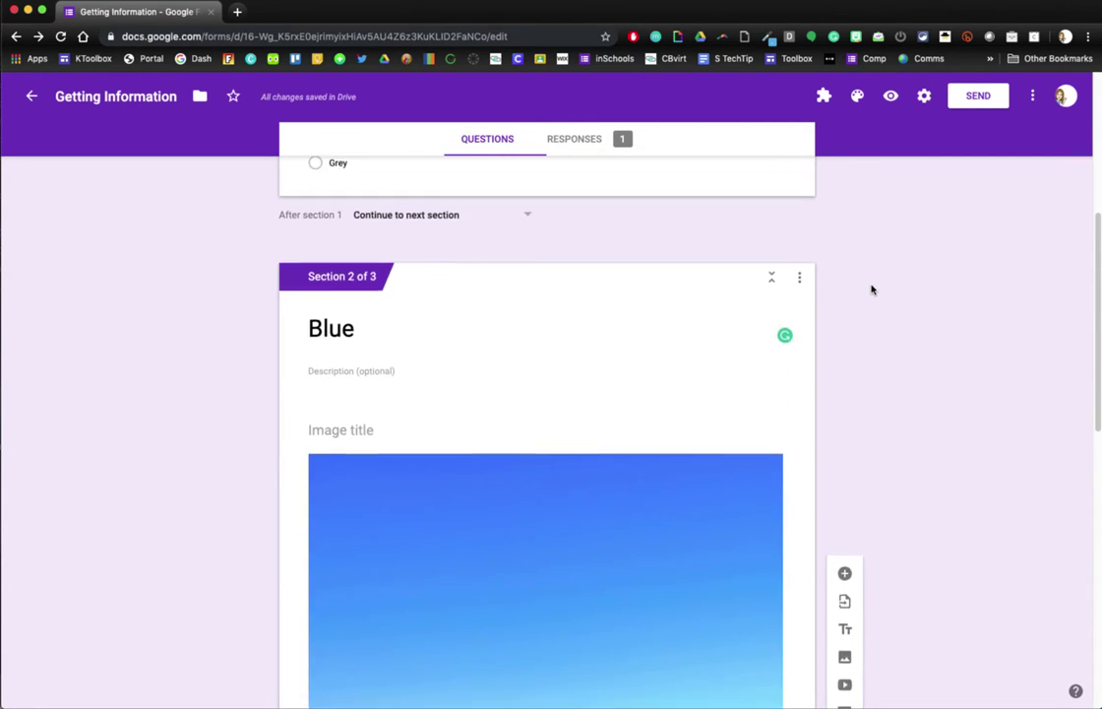
{"action": "scroll", "coordinate": [872, 290], "scroll_direction": "up", "scroll_amount": 2}
{"action": "scroll", "coordinate": [873, 289], "scroll_direction": "down", "scroll_amount": 5}
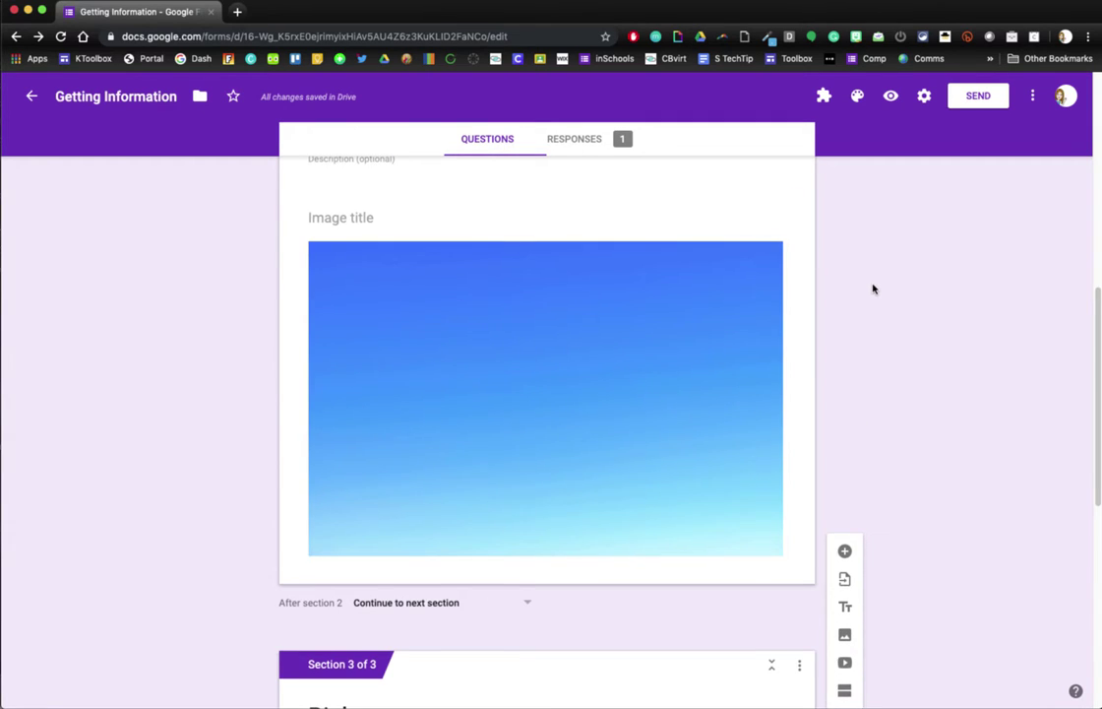
{"action": "scroll", "coordinate": [872, 289], "scroll_direction": "down", "scroll_amount": 5}
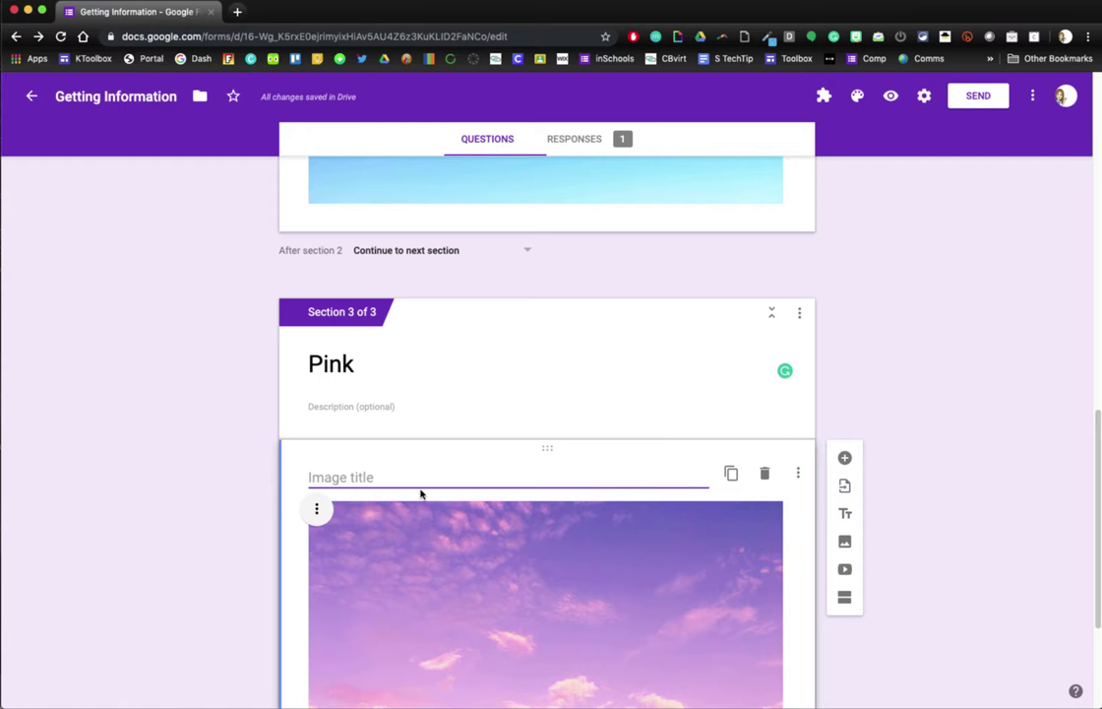
{"action": "scroll", "coordinate": [478, 466], "scroll_direction": "up", "scroll_amount": 5}
{"action": "scroll", "coordinate": [477, 466], "scroll_direction": "up", "scroll_amount": 3}
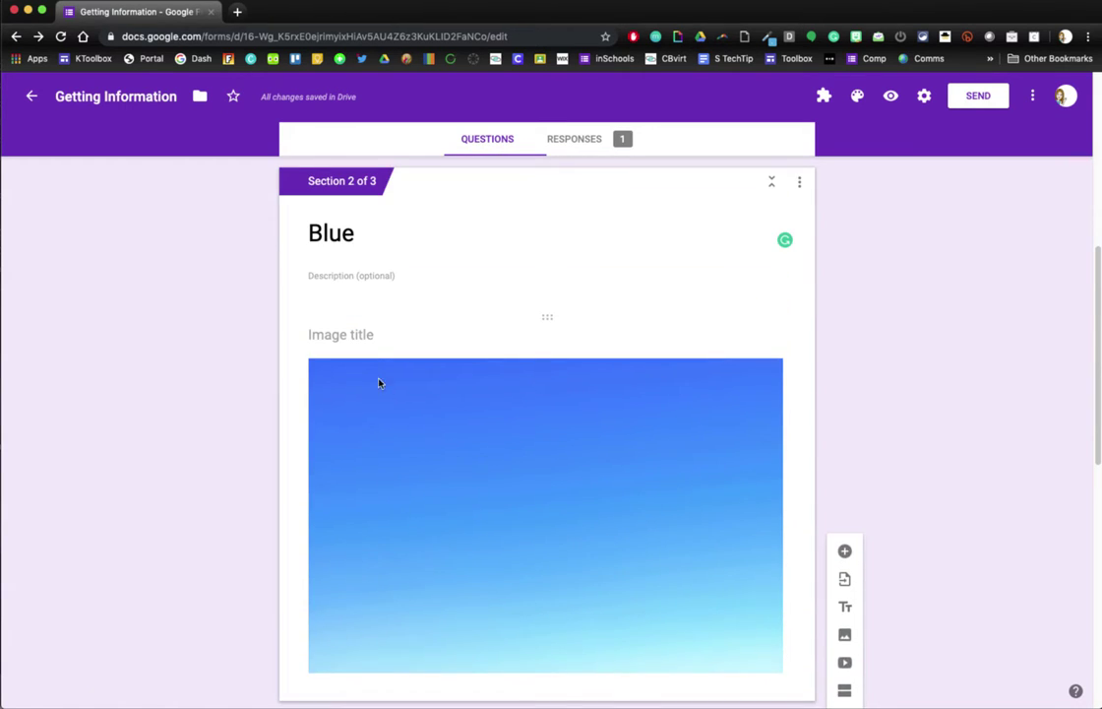
{"action": "left_click", "coordinate": [376, 339]}
{"action": "left_click", "coordinate": [317, 378]}
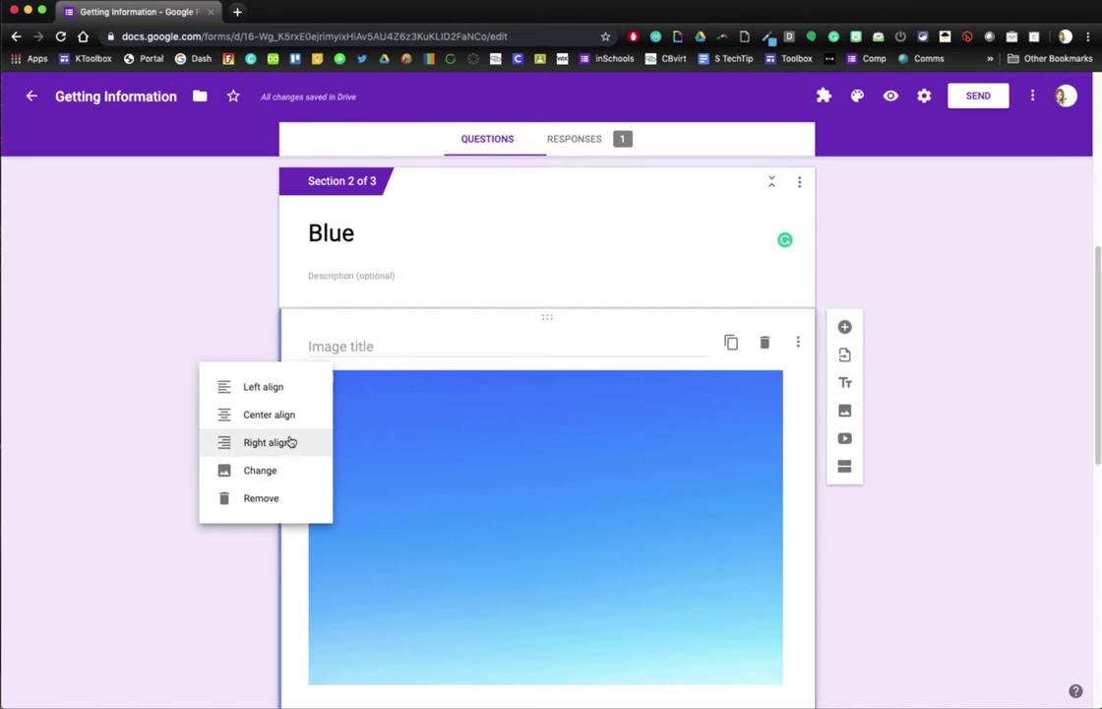
{"action": "left_click", "coordinate": [497, 450]}
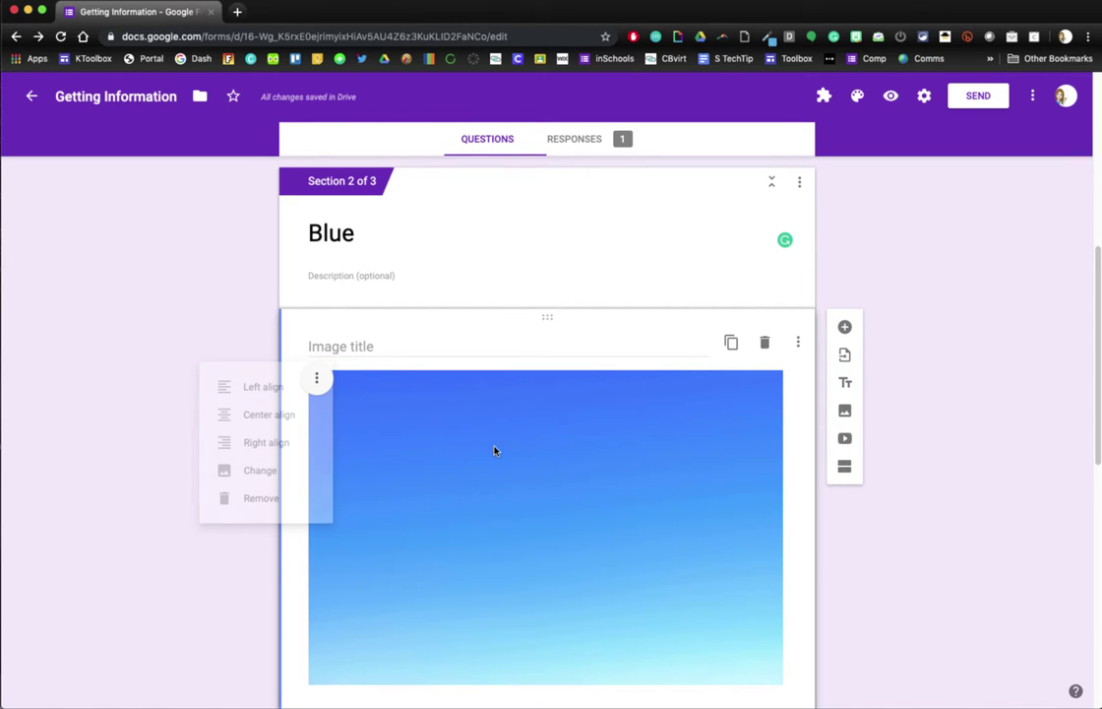
{"action": "left_click", "coordinate": [616, 487]}
{"action": "scroll", "coordinate": [625, 482], "scroll_direction": "down", "scroll_amount": 1}
{"action": "scroll", "coordinate": [662, 468], "scroll_direction": "down", "scroll_amount": 1}
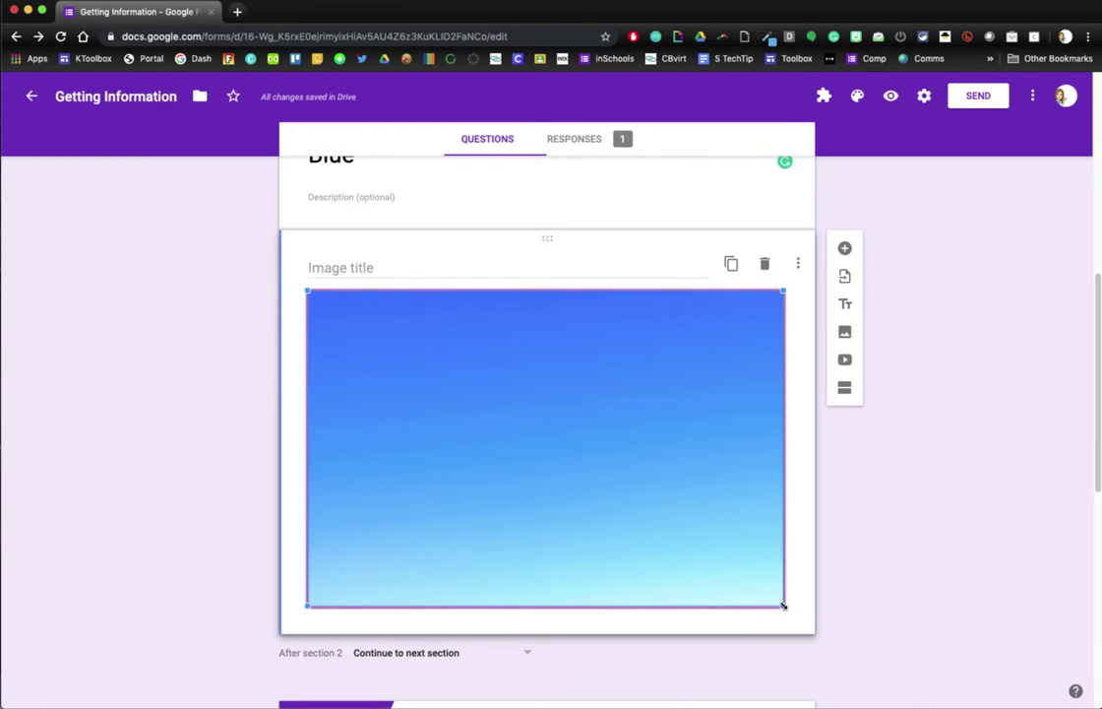
{"action": "left_click_drag", "start_coordinate": [785, 607], "coordinate": [479, 367]}
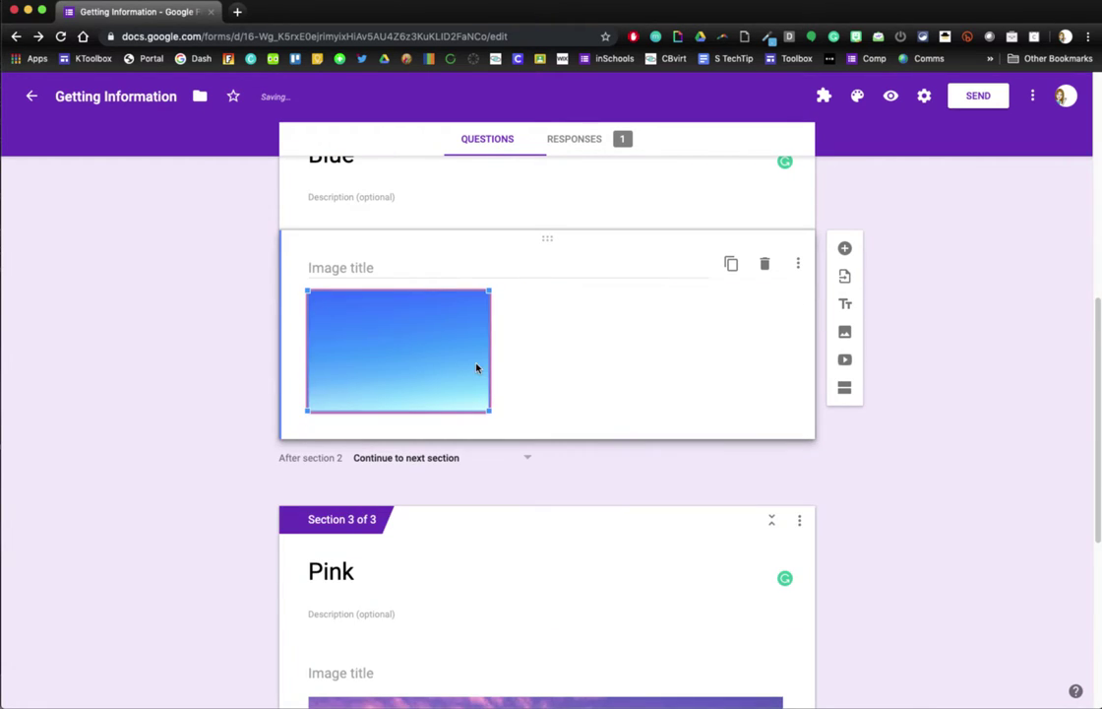
{"action": "left_click", "coordinate": [638, 337]}
Center-align the blue sky image in the Blue section.
{"action": "mouse_move", "coordinate": [445, 300]}
{"action": "left_click", "coordinate": [319, 303]}
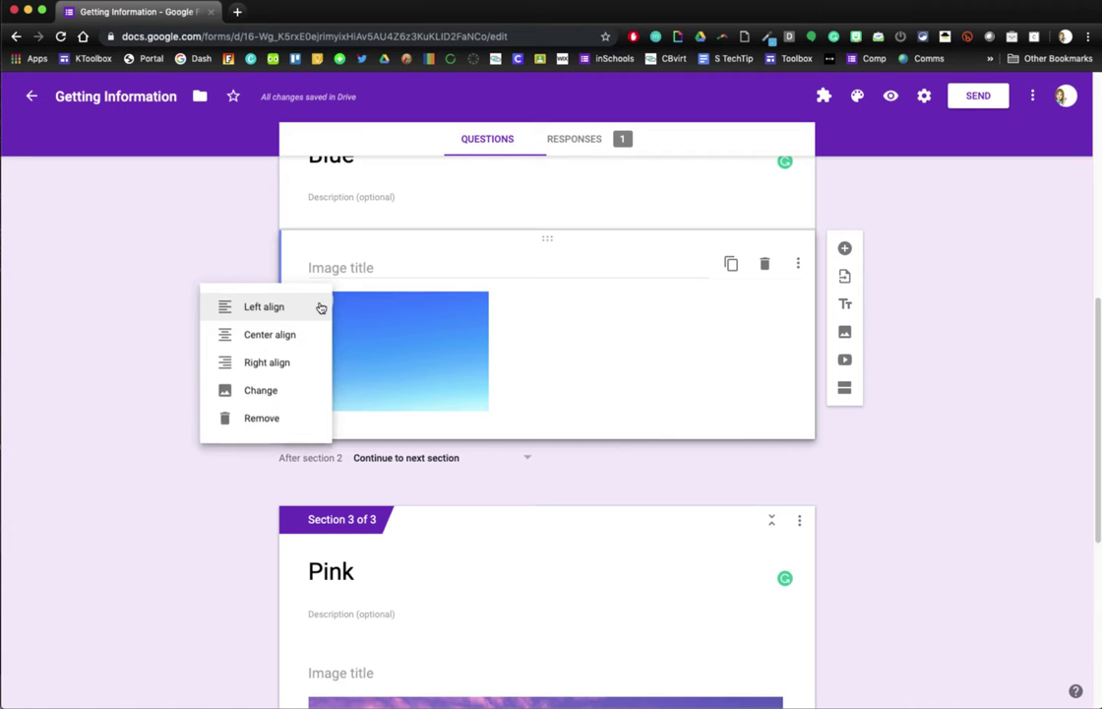
{"action": "left_click", "coordinate": [264, 340]}
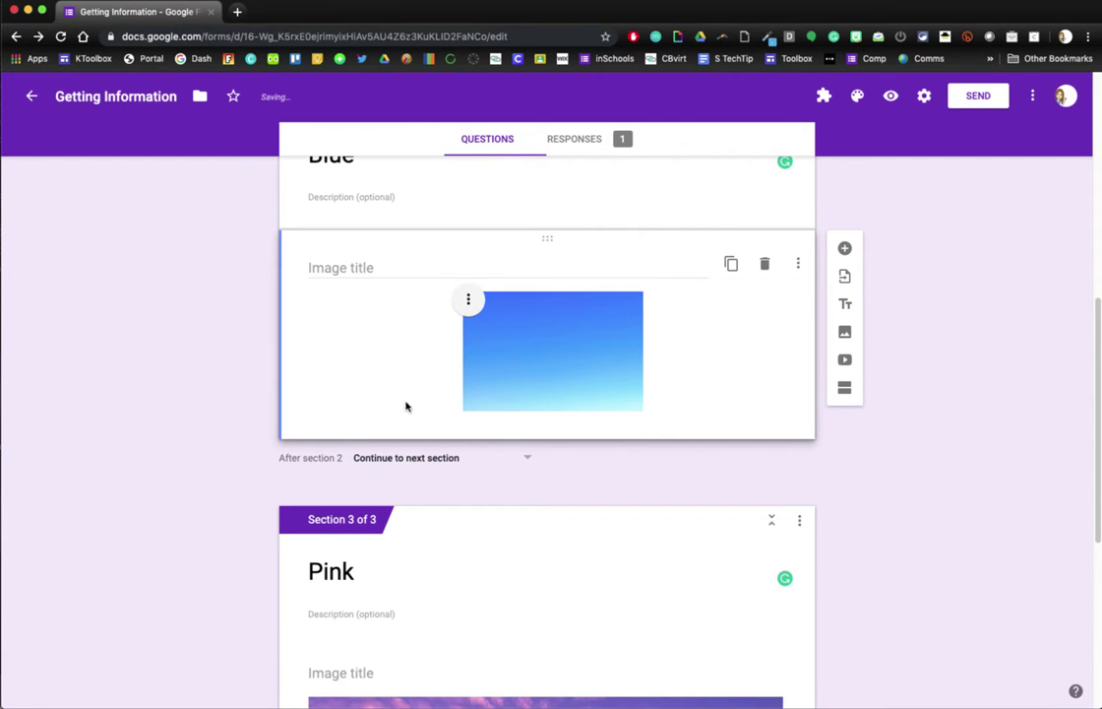
Shrink the pink sky image in the Pink section to about the blue image's width and center-align it.
{"action": "scroll", "coordinate": [405, 405], "scroll_direction": "down", "scroll_amount": 5}
{"action": "left_click", "coordinate": [588, 452]}
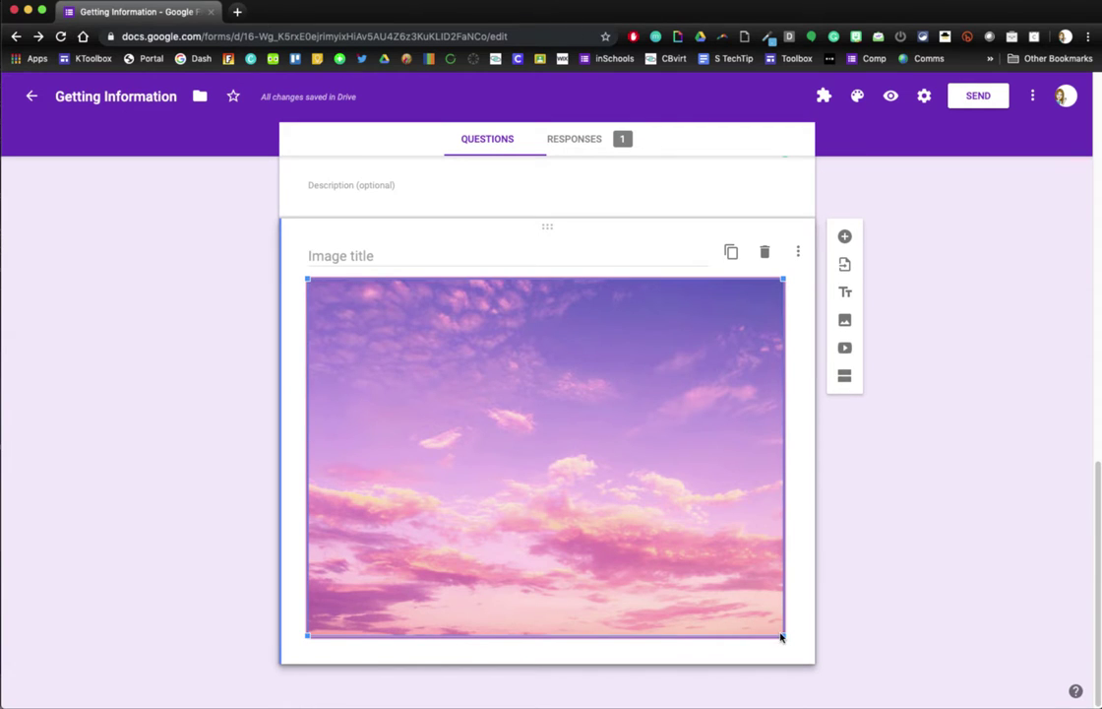
{"action": "left_click_drag", "start_coordinate": [785, 635], "coordinate": [489, 414]}
{"action": "left_click", "coordinate": [313, 510]}
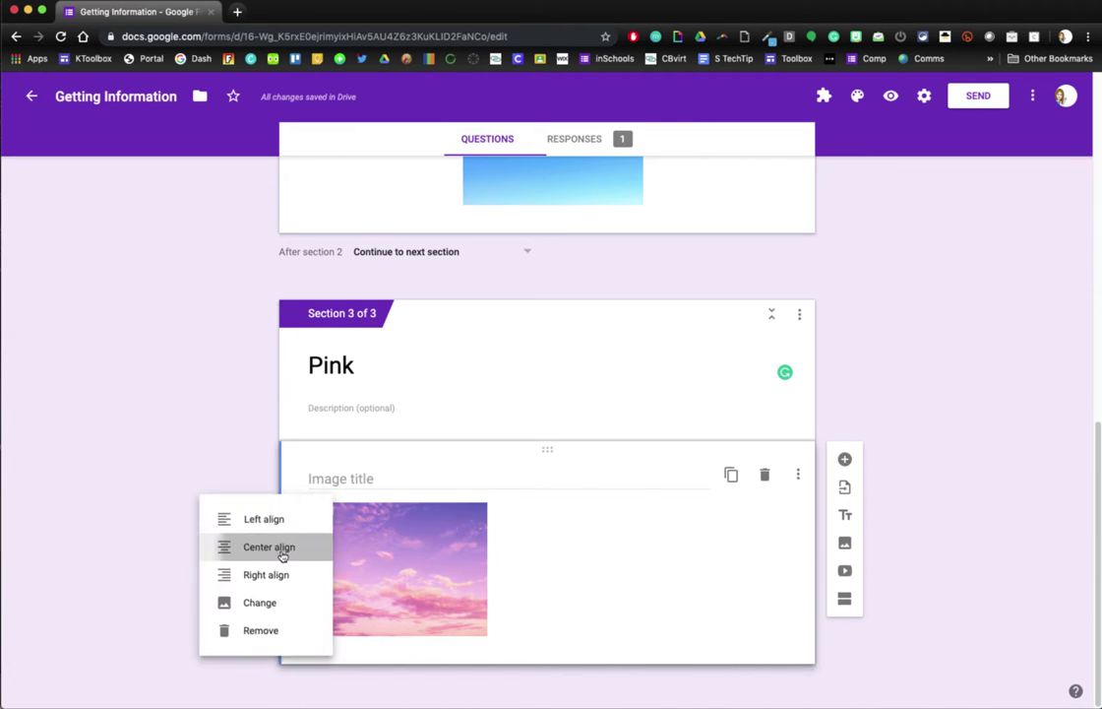
{"action": "left_click", "coordinate": [282, 553]}
Add a question below the image in the Blue section with the text "What is 8 + 9".
{"action": "scroll", "coordinate": [519, 370], "scroll_direction": "up", "scroll_amount": 4}
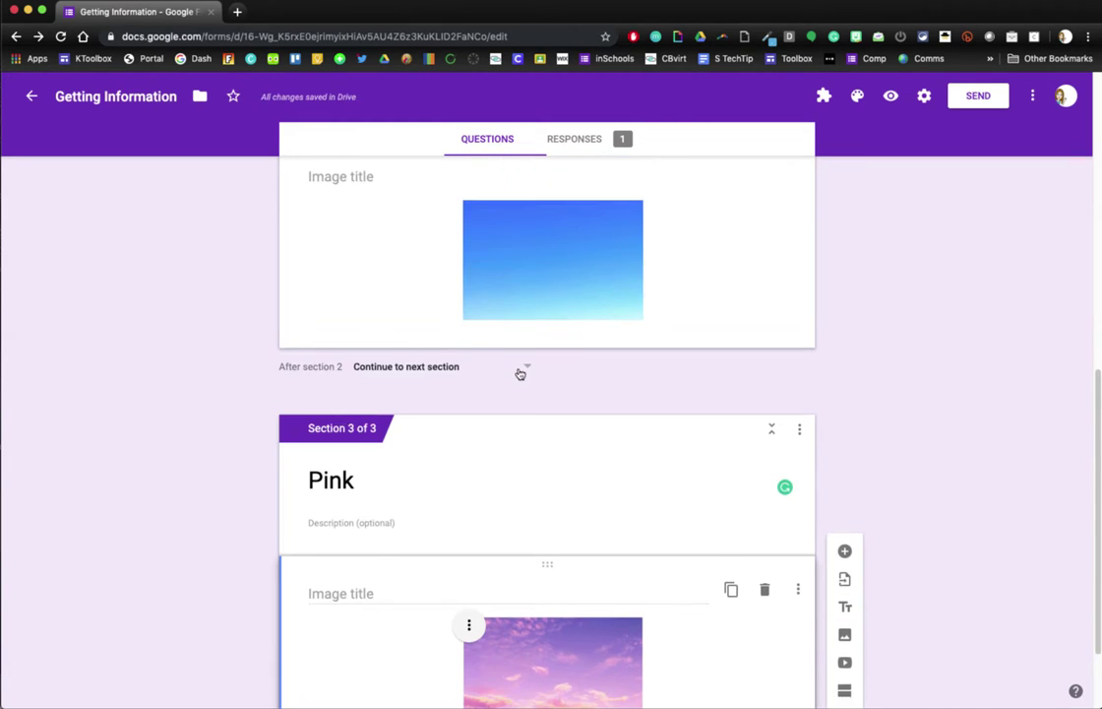
{"action": "left_click", "coordinate": [683, 381]}
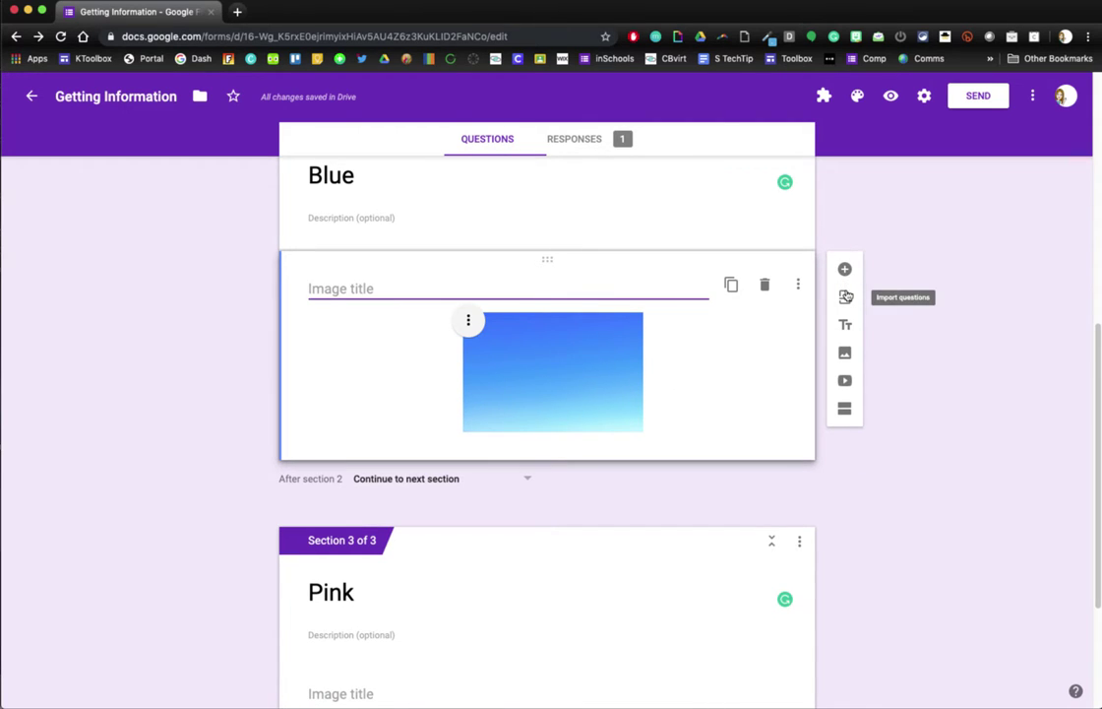
{"action": "left_click", "coordinate": [845, 268]}
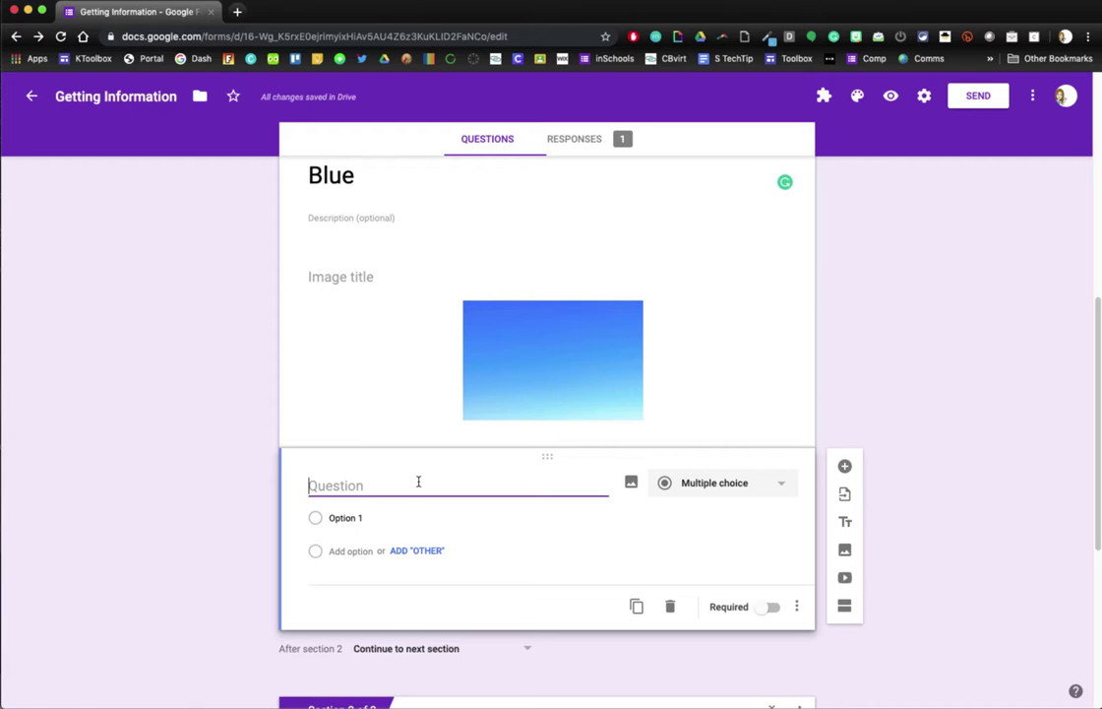
{"action": "type", "text": "What is 8 + 9"}
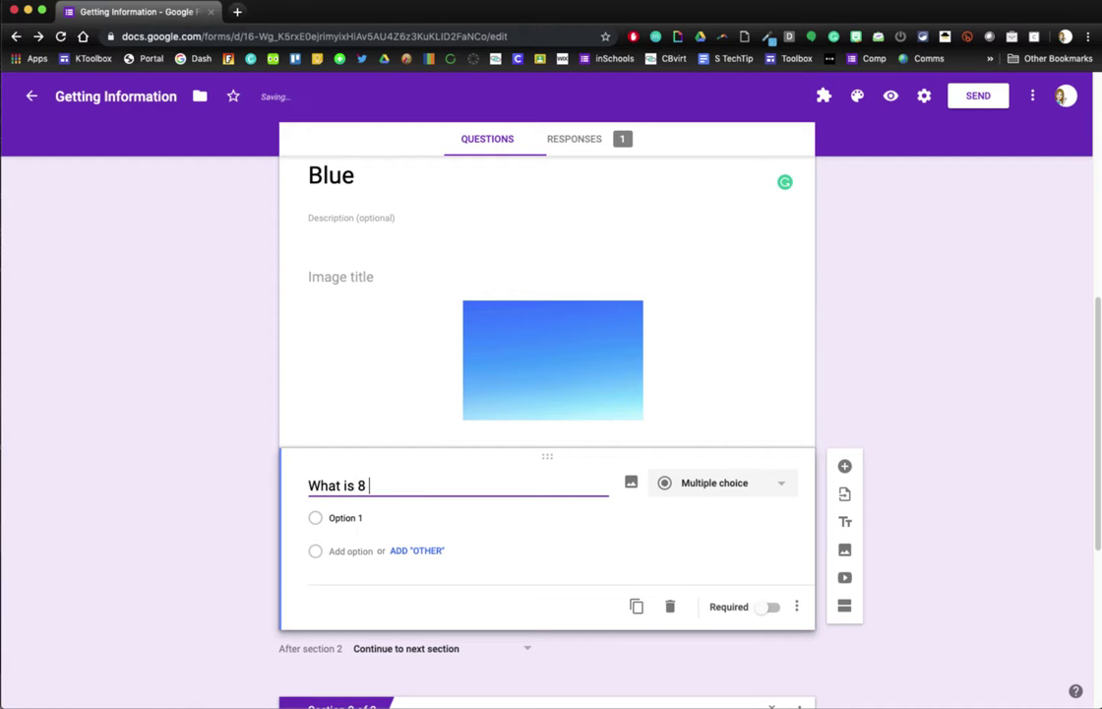
Change the "What is 8 + 9" question to the Paragraph type and make it required.
{"action": "left_click", "coordinate": [707, 484]}
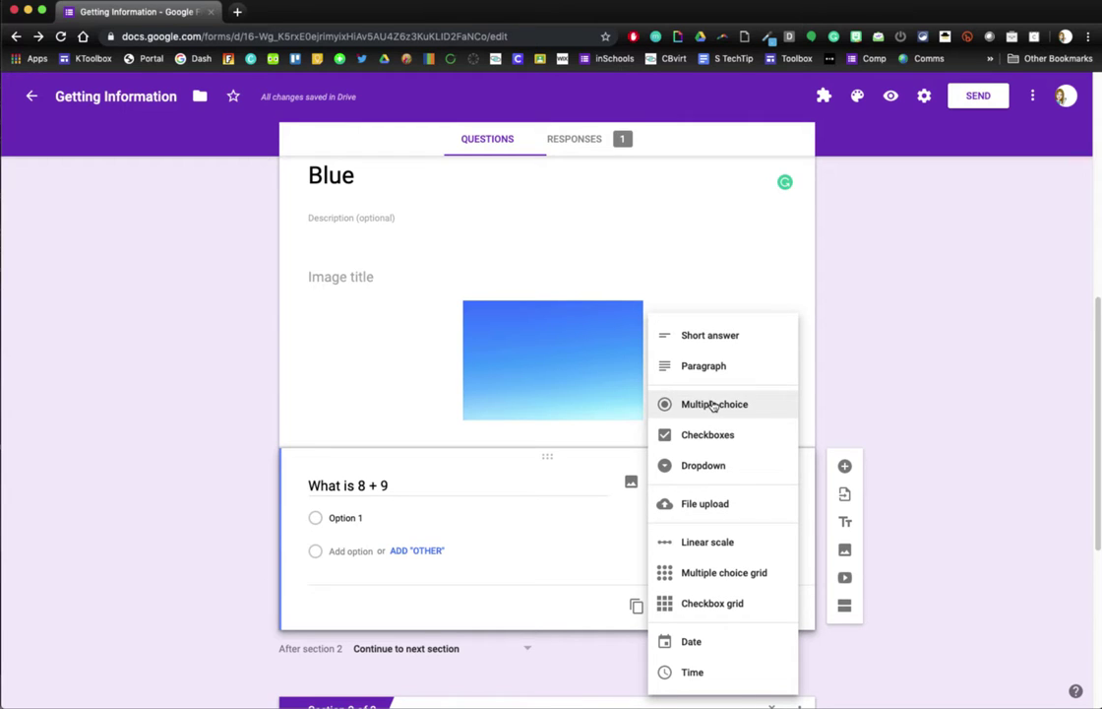
{"action": "left_click", "coordinate": [708, 366]}
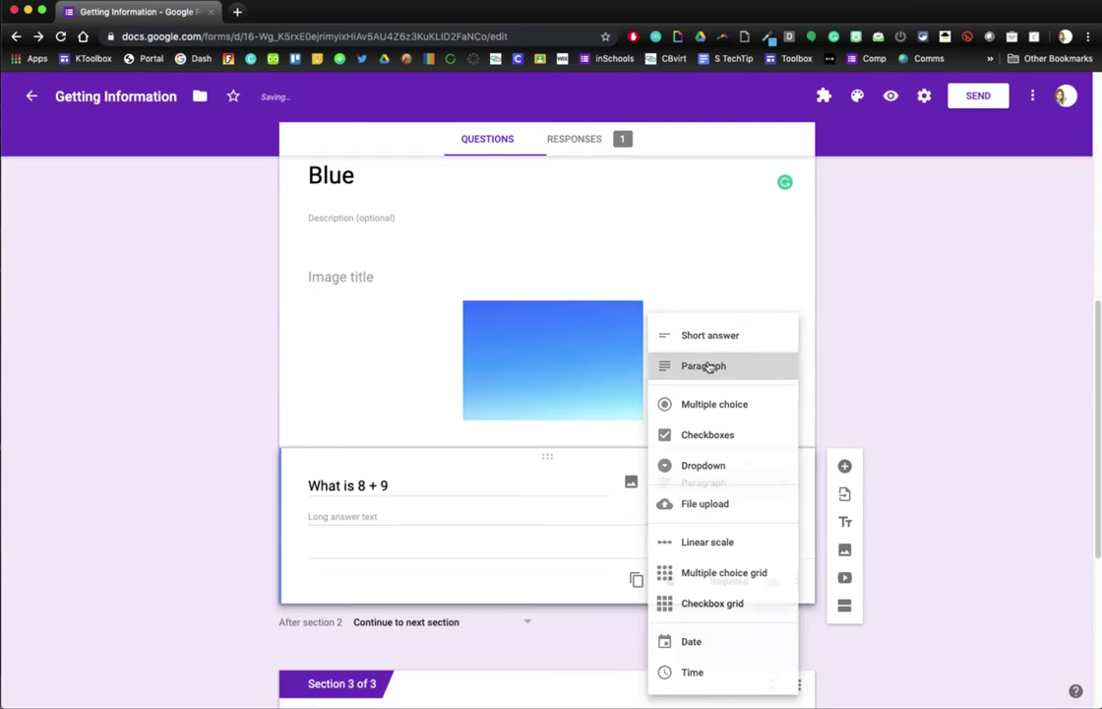
{"action": "scroll", "coordinate": [513, 558], "scroll_direction": "down", "scroll_amount": 2}
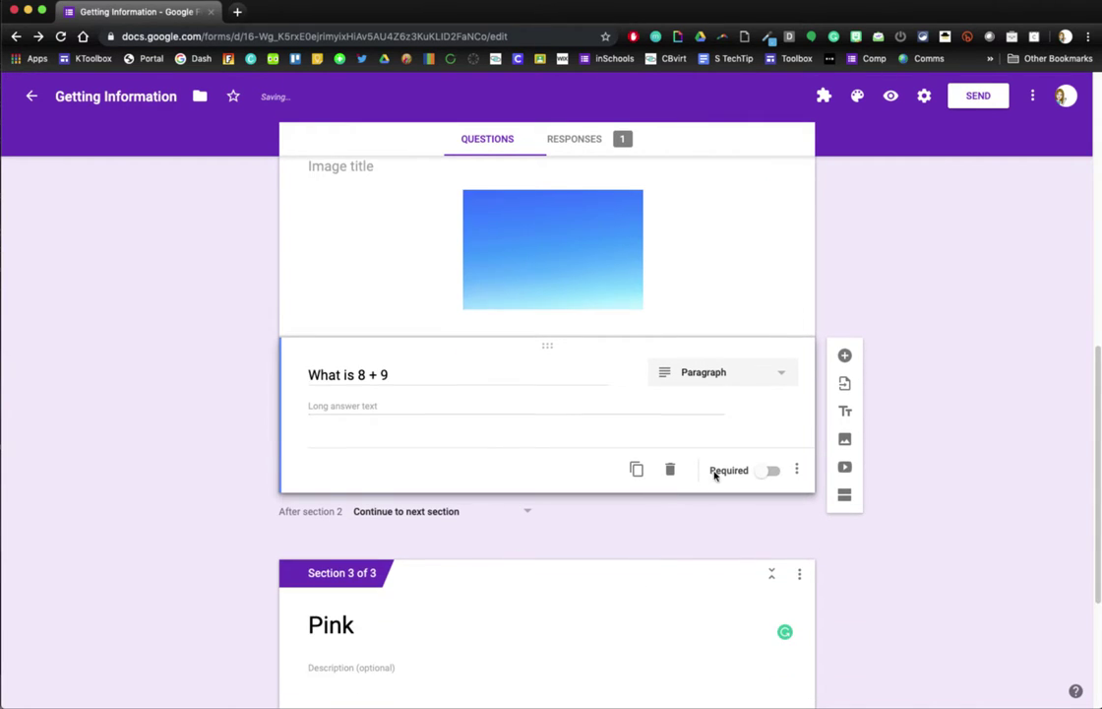
{"action": "left_click", "coordinate": [768, 471]}
Add a File upload question below the Pink section's image, titled "Upload your paper work showing how you solved 8+9.".
{"action": "scroll", "coordinate": [652, 537], "scroll_direction": "down", "scroll_amount": 4}
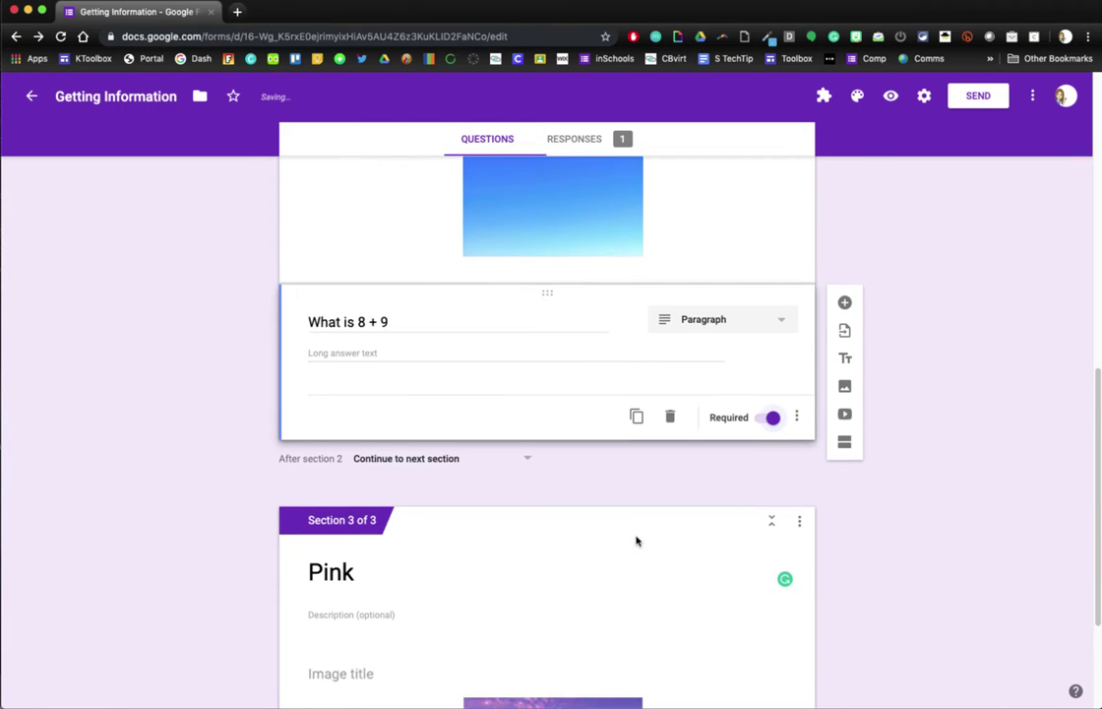
{"action": "left_click", "coordinate": [685, 556]}
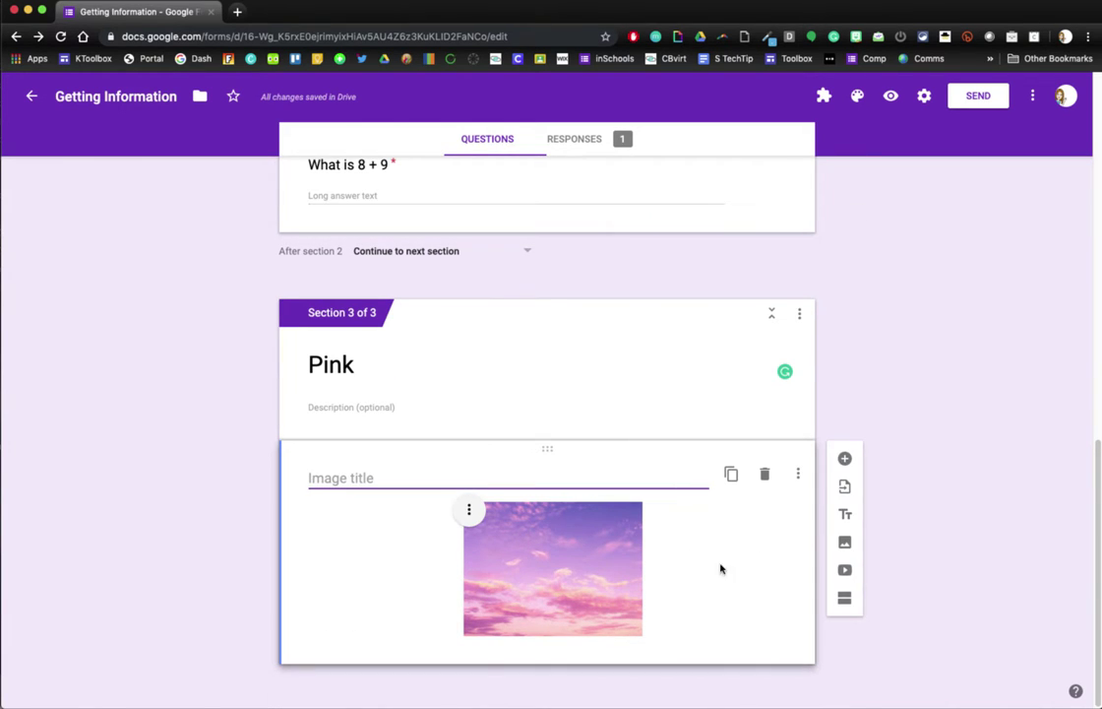
{"action": "left_click", "coordinate": [845, 459]}
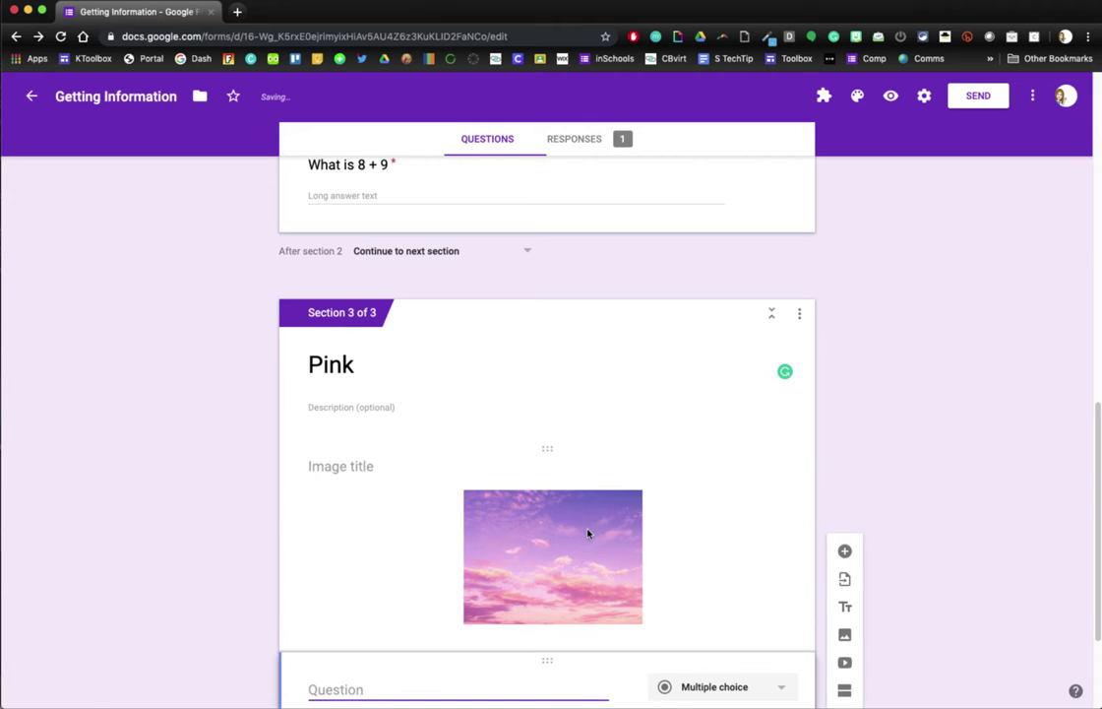
{"action": "left_click", "coordinate": [705, 518]}
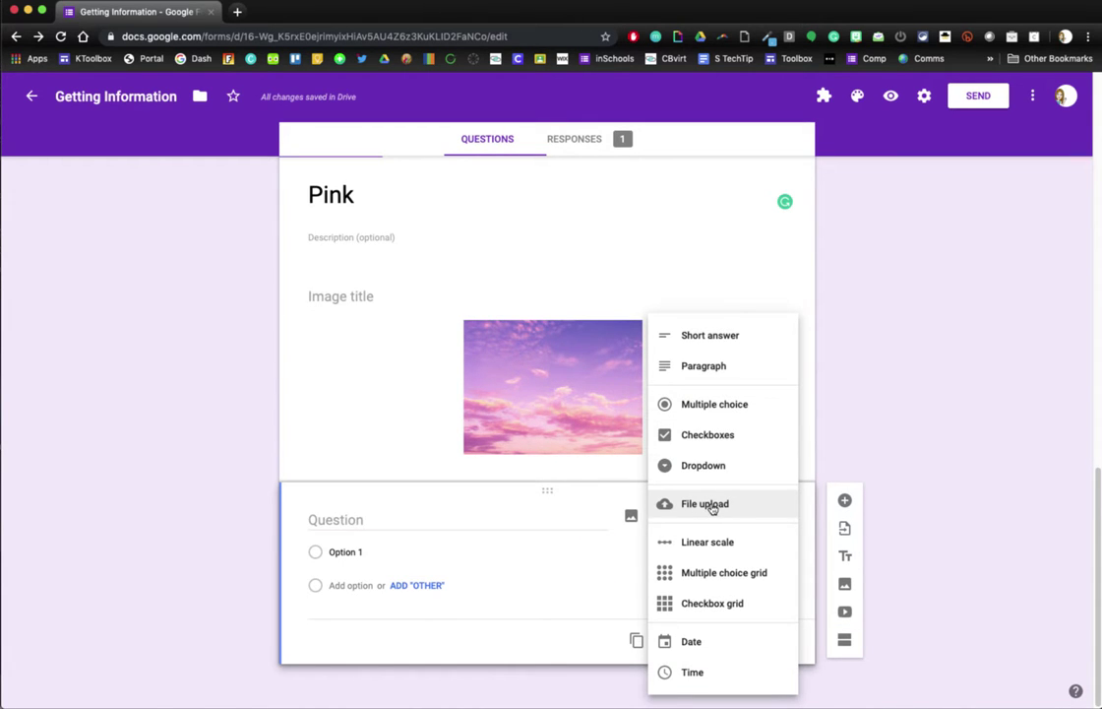
{"action": "left_click", "coordinate": [713, 505]}
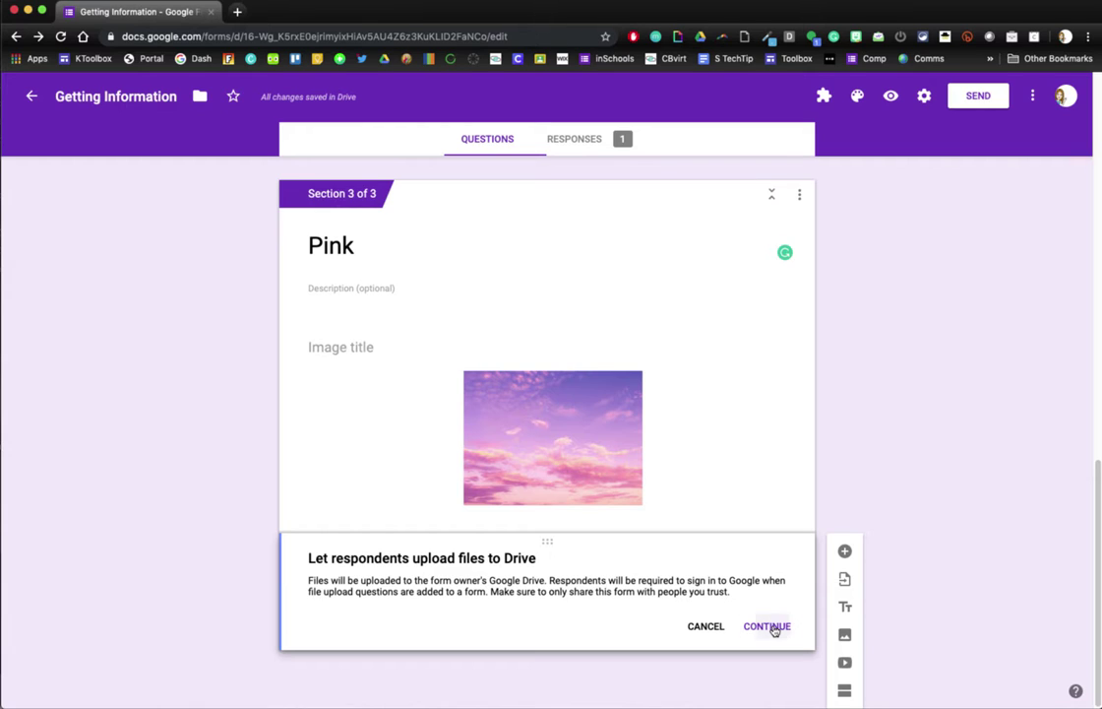
{"action": "left_click", "coordinate": [772, 626]}
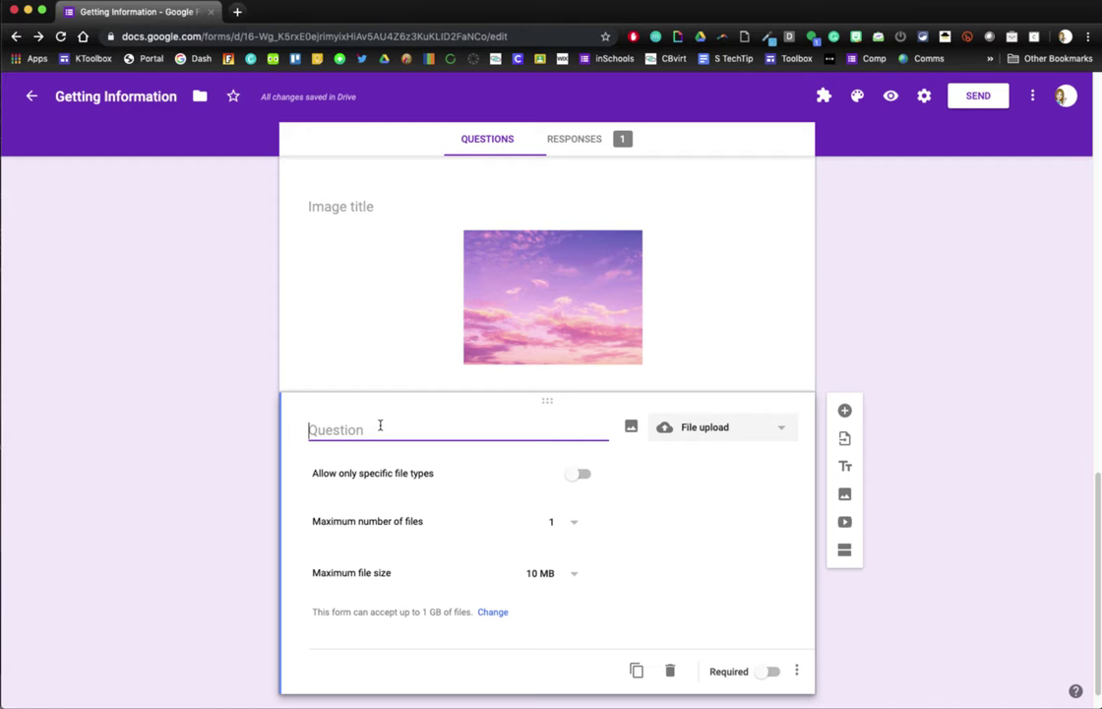
{"action": "type", "text": "Upload your paper work showing how"}
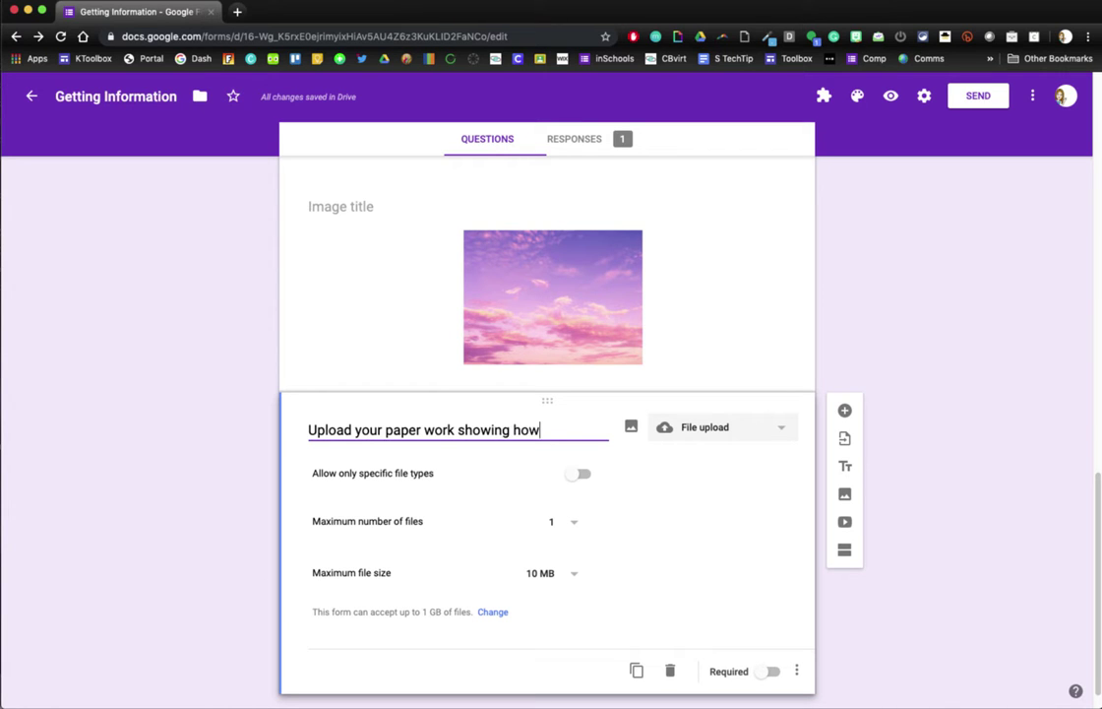
{"action": "type", "text": " you solved 8+9."}
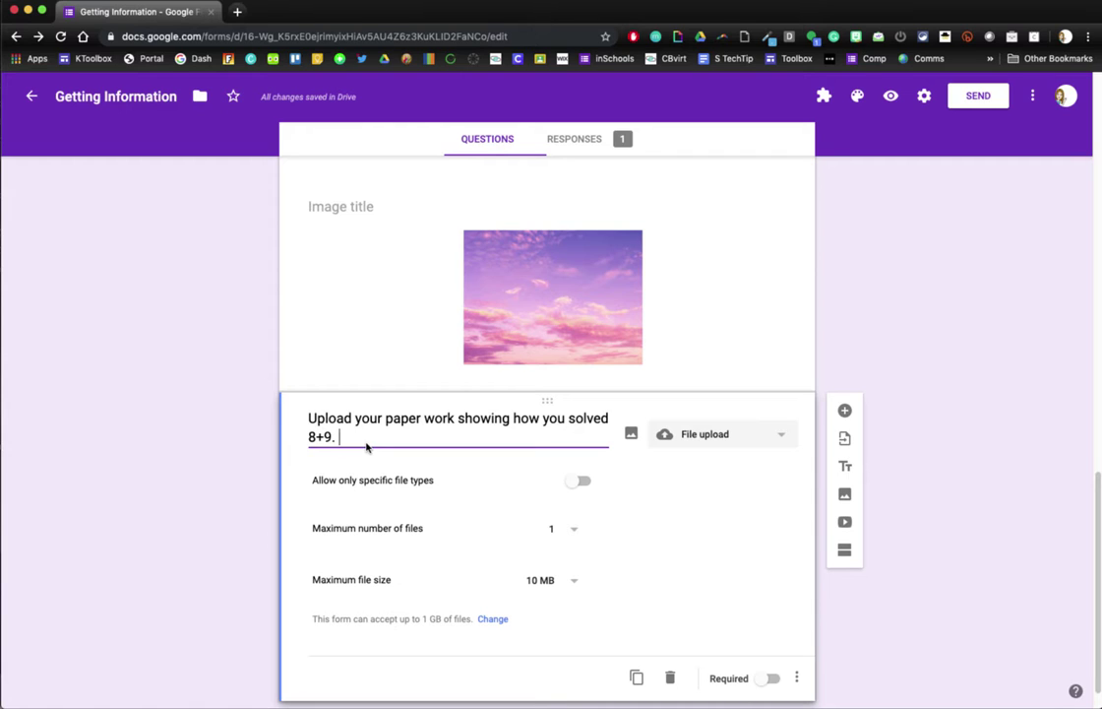
Restrict the file upload question to specific file types, allowing only Video and Image.
{"action": "left_click", "coordinate": [579, 481]}
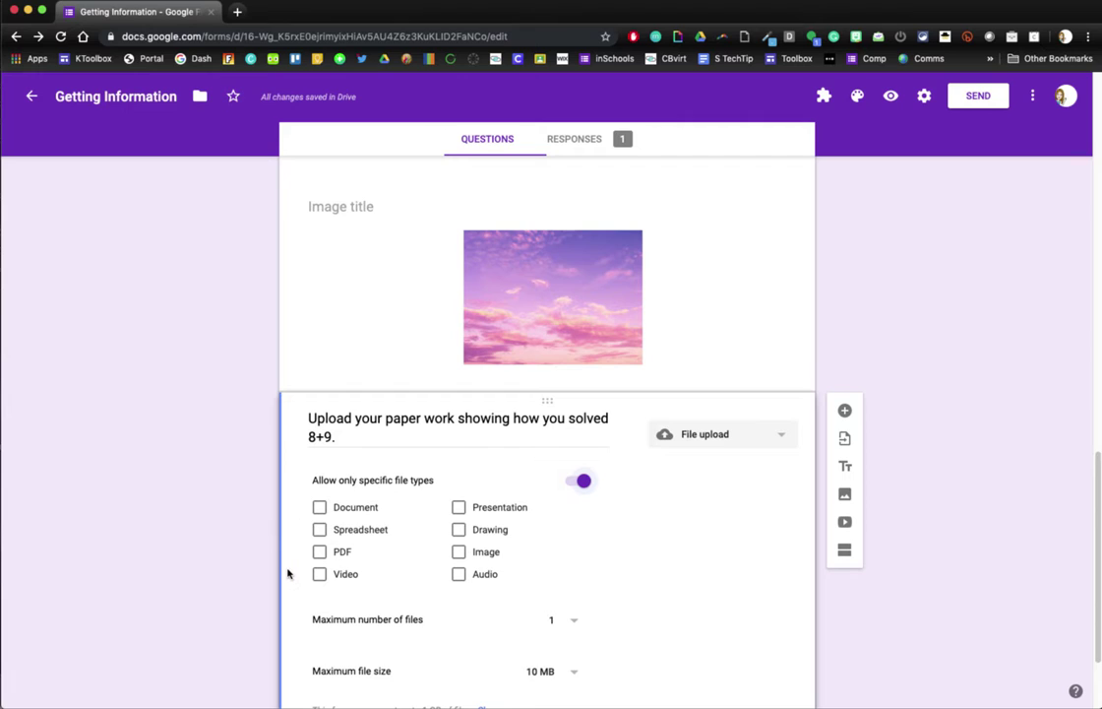
{"action": "scroll", "coordinate": [288, 573], "scroll_direction": "down", "scroll_amount": 2}
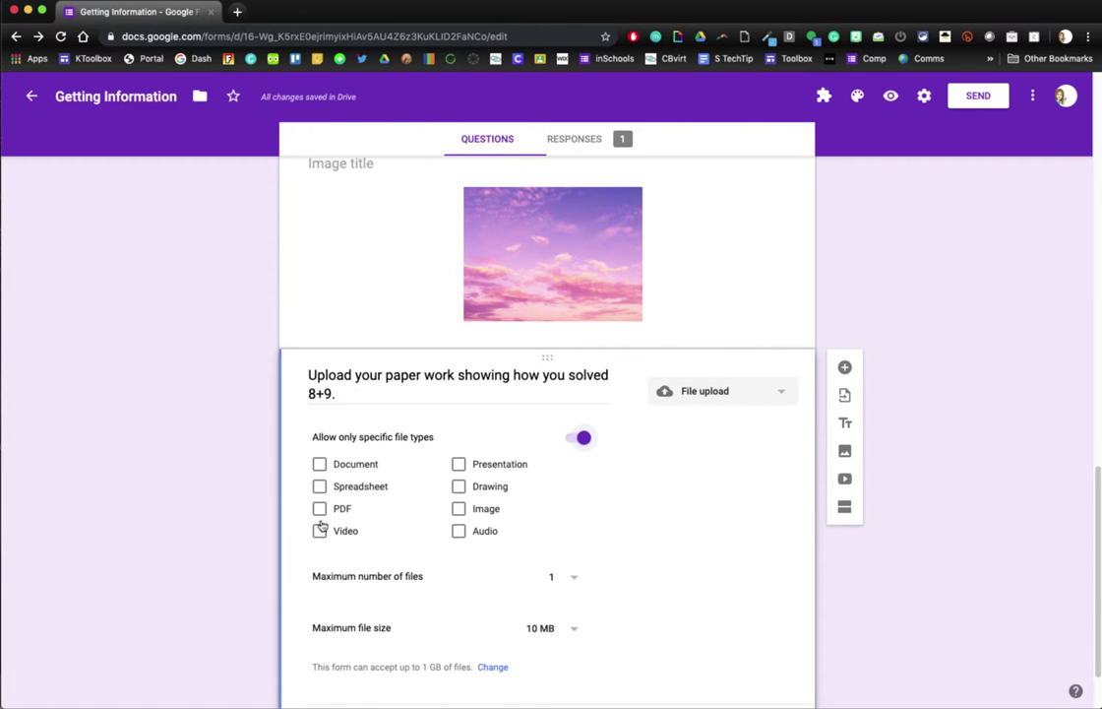
{"action": "left_click", "coordinate": [320, 532]}
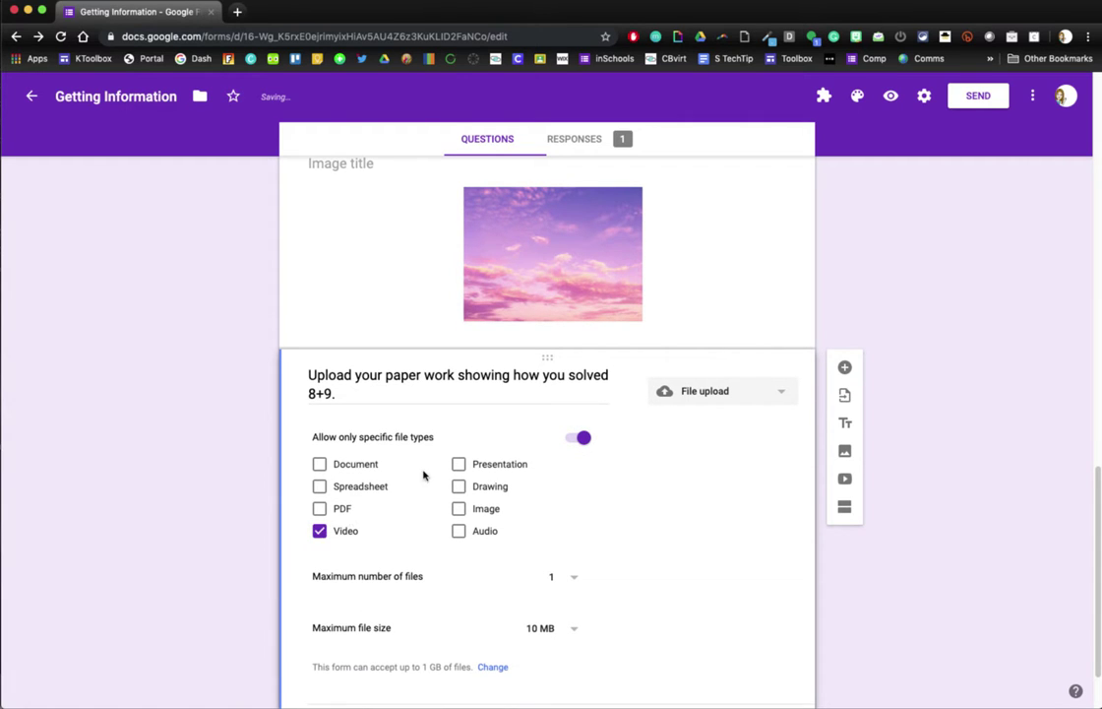
{"action": "left_click", "coordinate": [459, 509]}
{"action": "scroll", "coordinate": [643, 552], "scroll_direction": "down", "scroll_amount": 1}
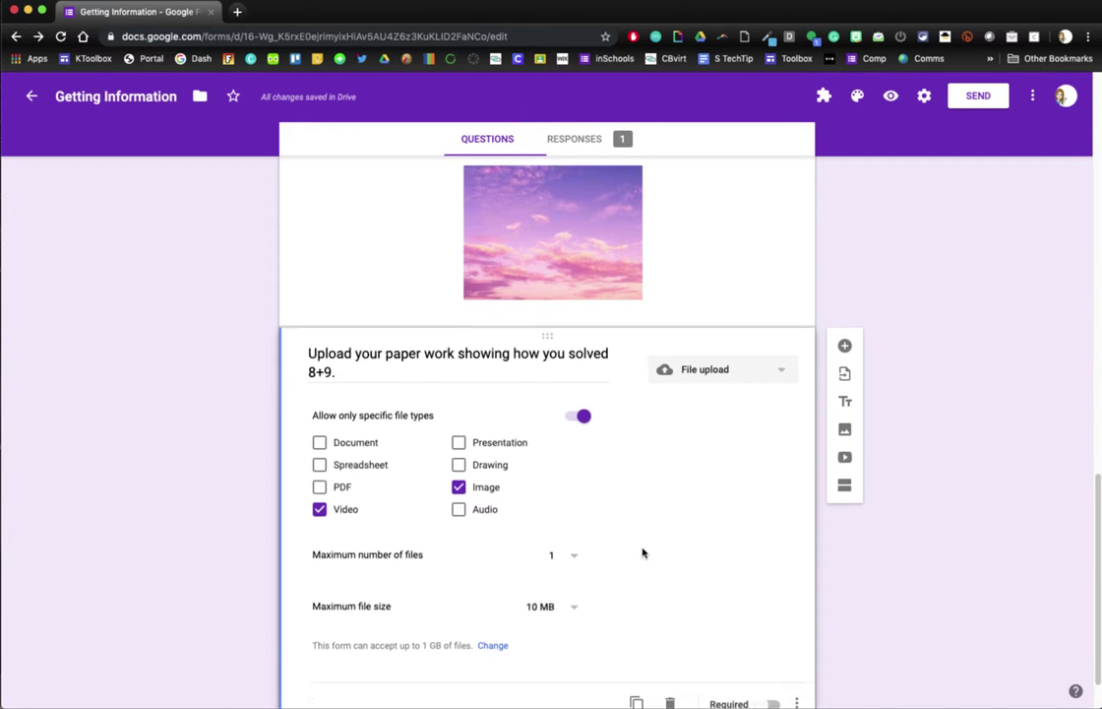
Set the upload question's maximum file size to 100 MB and make the question required.
{"action": "scroll", "coordinate": [642, 552], "scroll_direction": "down", "scroll_amount": 2}
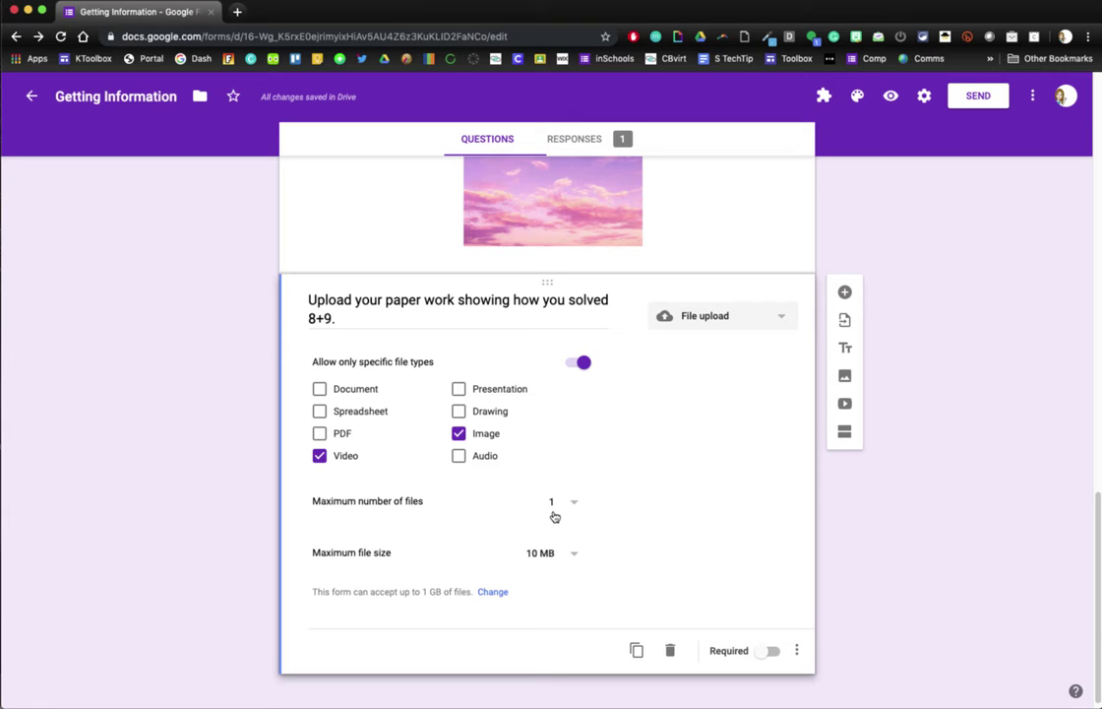
{"action": "left_click", "coordinate": [575, 556]}
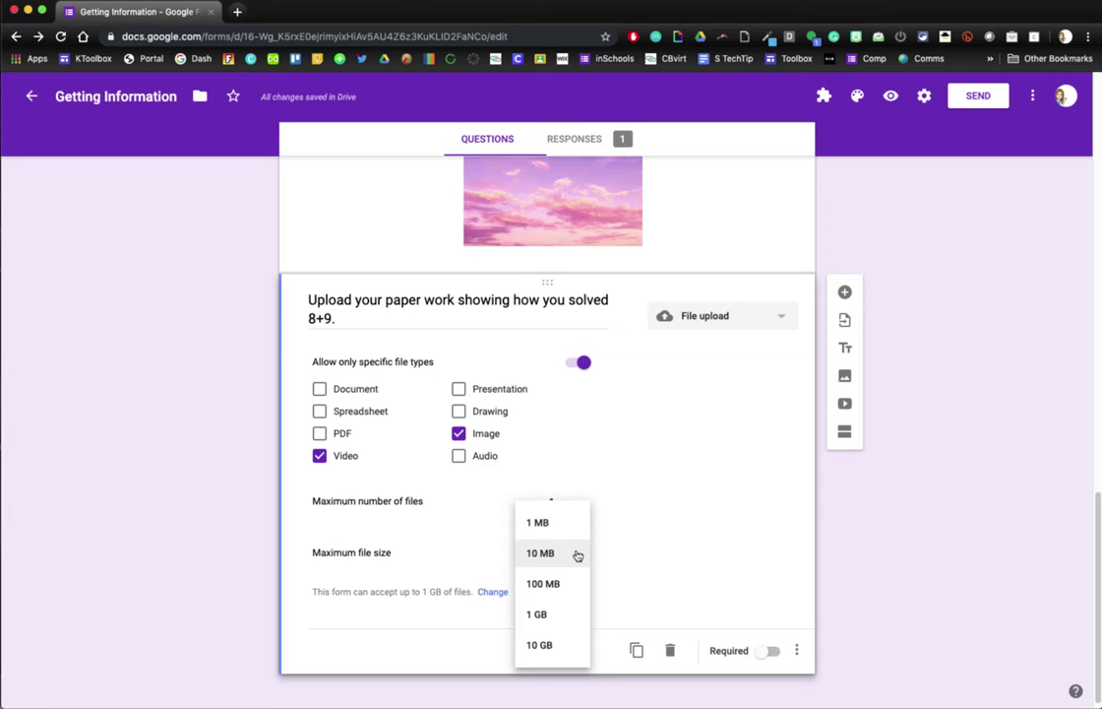
{"action": "left_click", "coordinate": [567, 583]}
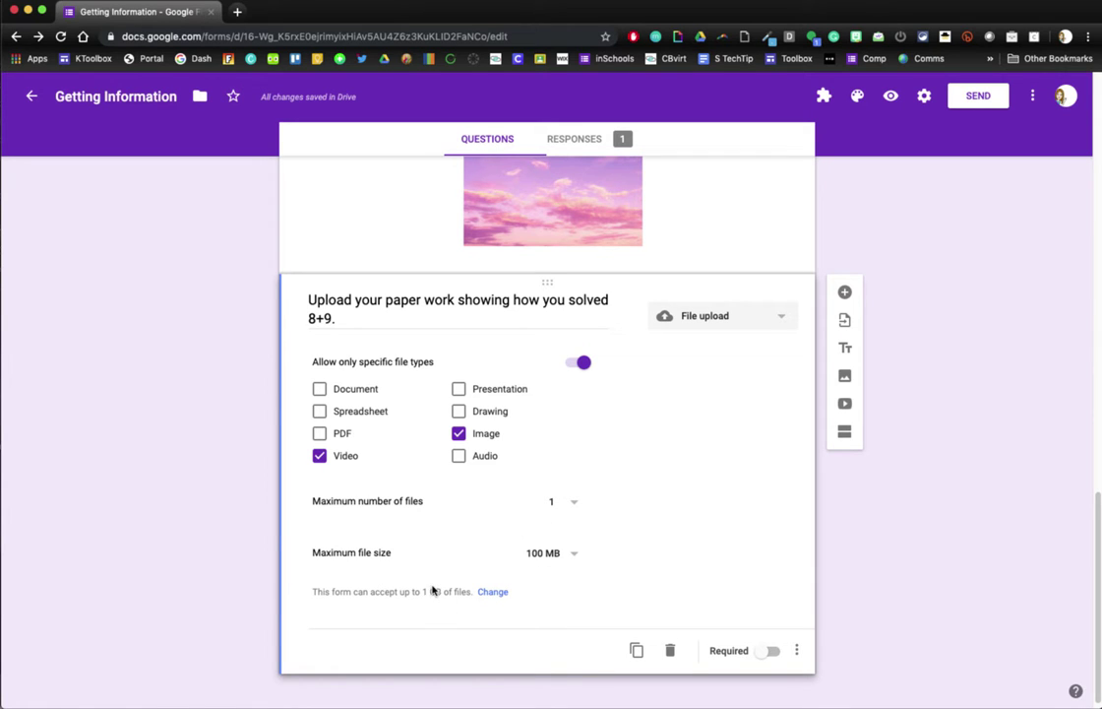
{"action": "left_click", "coordinate": [766, 651]}
{"action": "scroll", "coordinate": [824, 599], "scroll_direction": "down", "scroll_amount": 1}
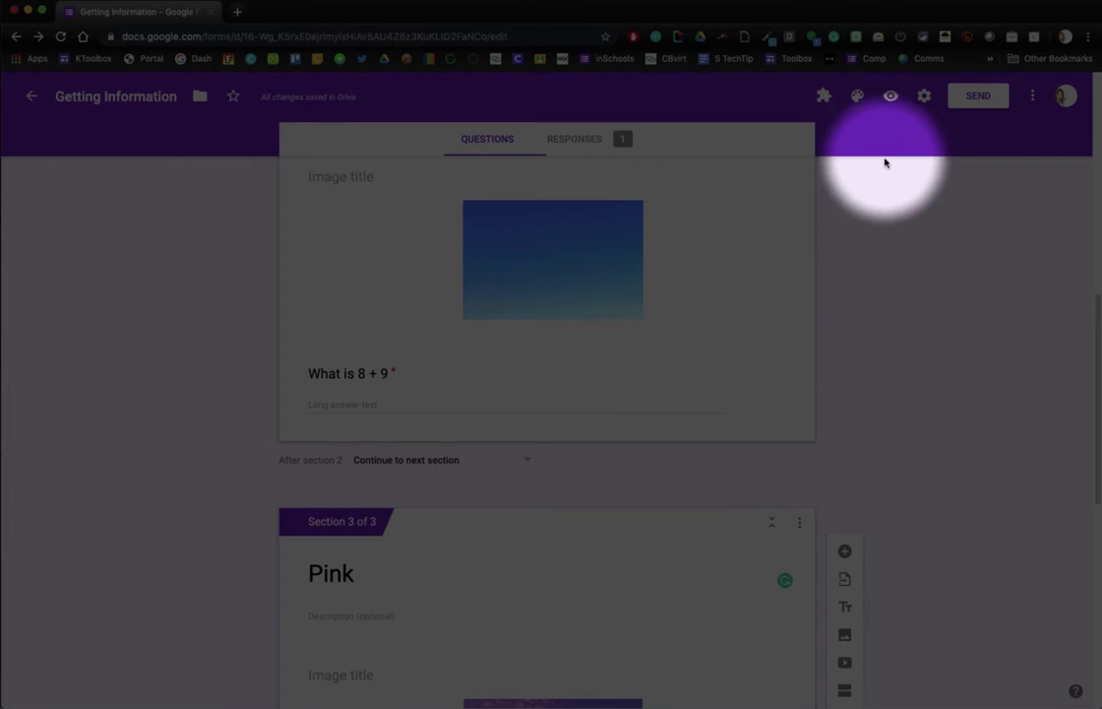
Preview the form, fill in the respondent's name, answer Pink for the sky color, and advance to the Pink section.
{"action": "left_click", "coordinate": [890, 99]}
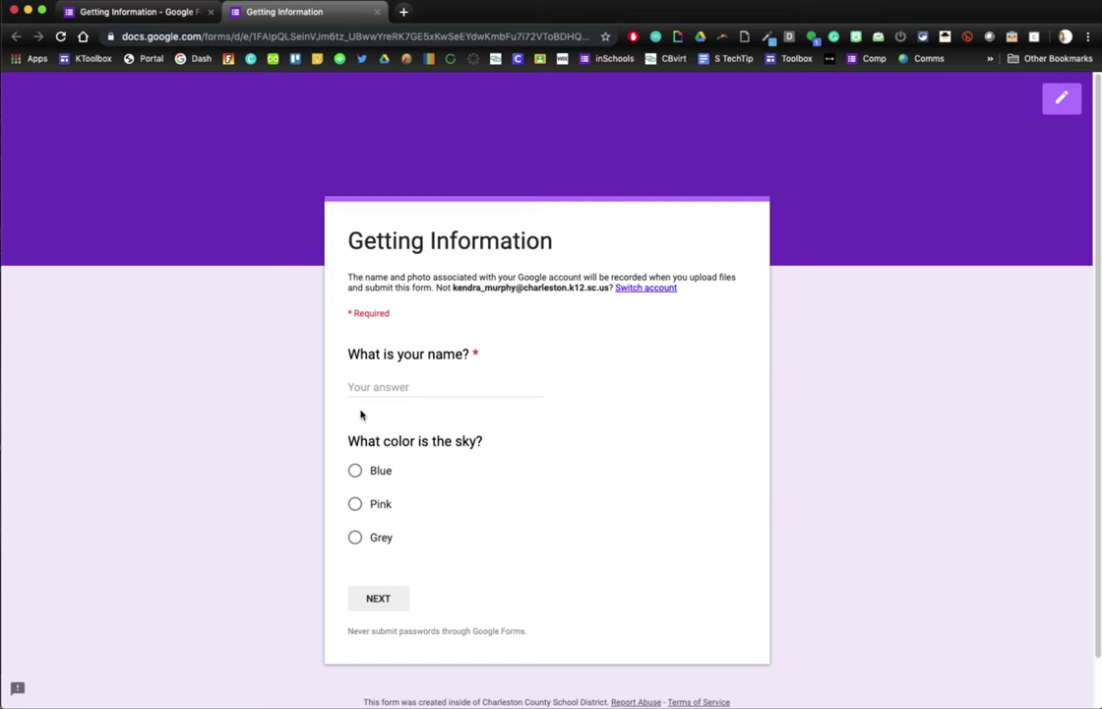
{"action": "left_click", "coordinate": [375, 388]}
{"action": "type", "text": "Kendra"}
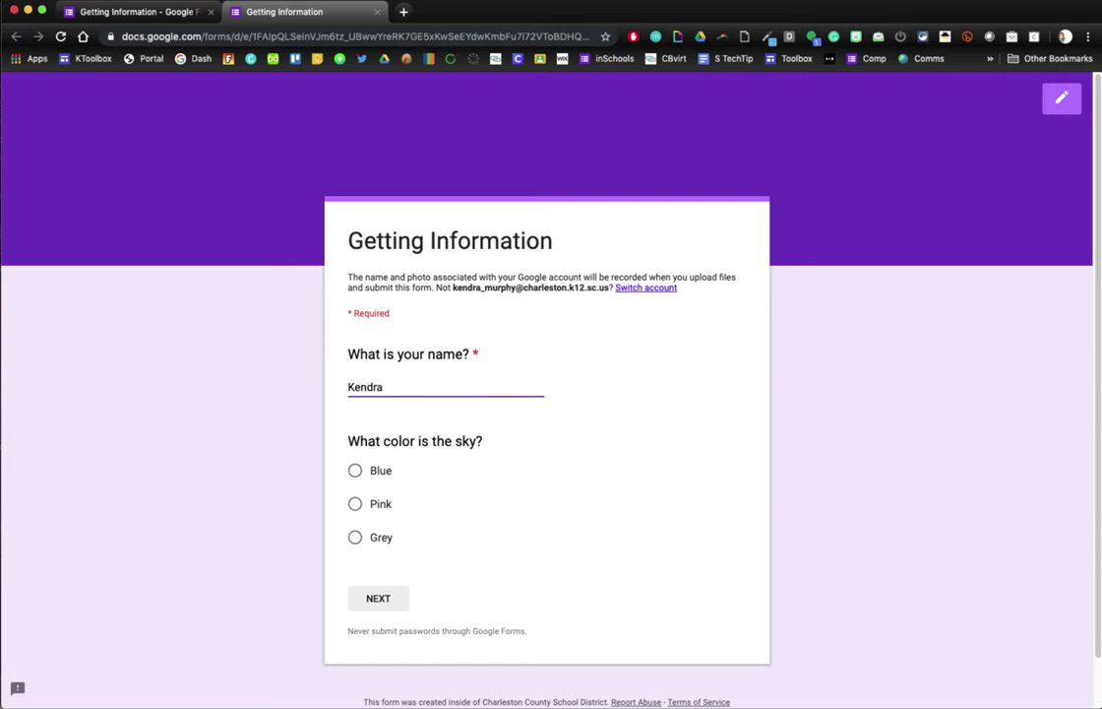
{"action": "left_click", "coordinate": [379, 504]}
{"action": "left_click", "coordinate": [380, 599]}
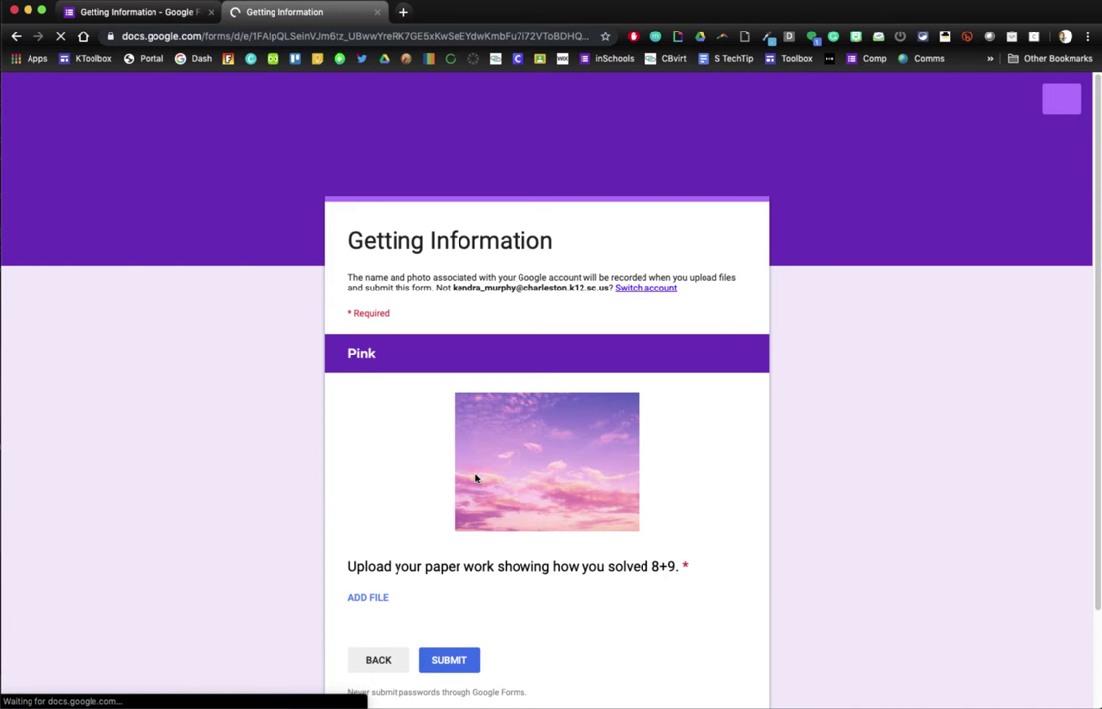
Open the file picker of the upload question in the preview, cancel it, and close the preview.
{"action": "scroll", "coordinate": [519, 463], "scroll_direction": "down", "scroll_amount": 2}
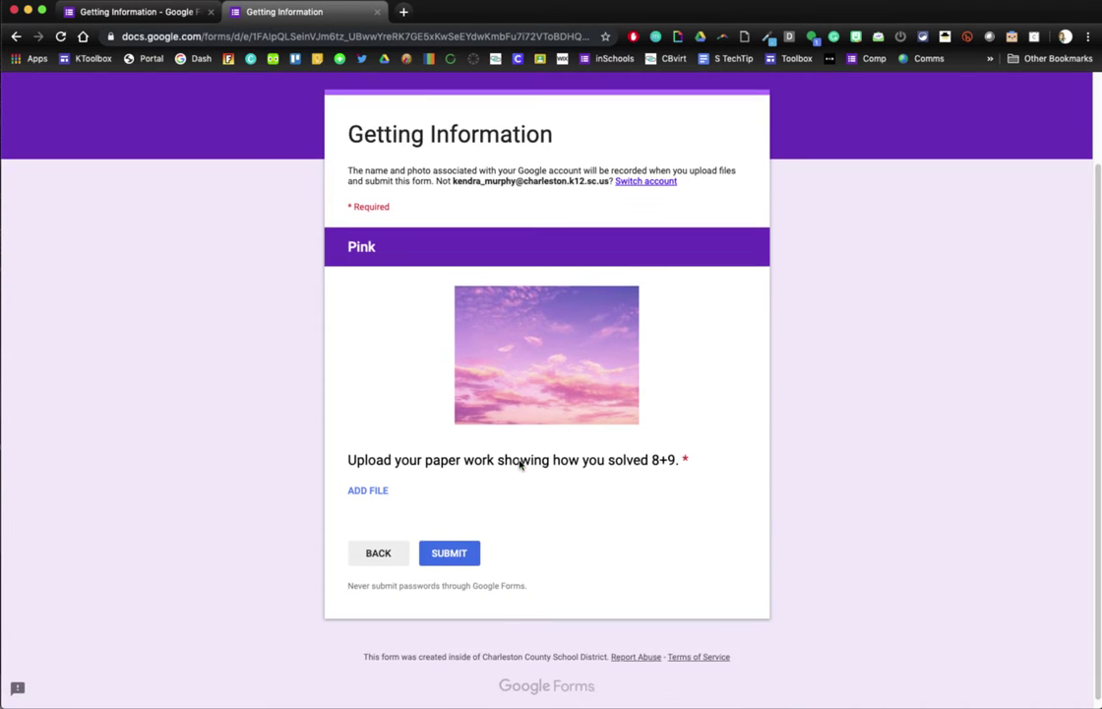
{"action": "left_click", "coordinate": [372, 483]}
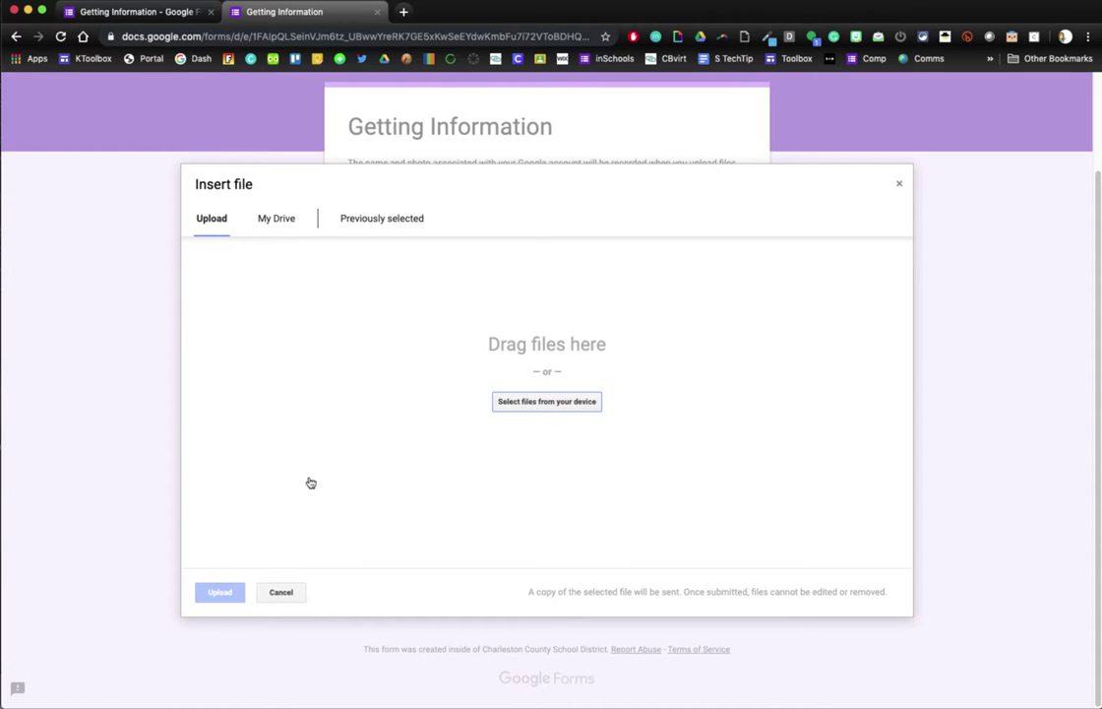
{"action": "left_click", "coordinate": [288, 595]}
{"action": "key", "text": "super+w"}
Set the Blue section to submit the form when it is finished.
{"action": "scroll", "coordinate": [474, 344], "scroll_direction": "up", "scroll_amount": 2}
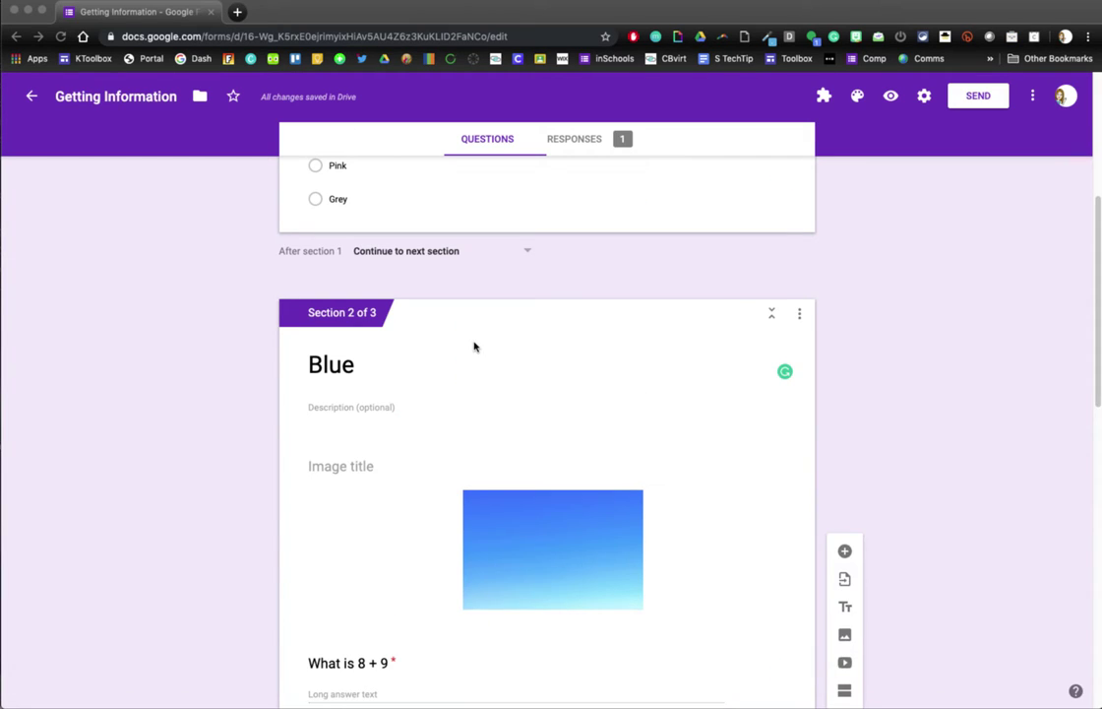
{"action": "scroll", "coordinate": [424, 411], "scroll_direction": "down", "scroll_amount": 3}
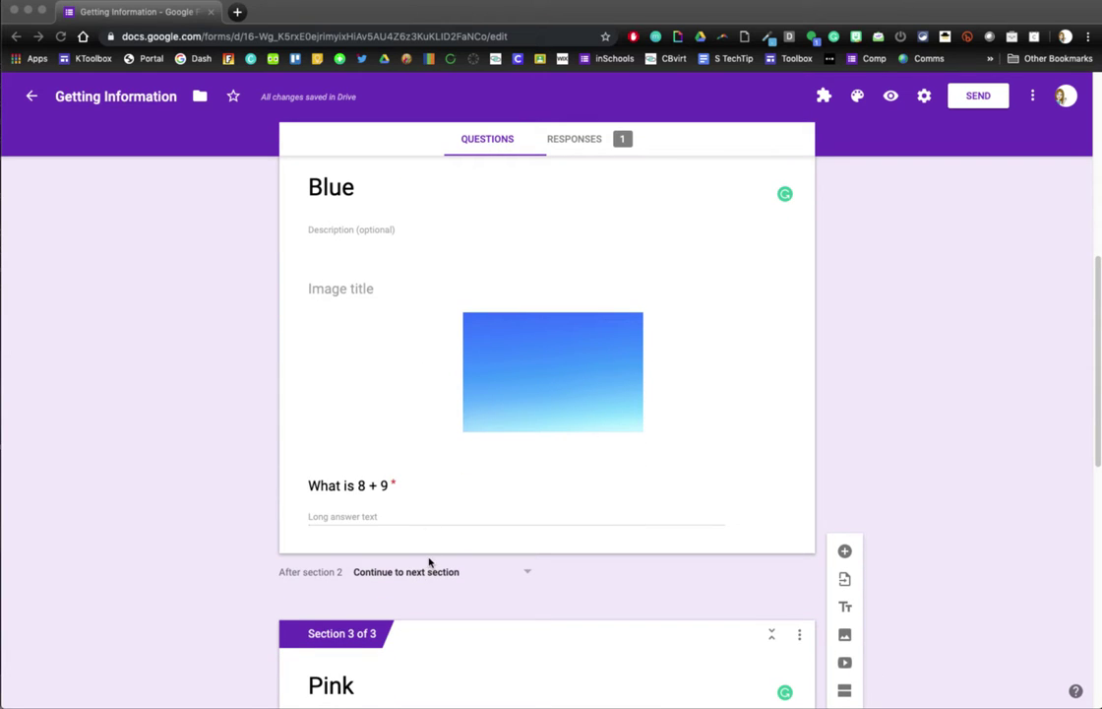
{"action": "scroll", "coordinate": [430, 563], "scroll_direction": "down", "scroll_amount": 2}
{"action": "scroll", "coordinate": [430, 561], "scroll_direction": "down", "scroll_amount": 2}
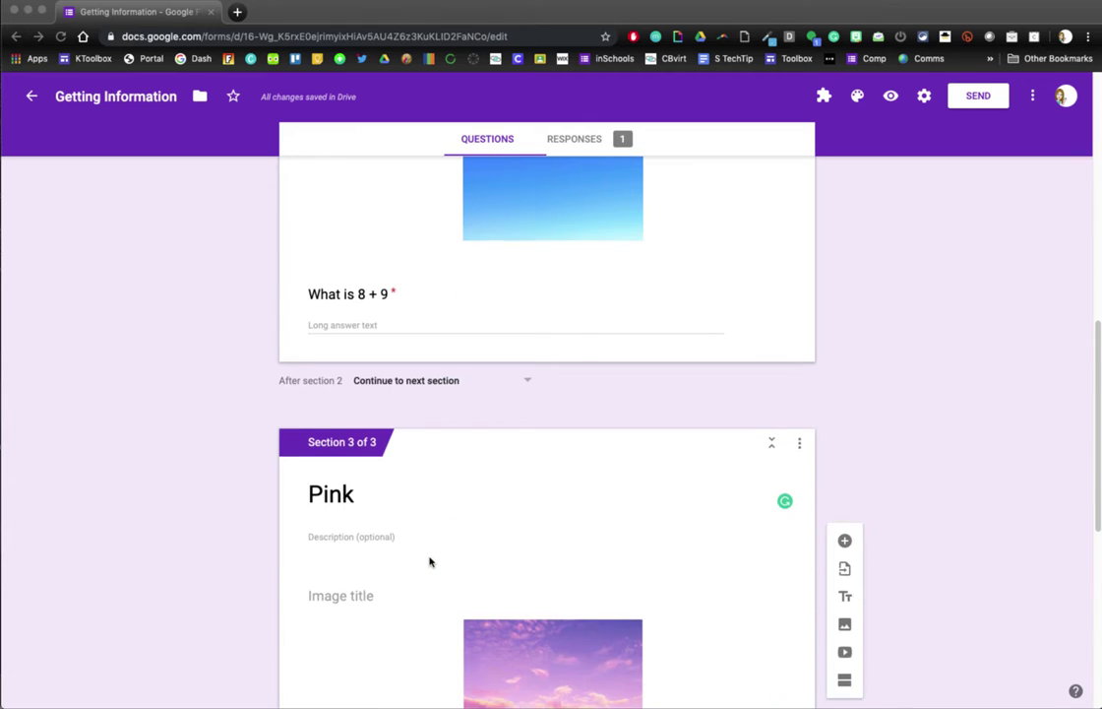
{"action": "left_click", "coordinate": [505, 379]}
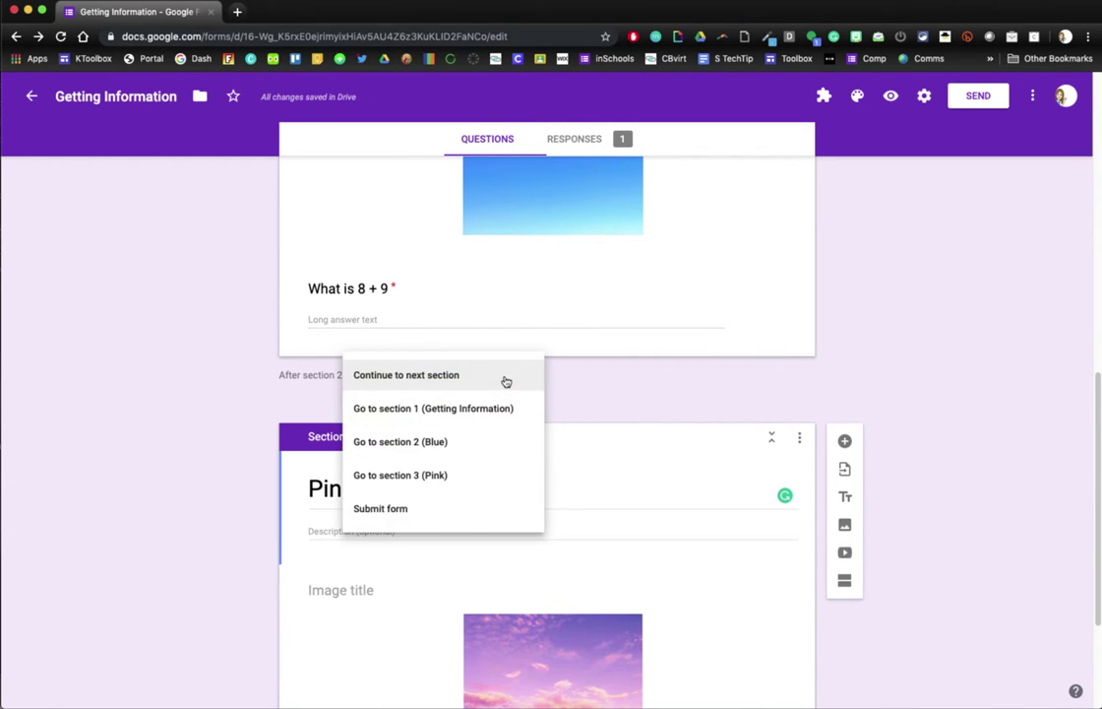
{"action": "left_click", "coordinate": [438, 512]}
{"action": "scroll", "coordinate": [504, 468], "scroll_direction": "up", "scroll_amount": 8}
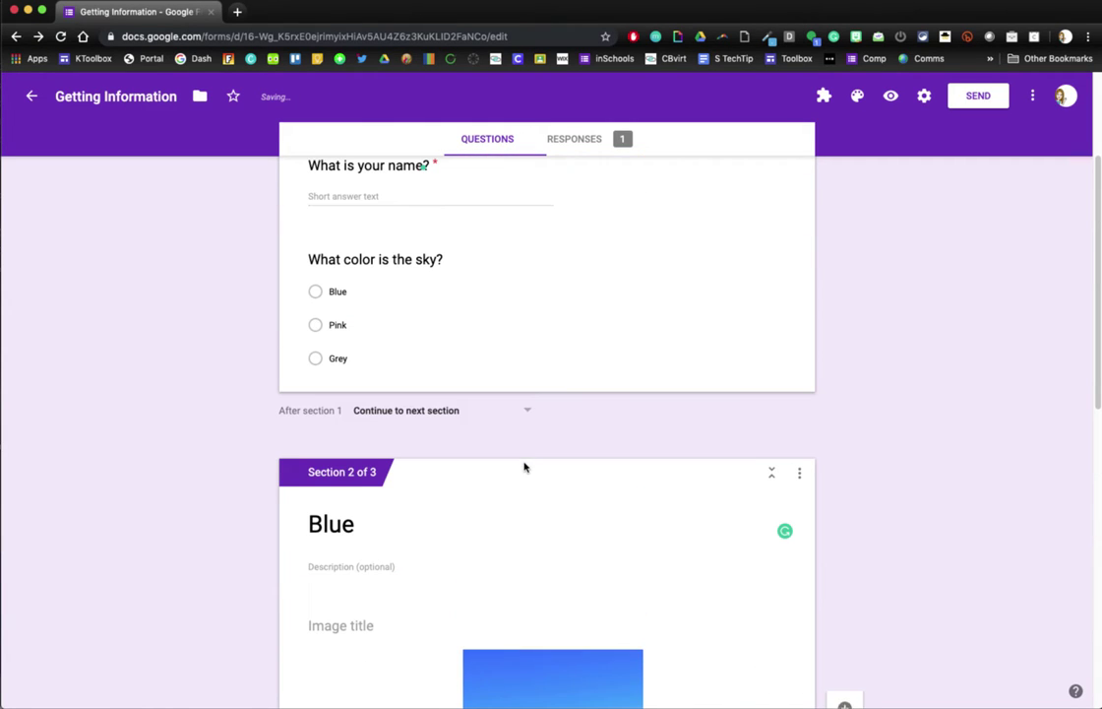
{"action": "scroll", "coordinate": [424, 556], "scroll_direction": "down", "scroll_amount": 3}
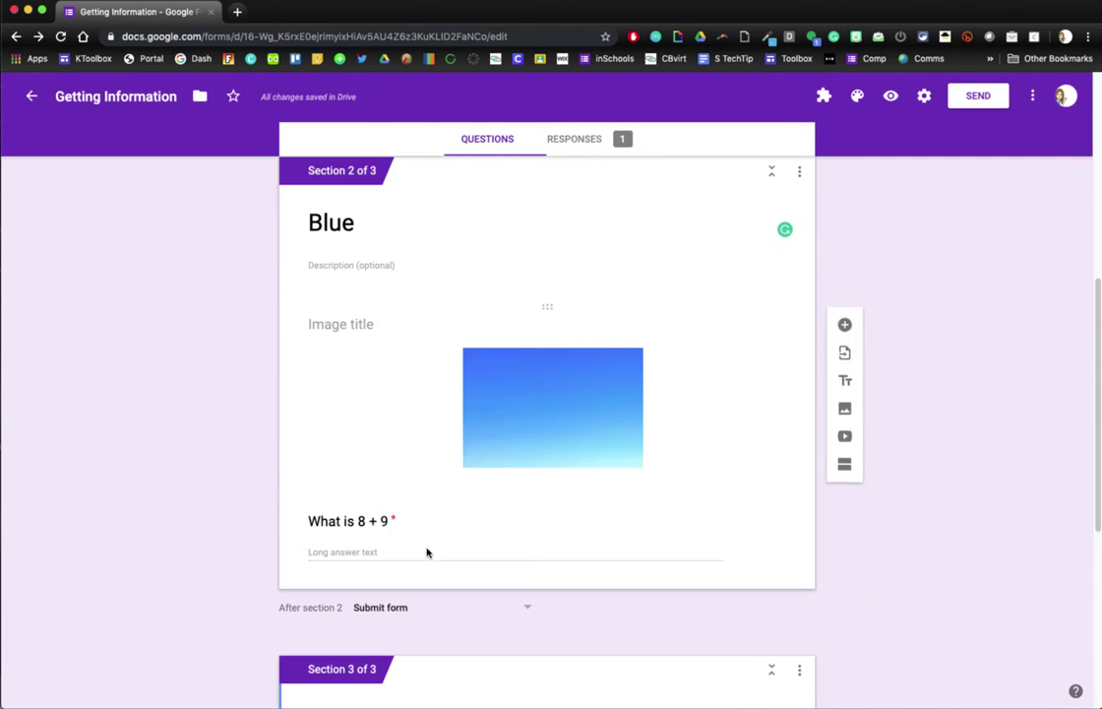
{"action": "scroll", "coordinate": [453, 531], "scroll_direction": "down", "scroll_amount": 5}
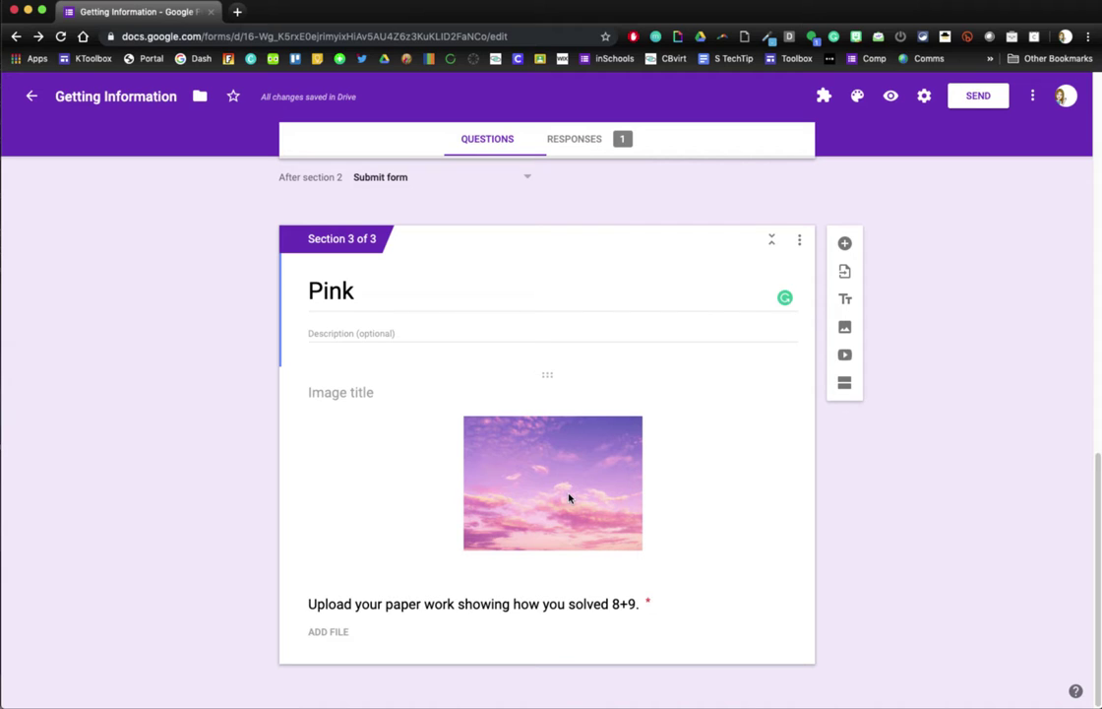
{"action": "scroll", "coordinate": [712, 259], "scroll_direction": "up", "scroll_amount": 1}
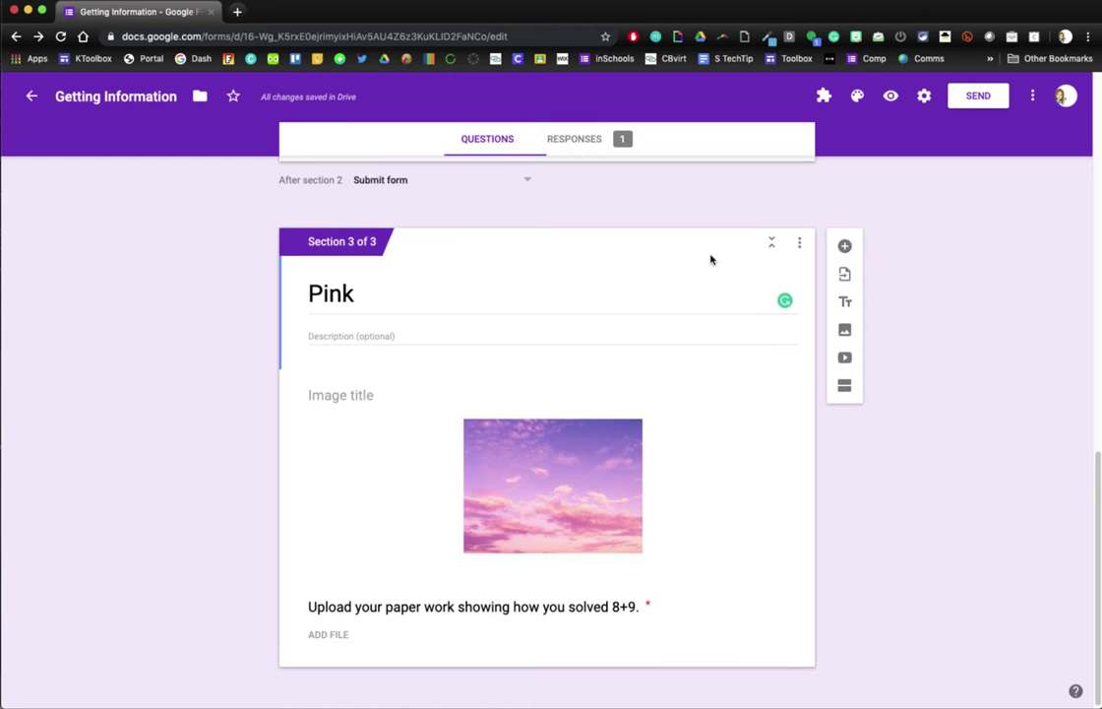
{"action": "scroll", "coordinate": [711, 258], "scroll_direction": "up", "scroll_amount": 5}
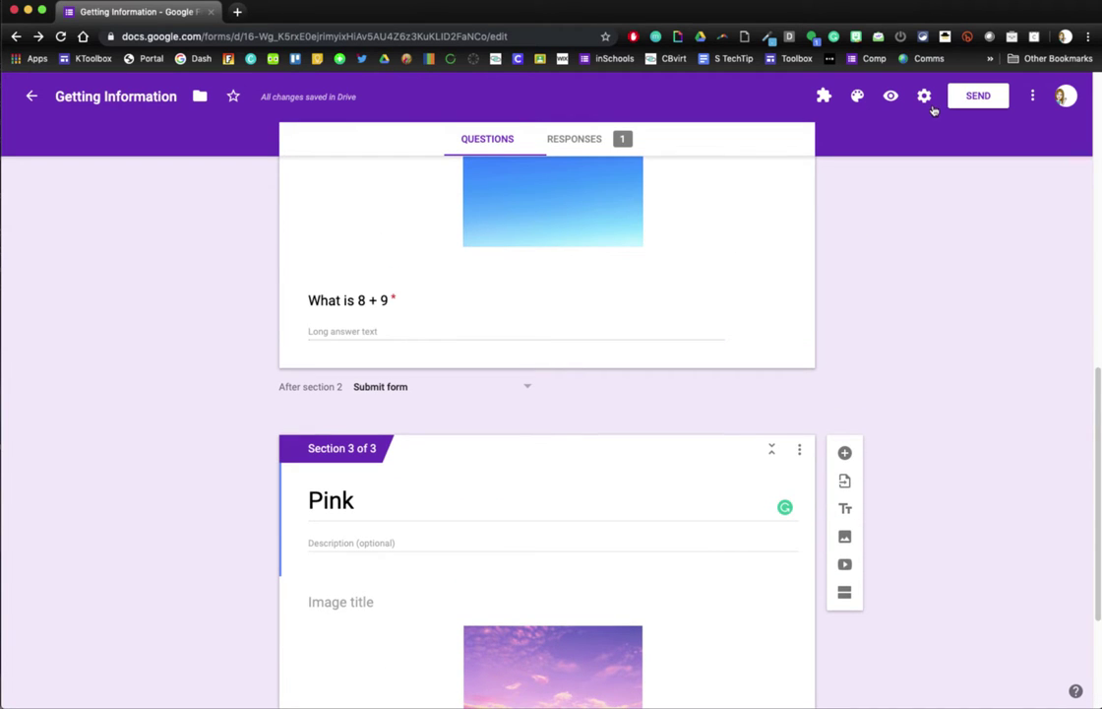
In the form settings, turn on collecting email addresses and remove the restriction to users in the school district and trusted domains.
{"action": "left_click", "coordinate": [925, 96]}
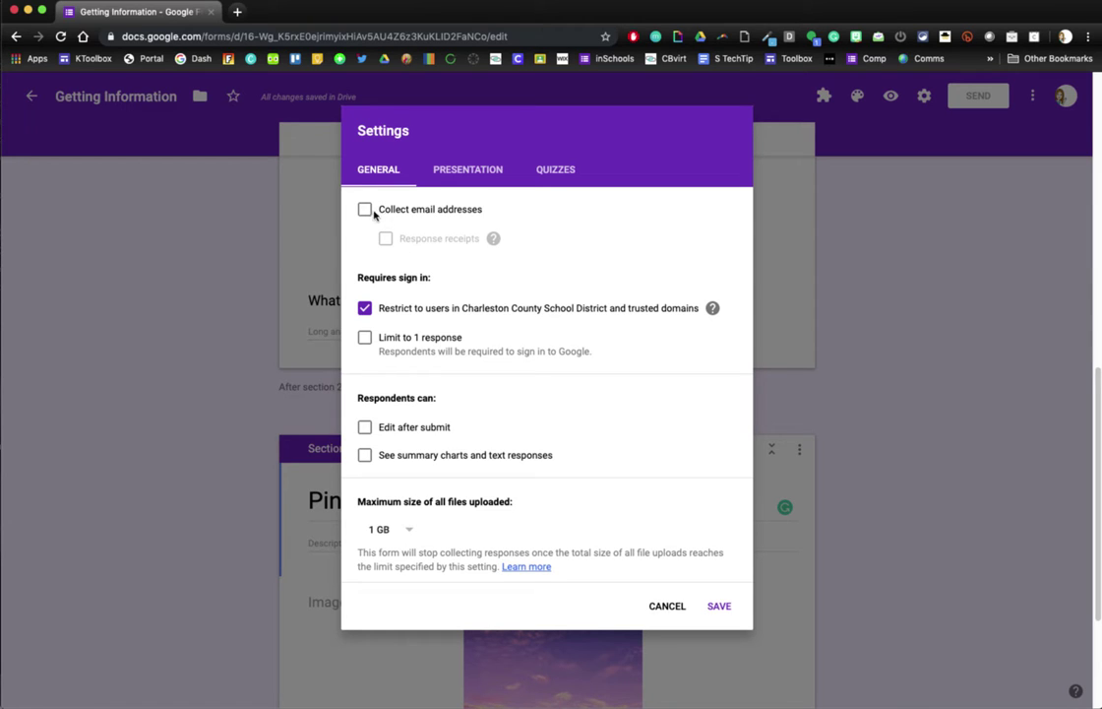
{"action": "left_click", "coordinate": [365, 209]}
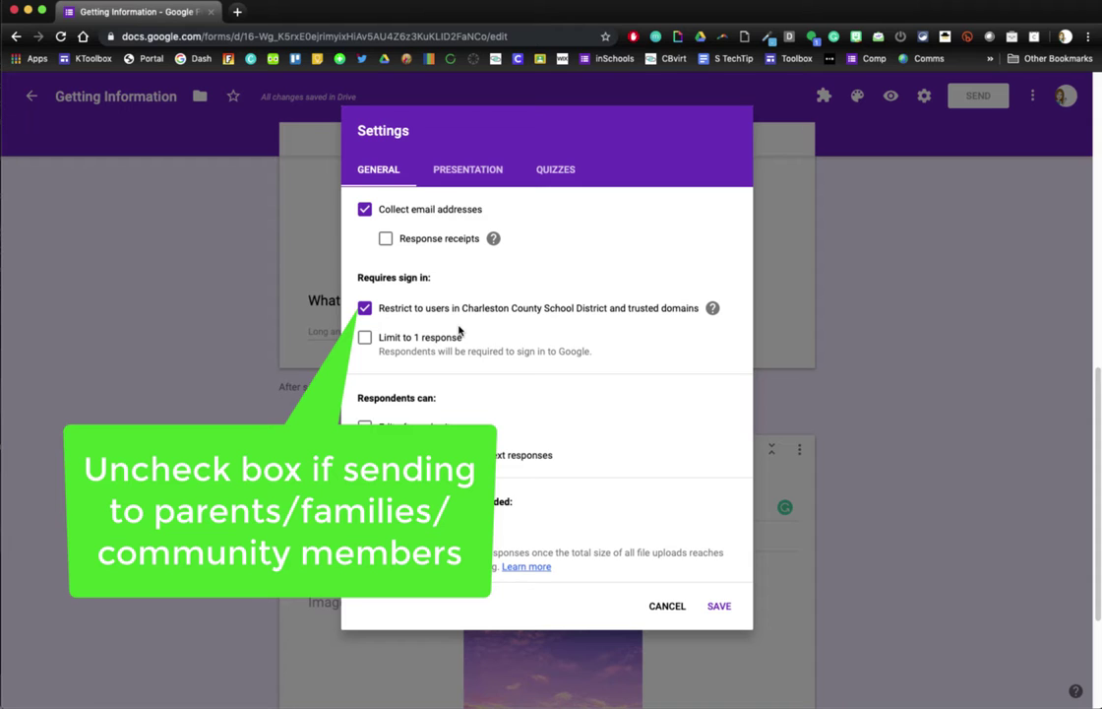
{"action": "left_click", "coordinate": [365, 309]}
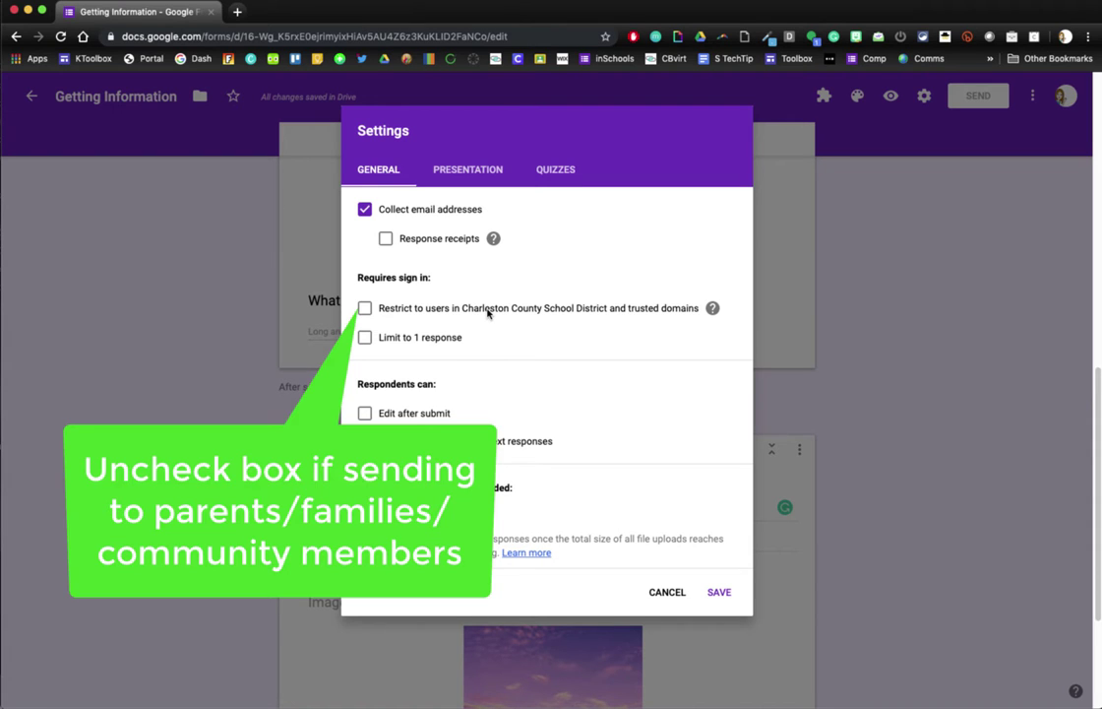
Try limiting the form to 1 response, look at the presentation options, and remove the limit again.
{"action": "left_click", "coordinate": [366, 338]}
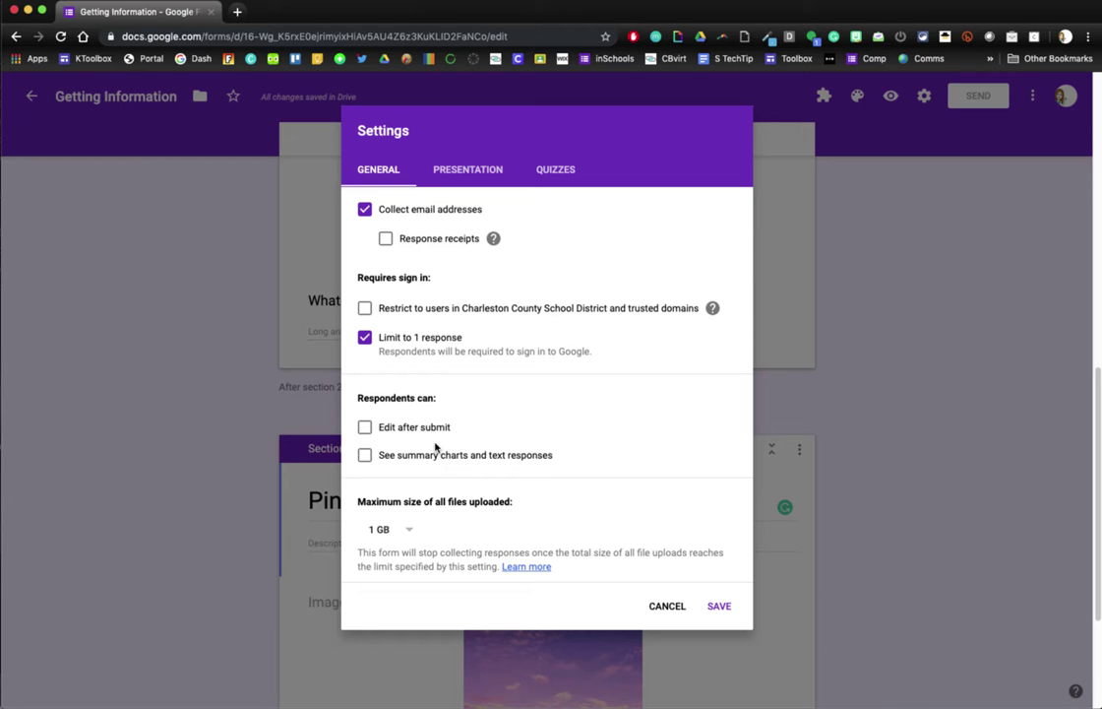
{"action": "left_click", "coordinate": [468, 171]}
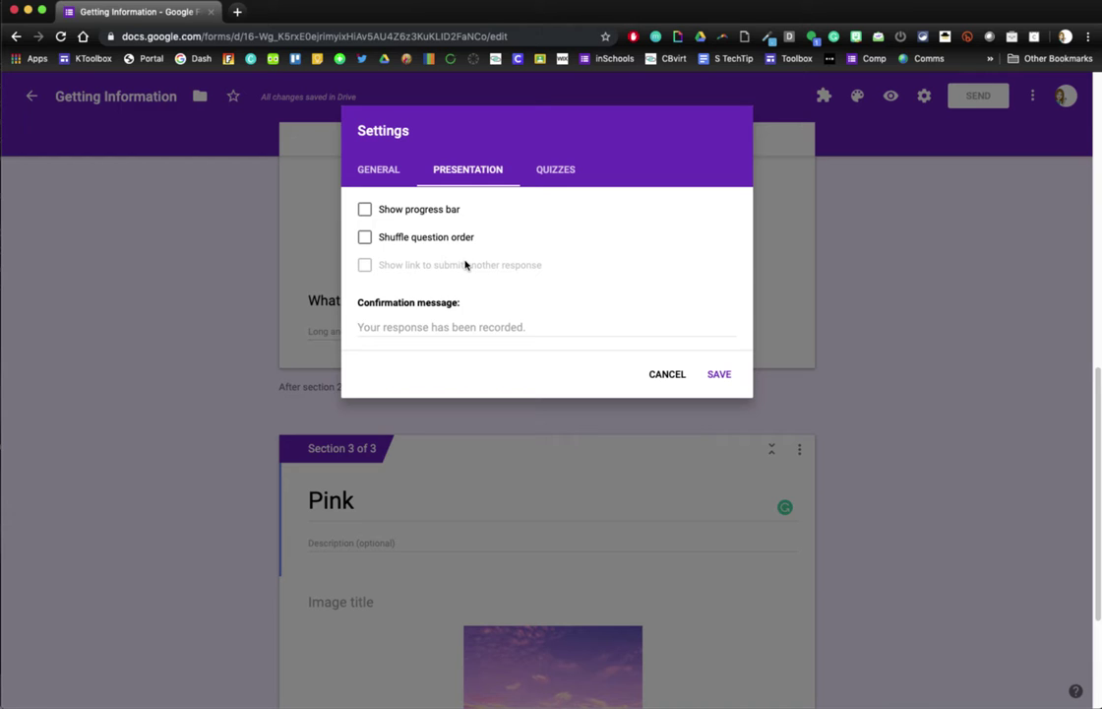
{"action": "left_click", "coordinate": [380, 175]}
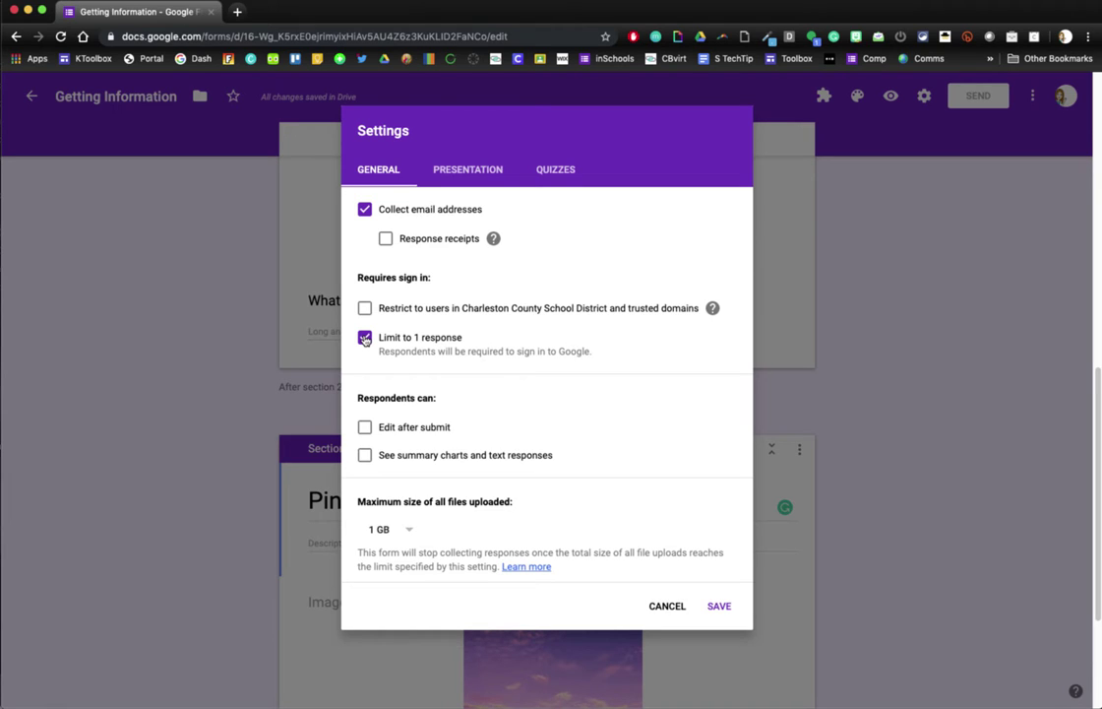
{"action": "left_click", "coordinate": [364, 338]}
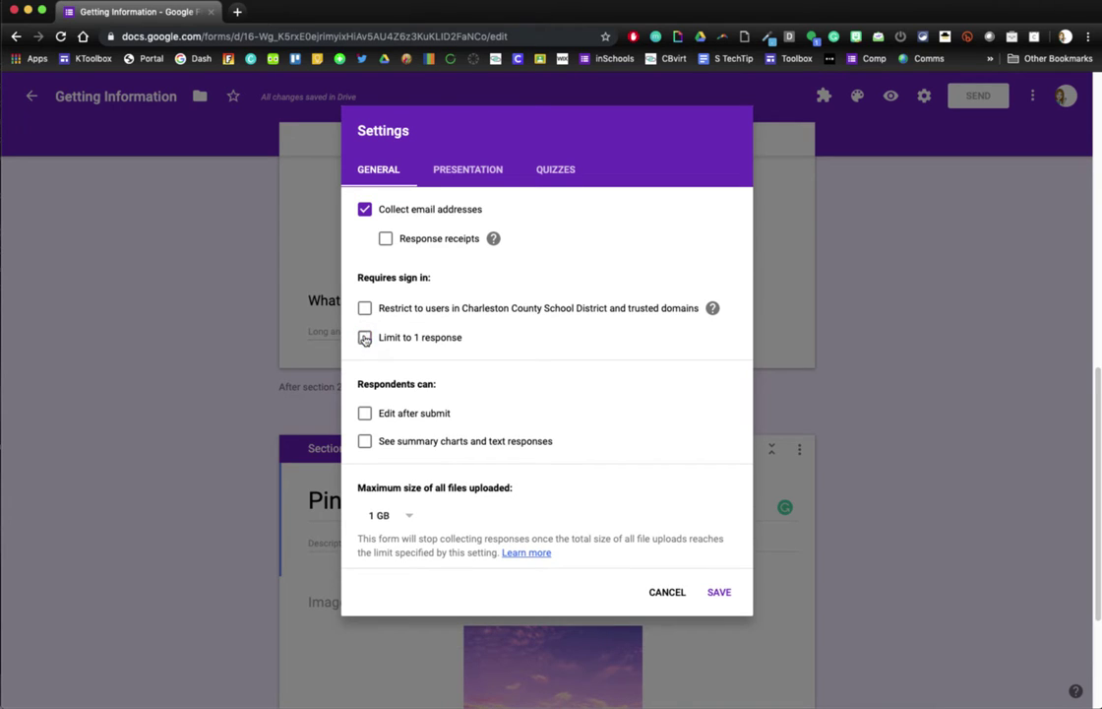
Try the option showing a link to submit another response, turn it off again, and open the confirmation message for editing.
{"action": "left_click", "coordinate": [454, 172]}
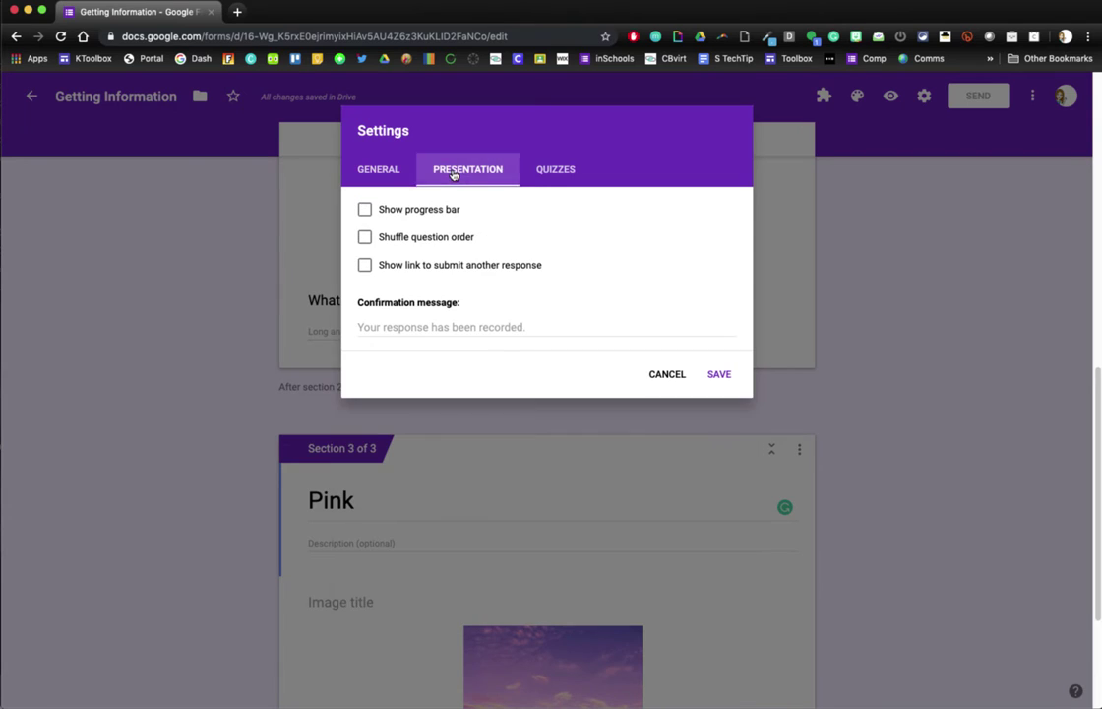
{"action": "left_click", "coordinate": [365, 266]}
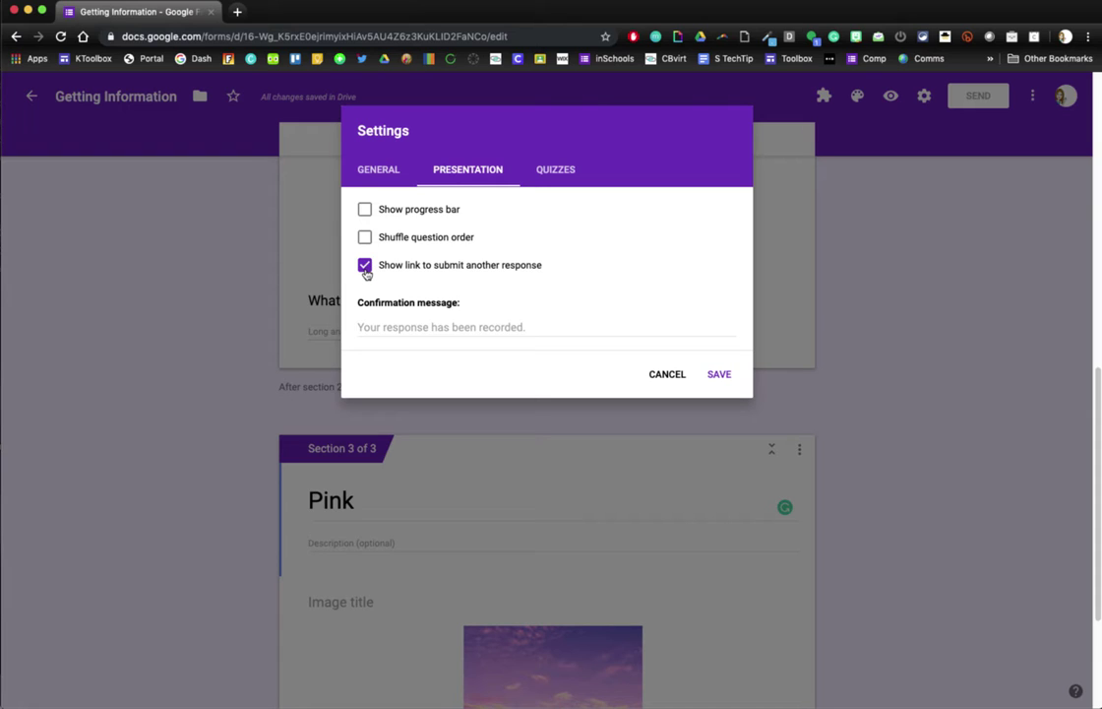
{"action": "left_click", "coordinate": [366, 268]}
{"action": "left_click", "coordinate": [418, 325]}
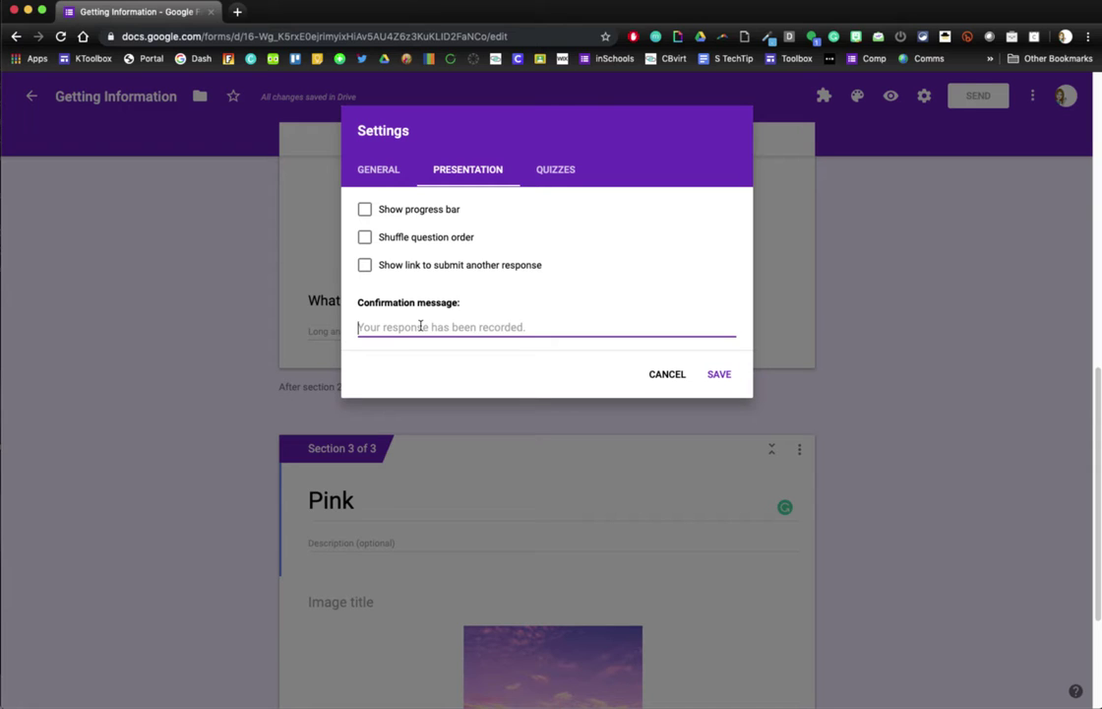
Make the form a quiz with locked mode on Chromebooks turned on, and save the settings.
{"action": "left_click", "coordinate": [558, 170]}
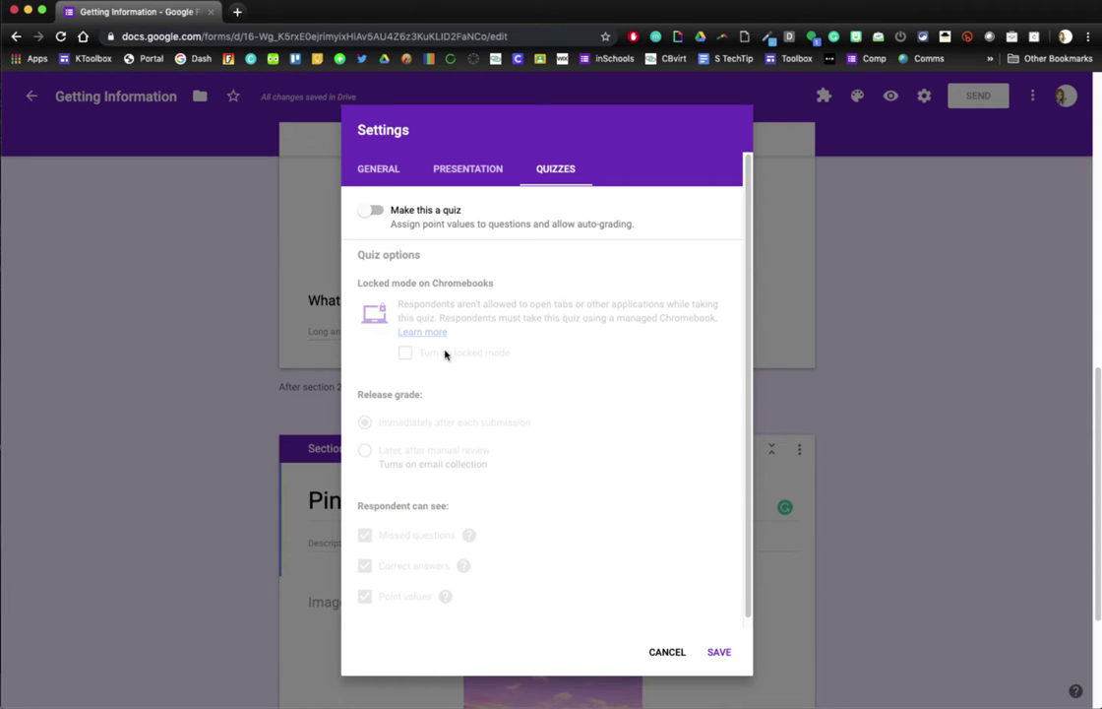
{"action": "left_click", "coordinate": [373, 210]}
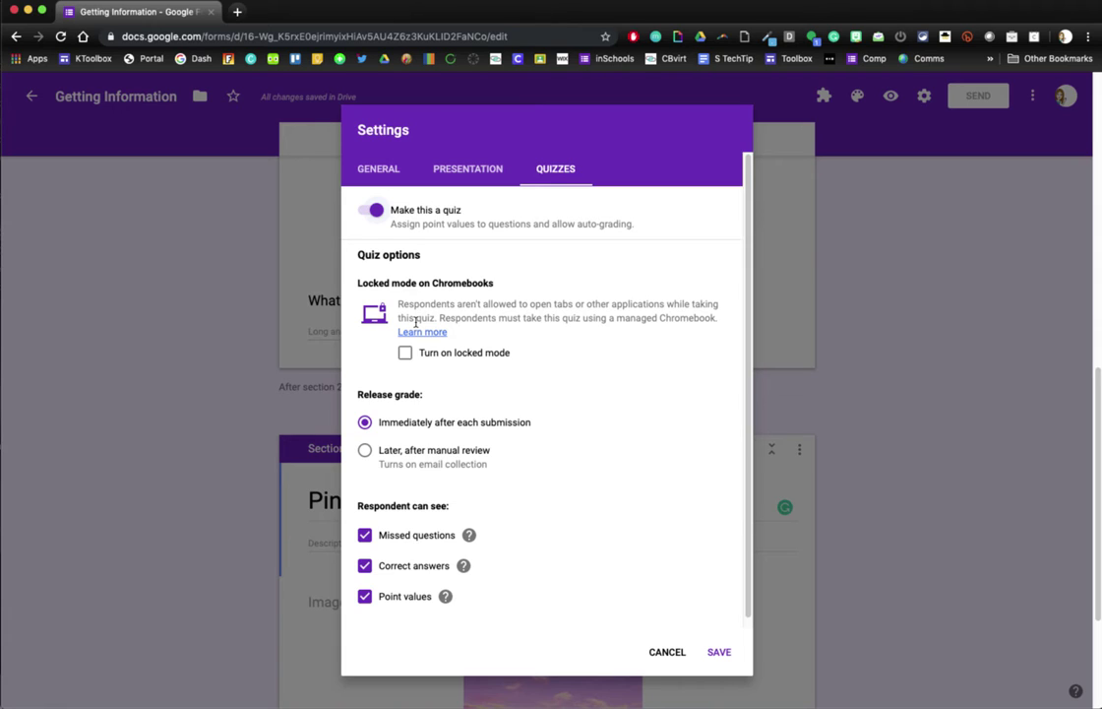
{"action": "left_click", "coordinate": [404, 353]}
{"action": "left_click", "coordinate": [716, 652]}
{"action": "scroll", "coordinate": [458, 507], "scroll_direction": "up", "scroll_amount": 4}
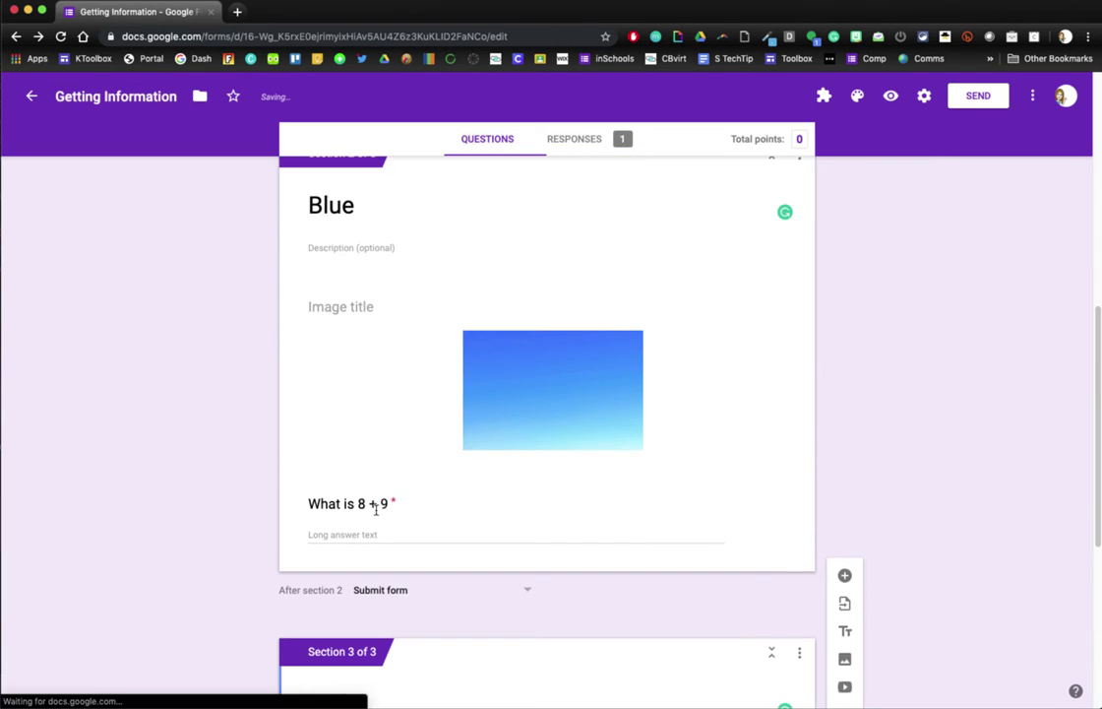
In the answer key for "What color is the sky?", assign 1 point and mark Pink as the correct answer, then return to the question.
{"action": "scroll", "coordinate": [376, 511], "scroll_direction": "up", "scroll_amount": 5}
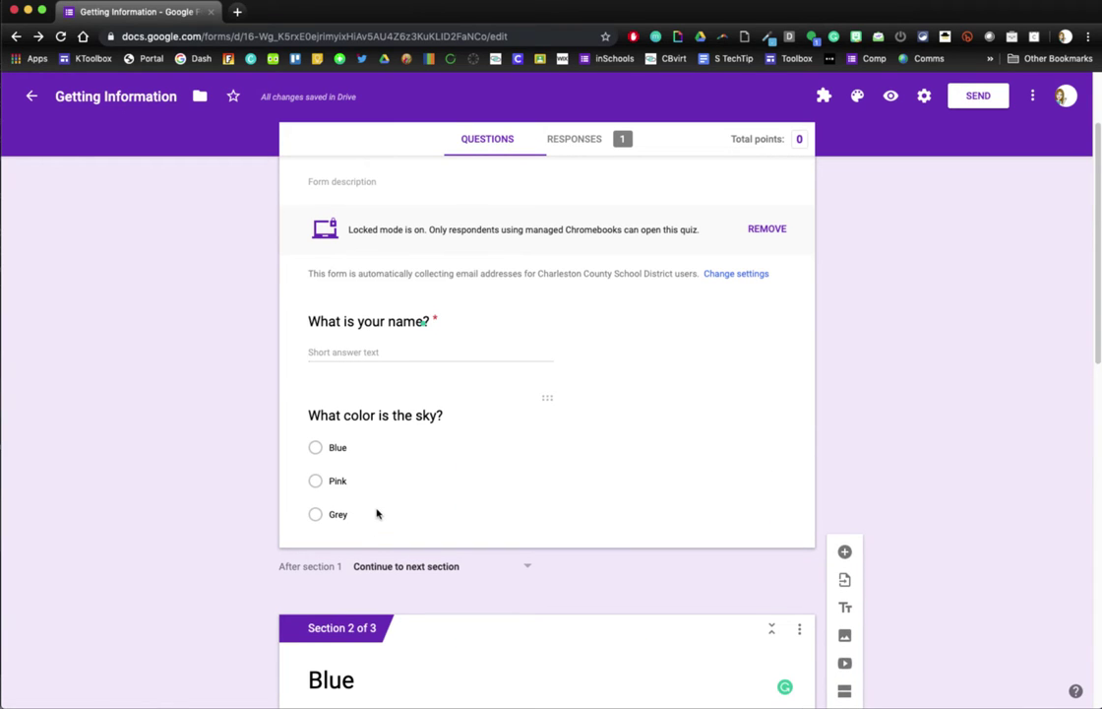
{"action": "left_click", "coordinate": [422, 414]}
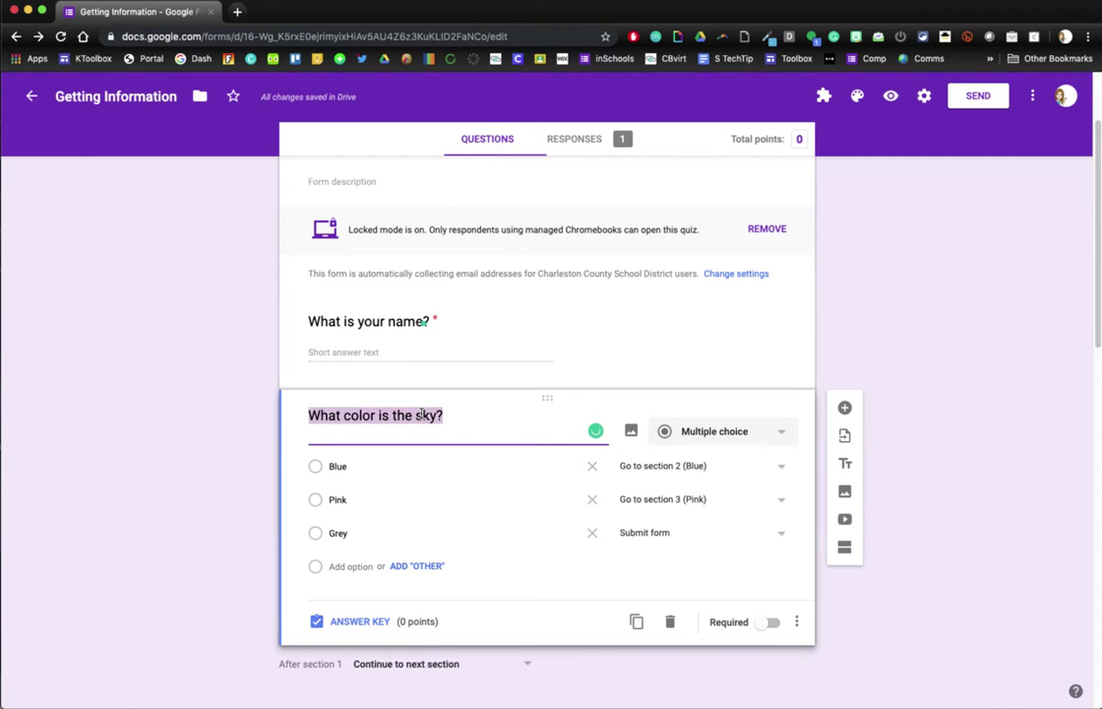
{"action": "scroll", "coordinate": [437, 530], "scroll_direction": "down", "scroll_amount": 1}
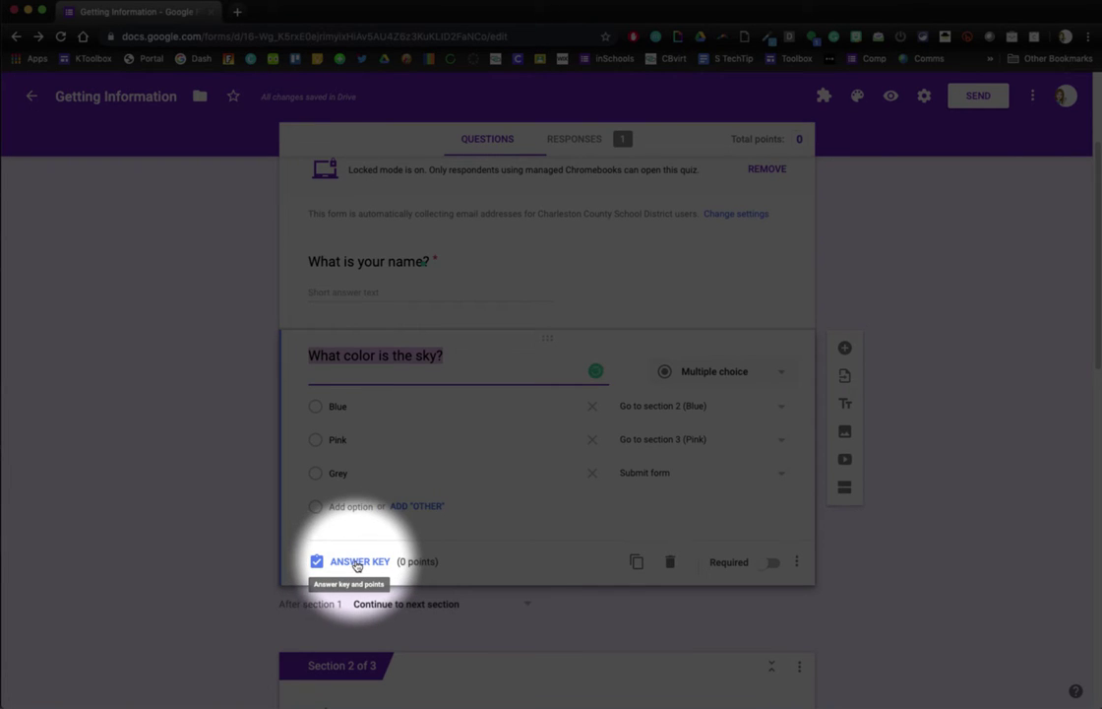
{"action": "left_click", "coordinate": [370, 563]}
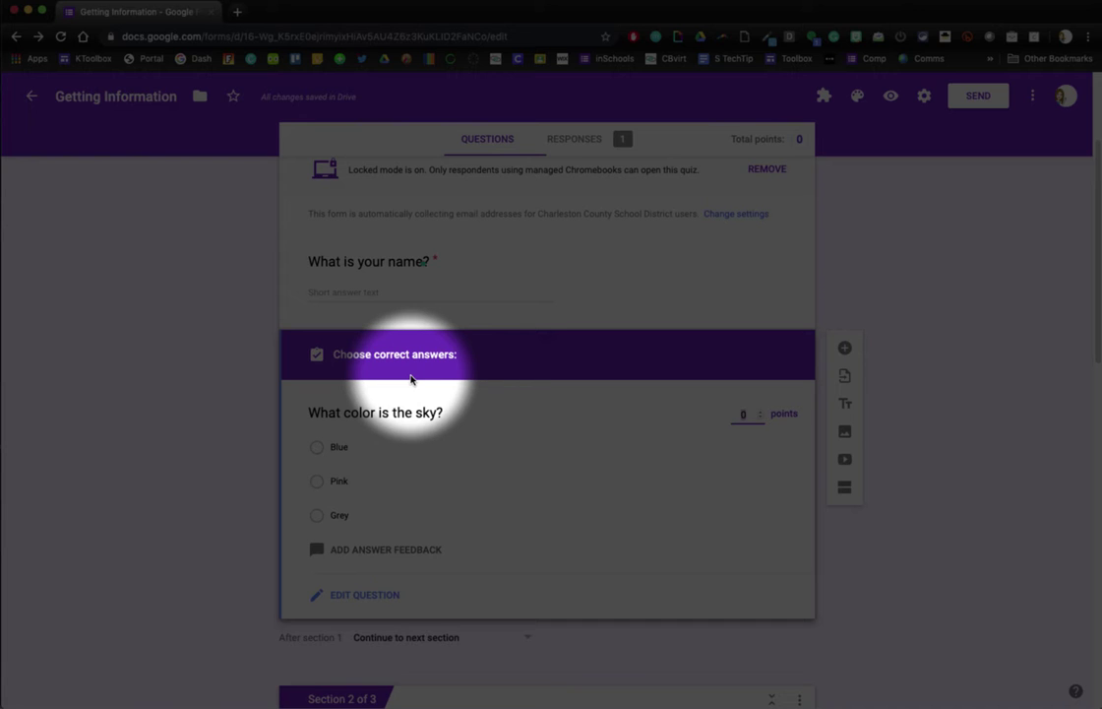
{"action": "left_click", "coordinate": [761, 411]}
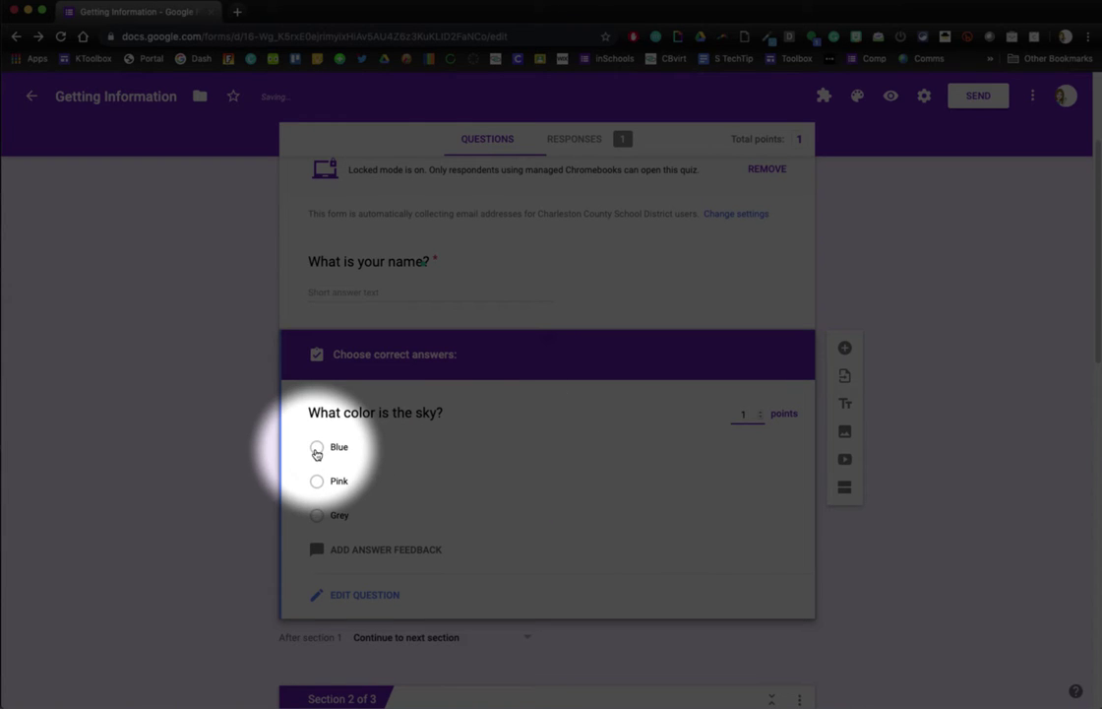
{"action": "left_click", "coordinate": [318, 485]}
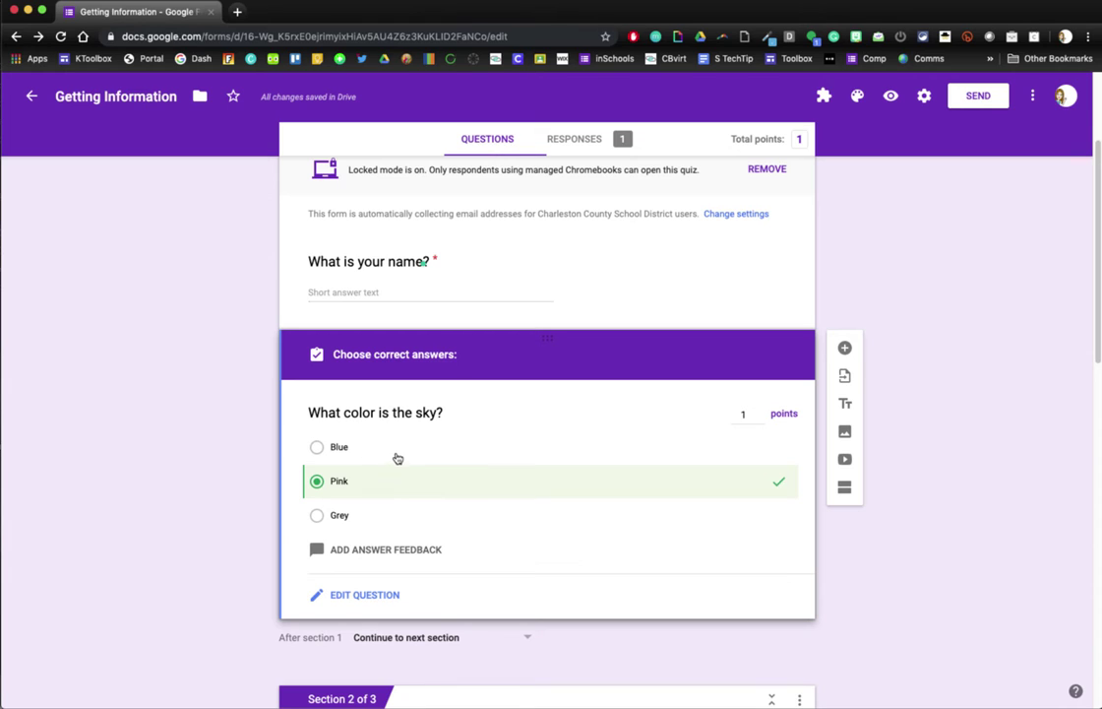
{"action": "left_click", "coordinate": [364, 596]}
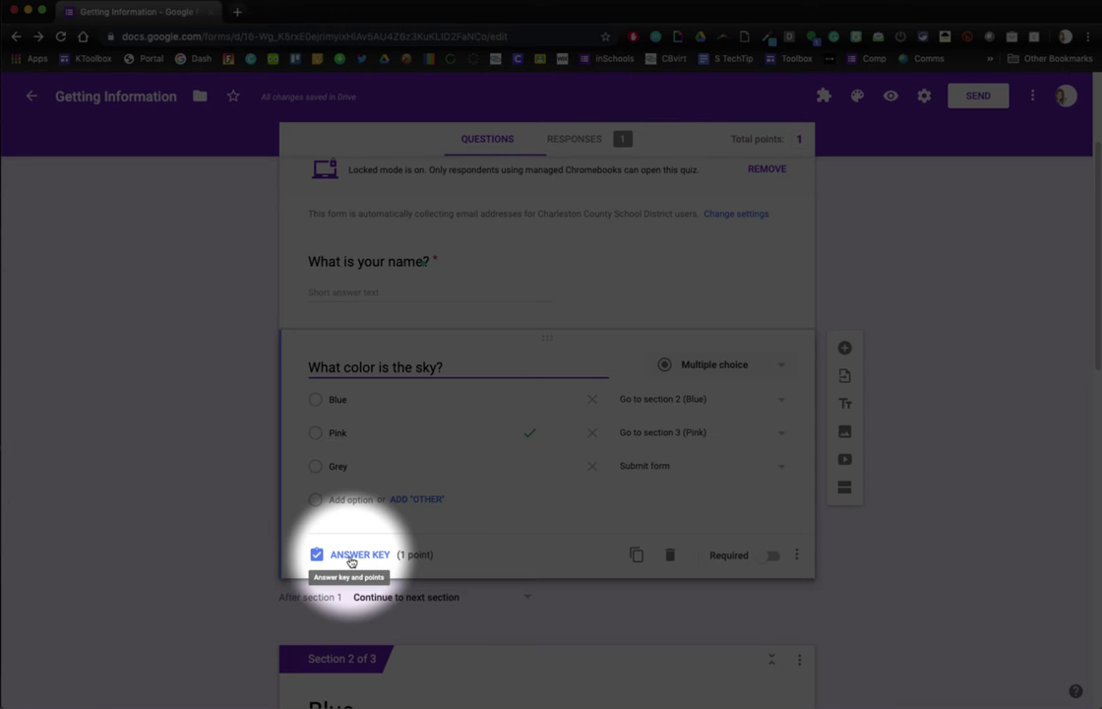
Reopen the sky question's answer key, look at the feedback options for incorrect and correct answers, and close them without saving.
{"action": "left_click", "coordinate": [352, 558]}
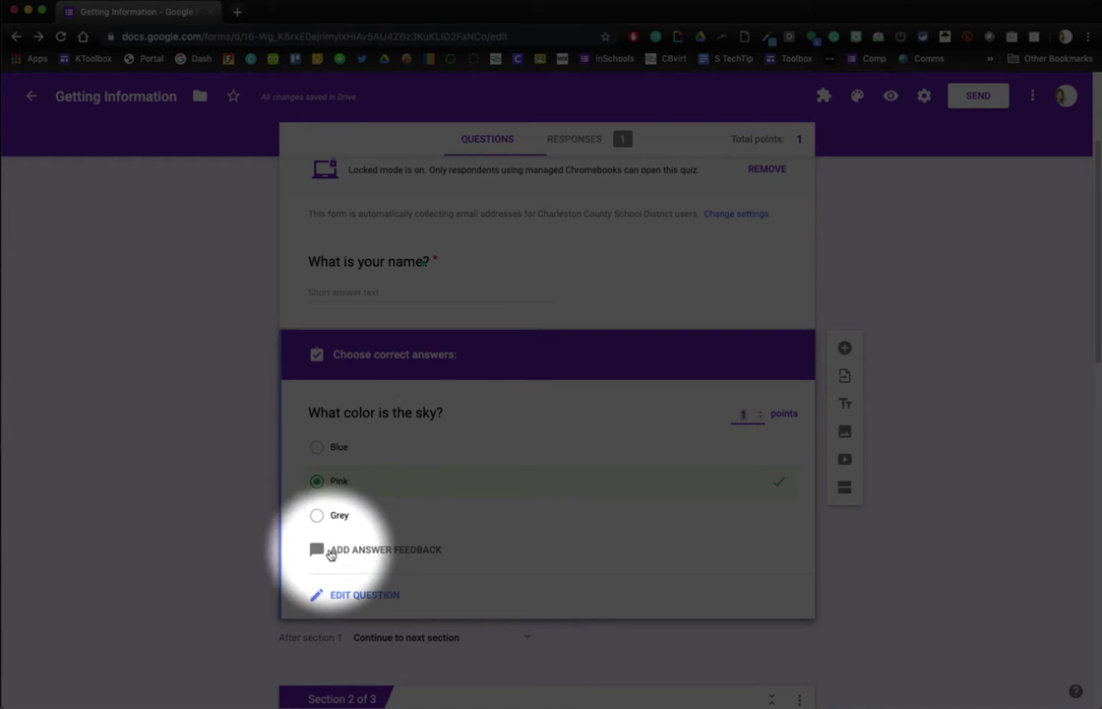
{"action": "left_click", "coordinate": [388, 553]}
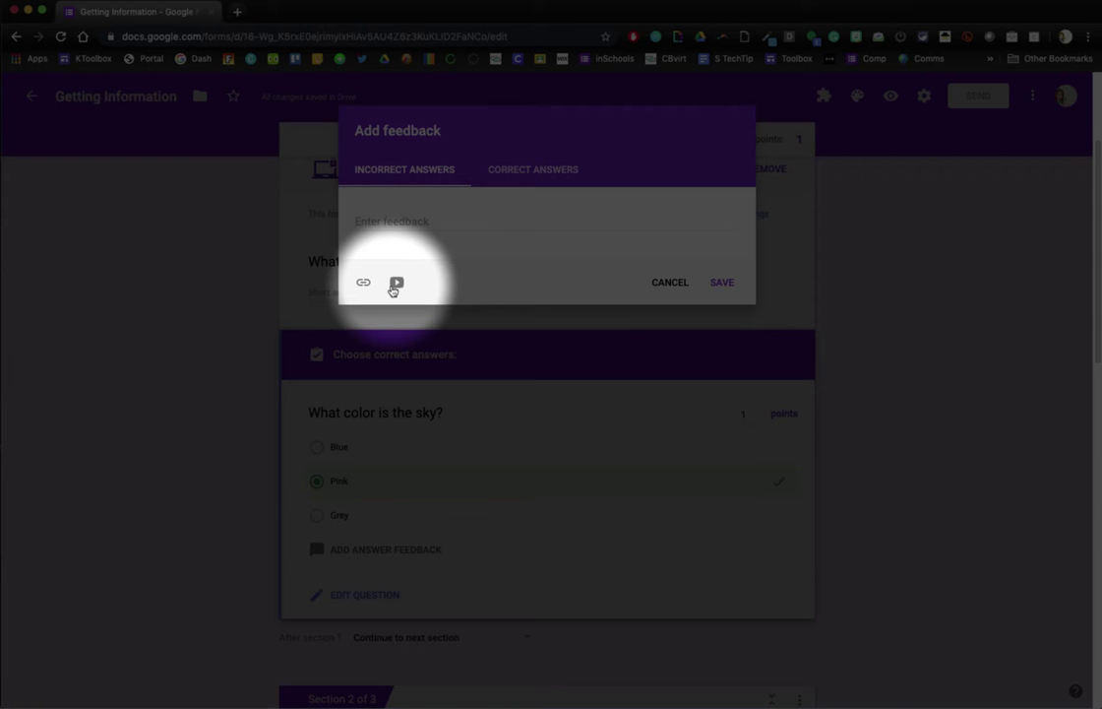
{"action": "left_click", "coordinate": [517, 177]}
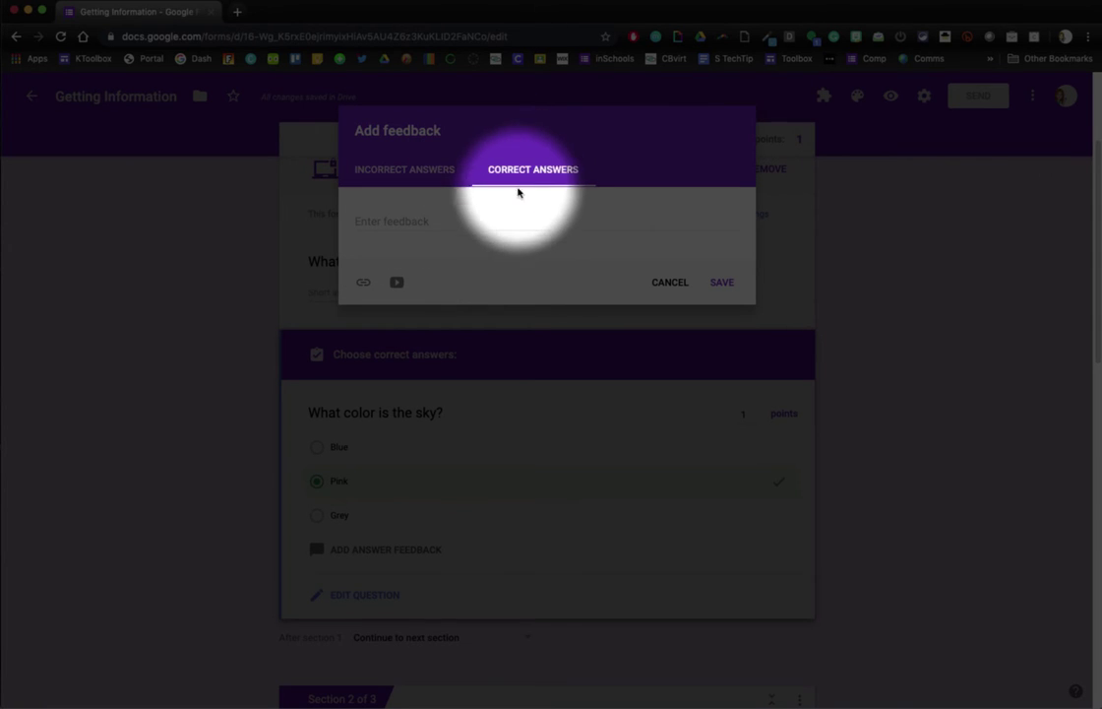
{"action": "left_click", "coordinate": [677, 284]}
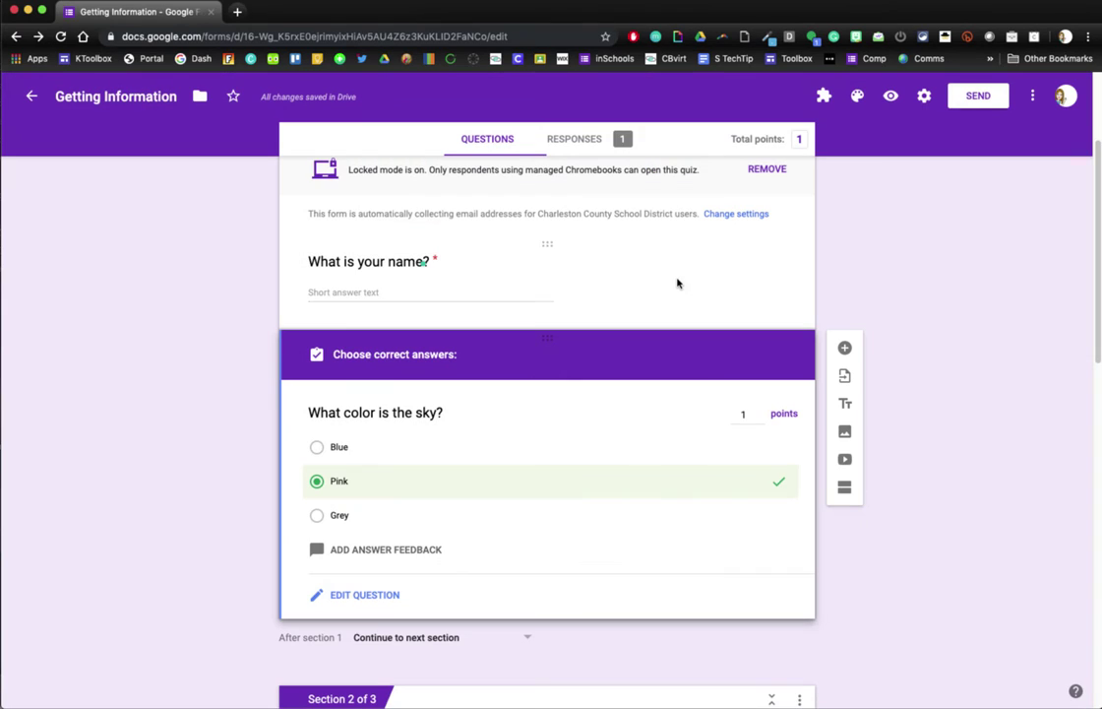
Get the form's shareable link from the send options, shorten the URL, and copy it.
{"action": "scroll", "coordinate": [390, 477], "scroll_direction": "up", "scroll_amount": 3}
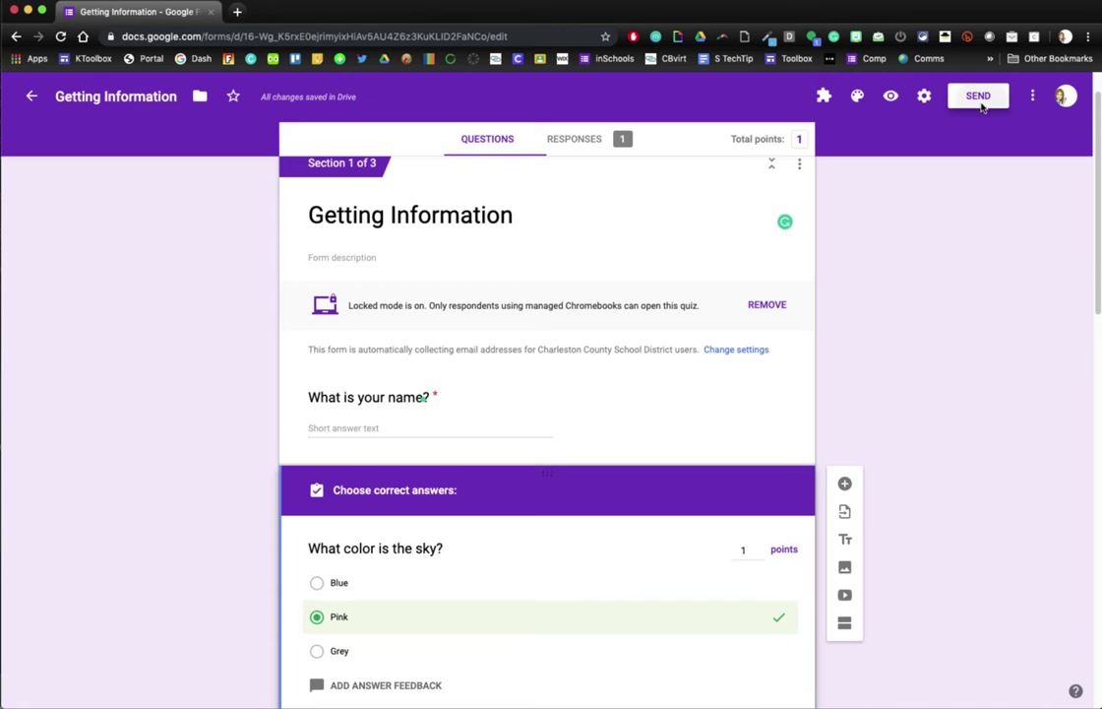
{"action": "left_click", "coordinate": [978, 98]}
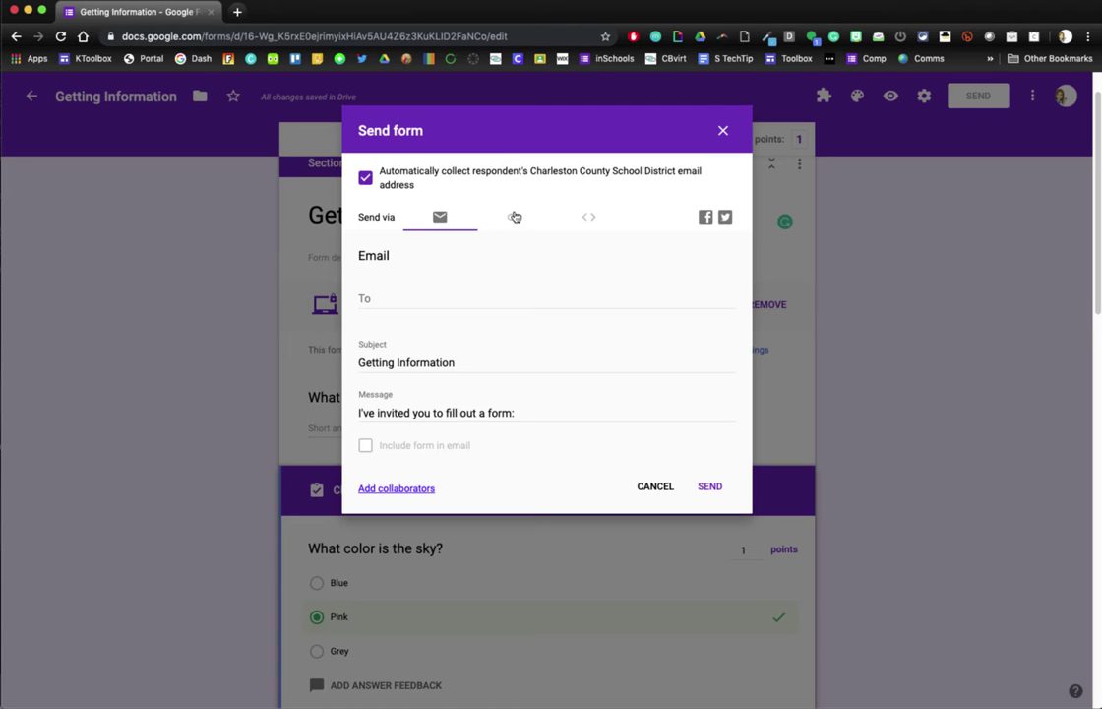
{"action": "left_click", "coordinate": [515, 219]}
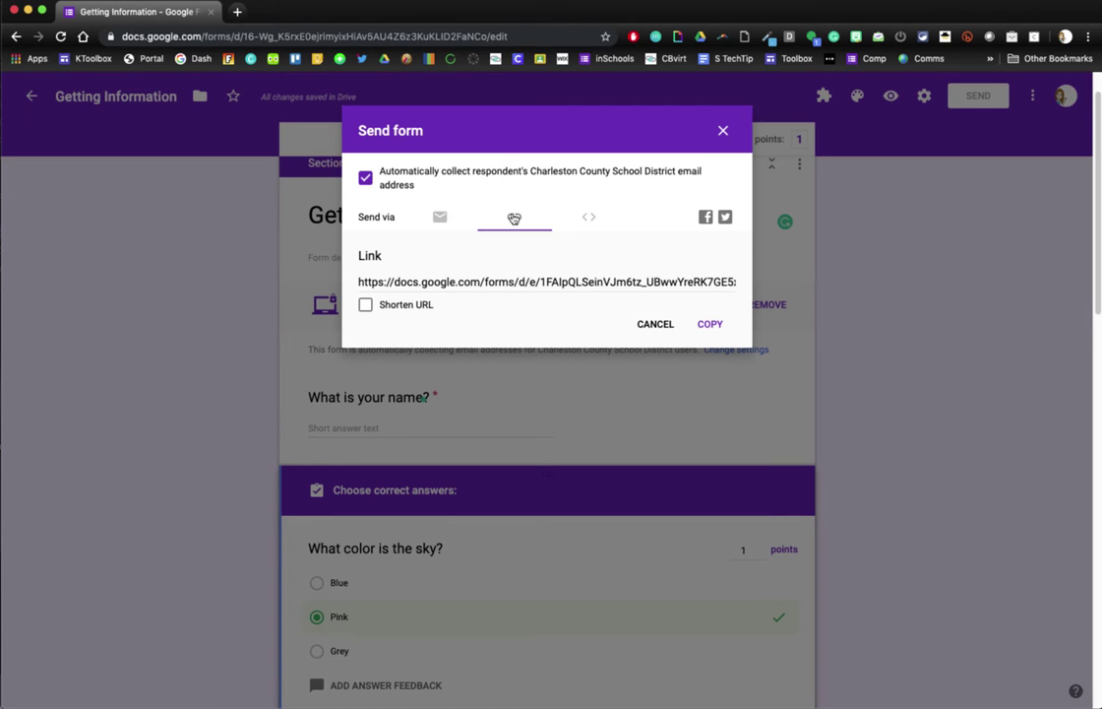
{"action": "left_click", "coordinate": [365, 307]}
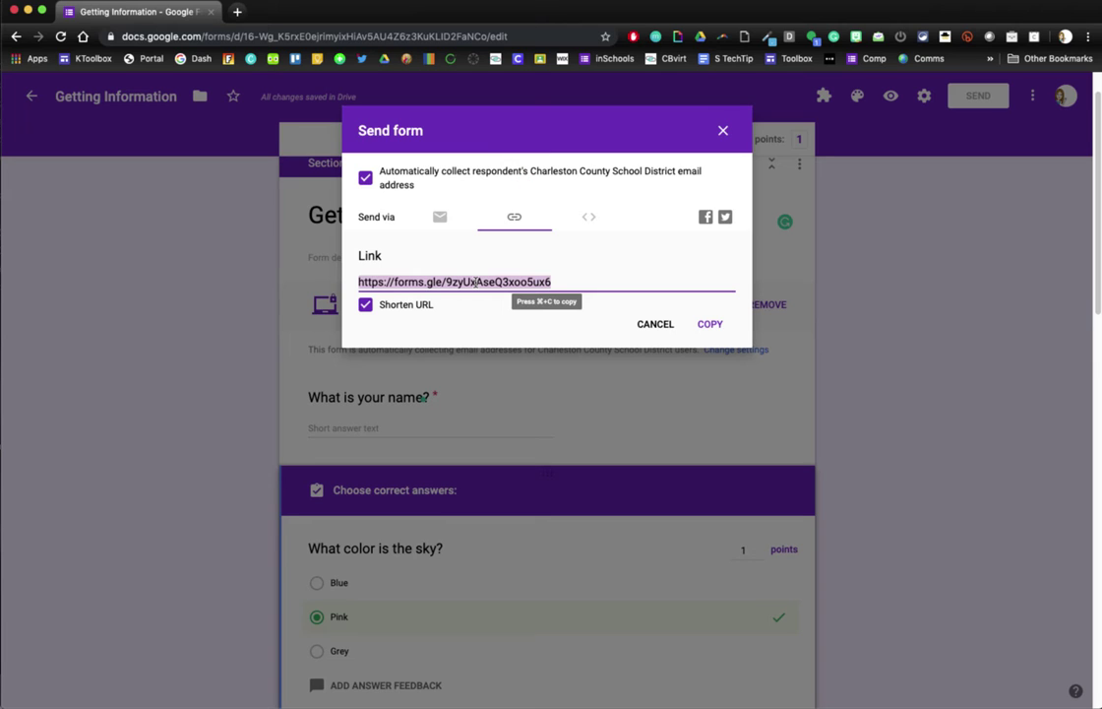
{"action": "right_click", "coordinate": [473, 282]}
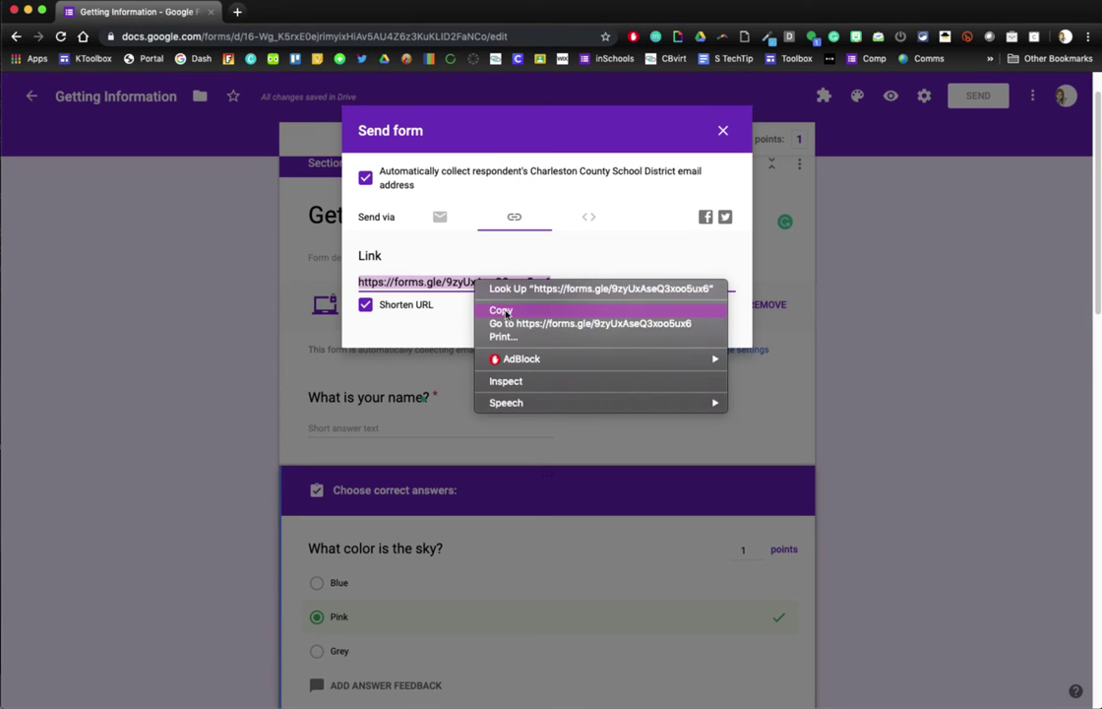
{"action": "left_click", "coordinate": [502, 313]}
Open the copied form link in a new browser tab.
{"action": "left_click", "coordinate": [240, 13]}
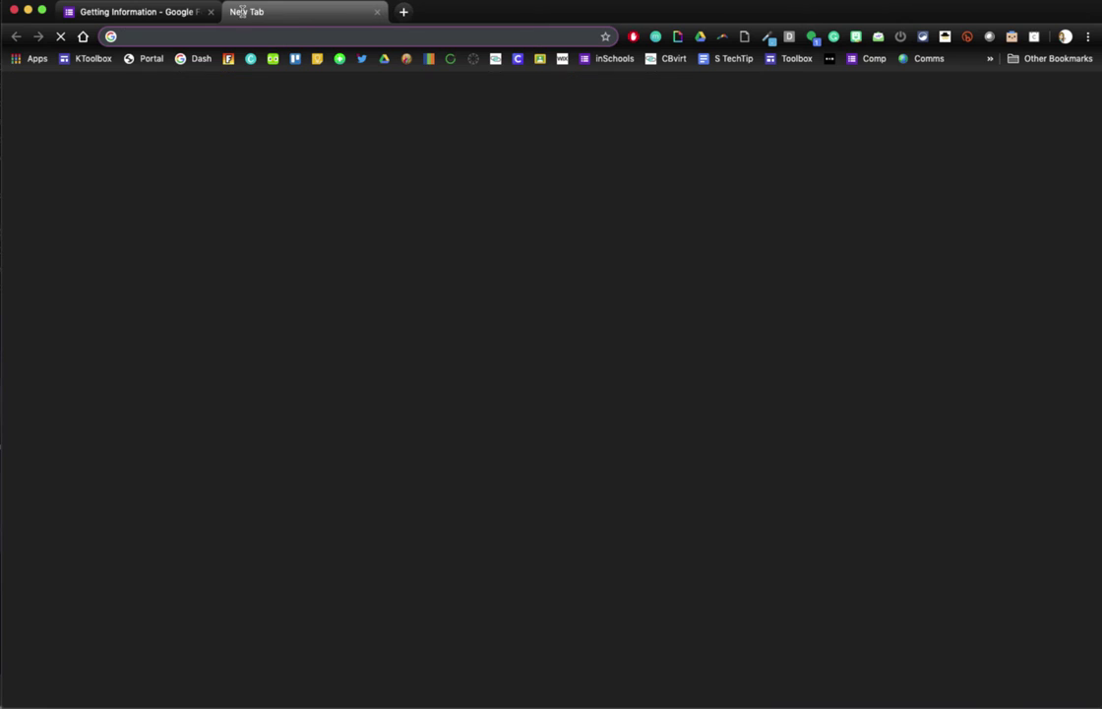
{"action": "right_click", "coordinate": [296, 37]}
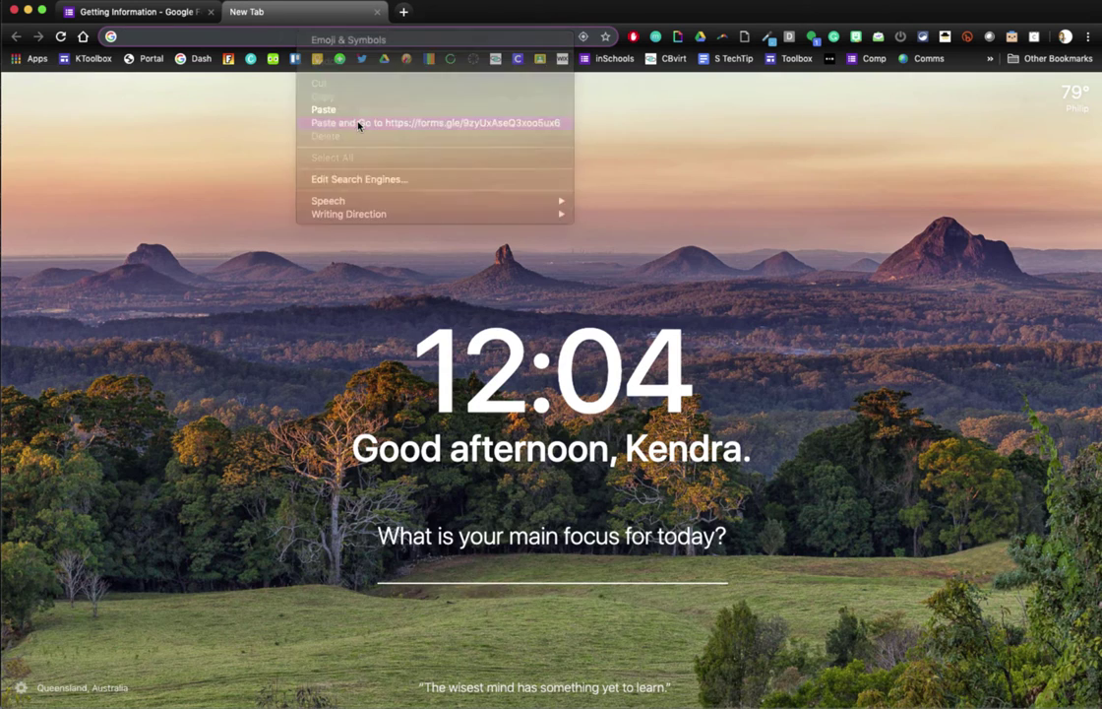
{"action": "left_click", "coordinate": [357, 123]}
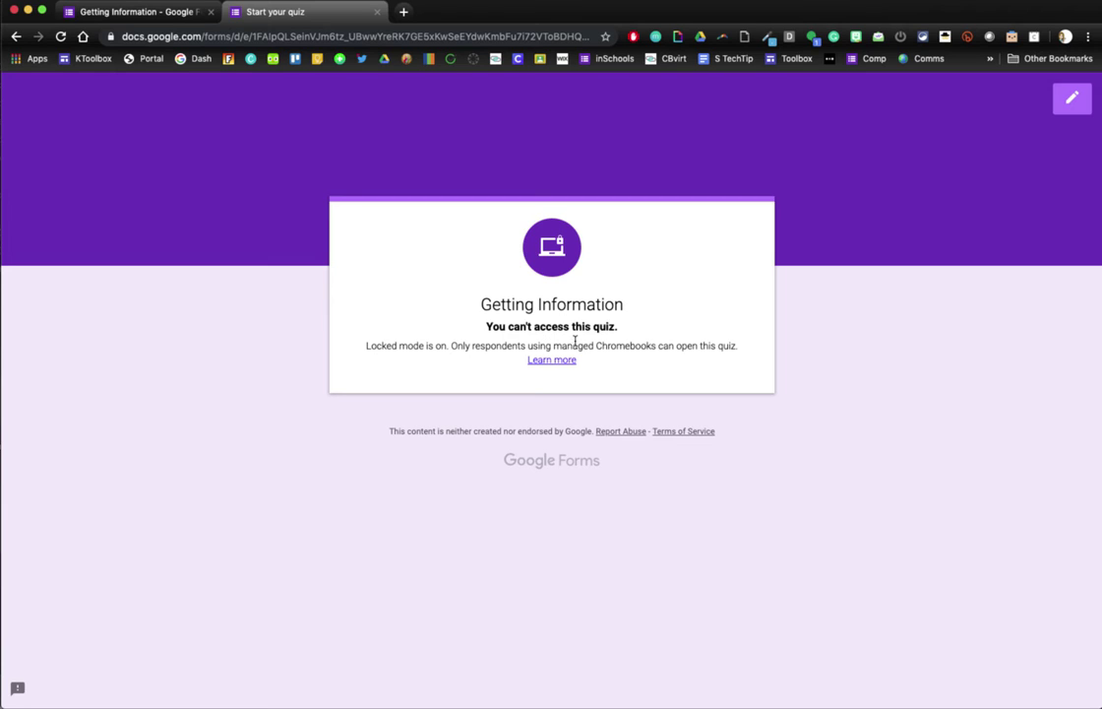
Back in the form editor, close the send options, turn off locked mode in the quiz settings, and save.
{"action": "left_click", "coordinate": [117, 10]}
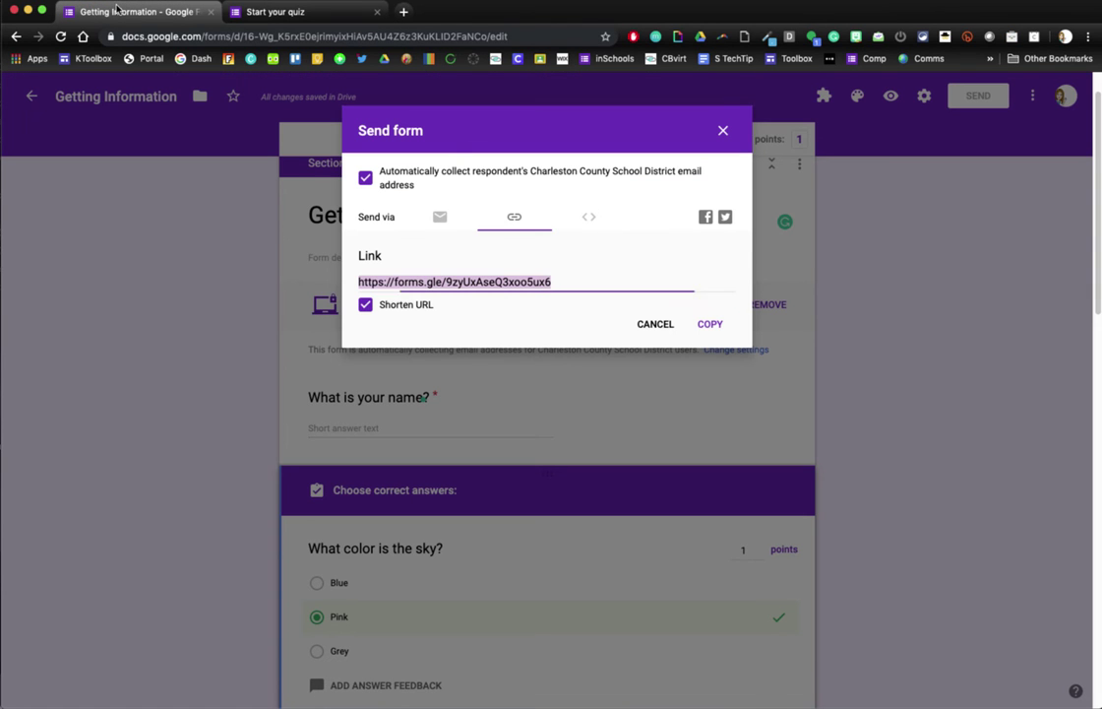
{"action": "left_click", "coordinate": [658, 326]}
{"action": "left_click", "coordinate": [924, 95]}
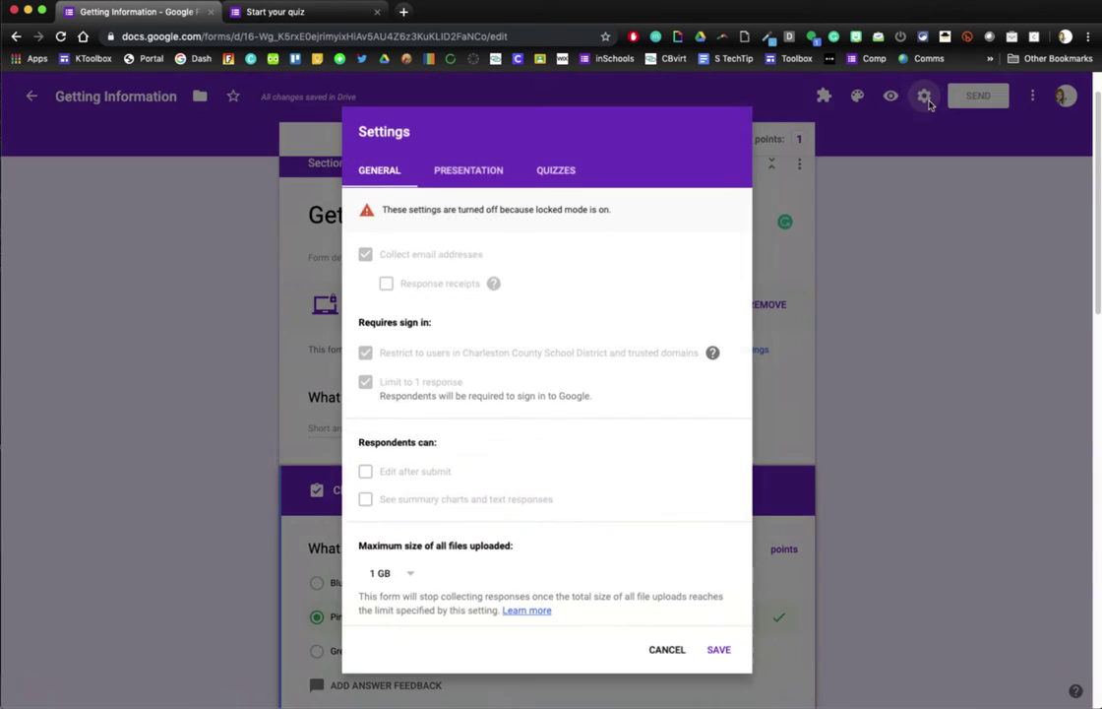
{"action": "left_click", "coordinate": [462, 169]}
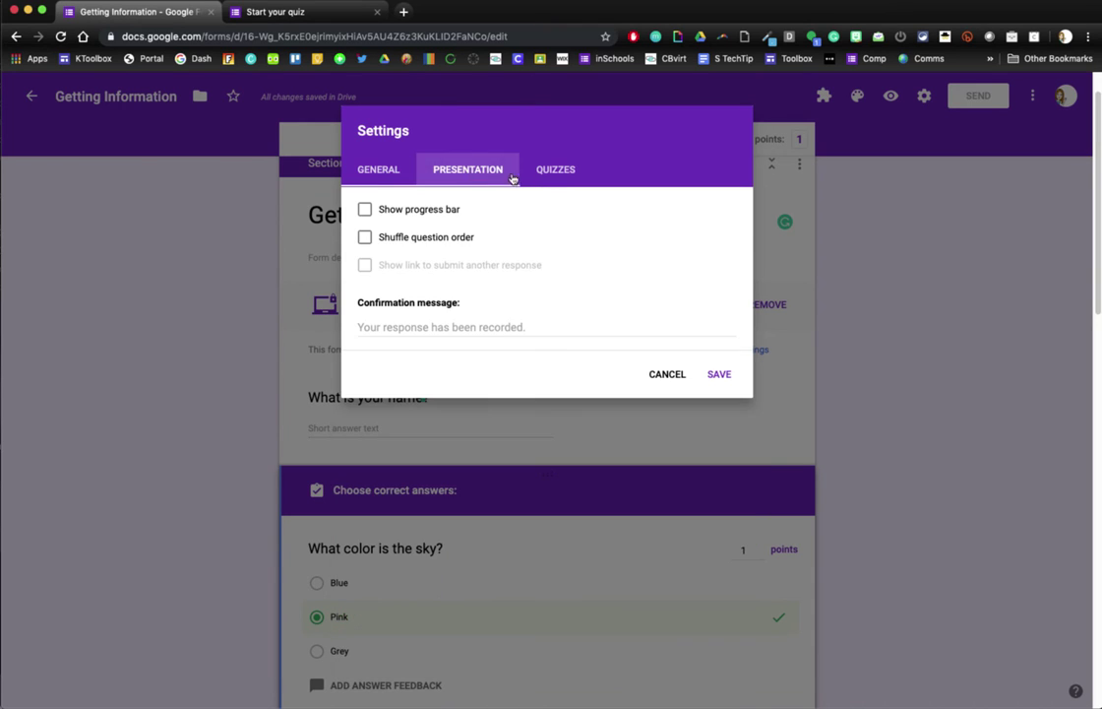
{"action": "left_click", "coordinate": [551, 170]}
{"action": "left_click", "coordinate": [405, 352]}
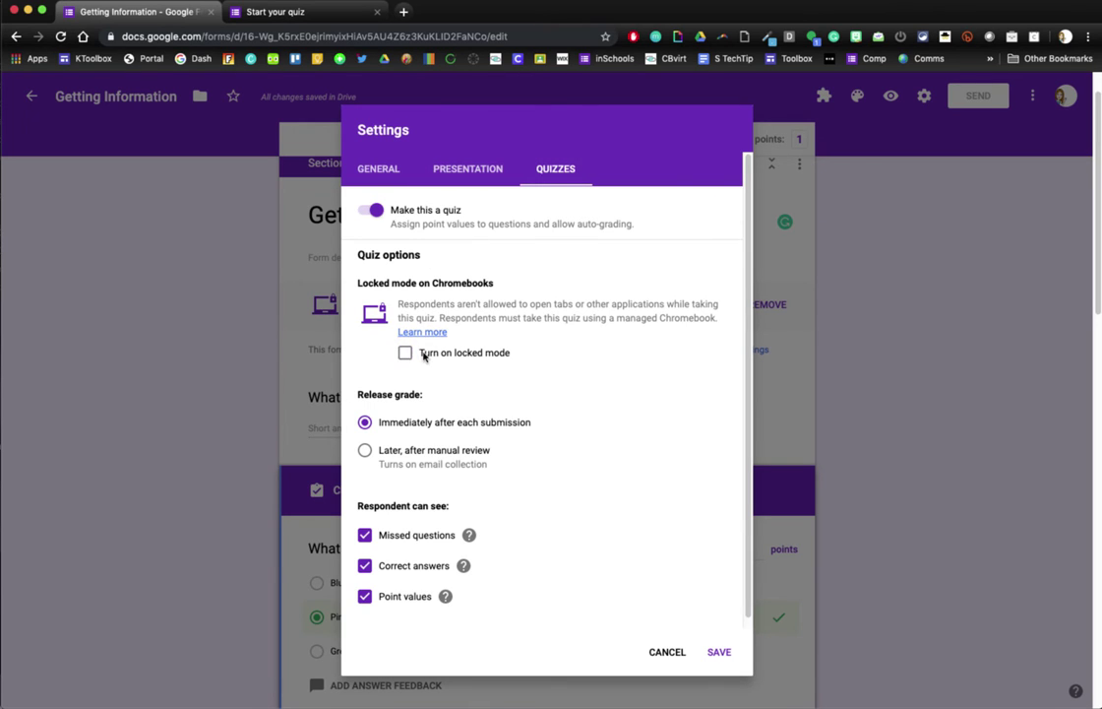
{"action": "left_click", "coordinate": [720, 651]}
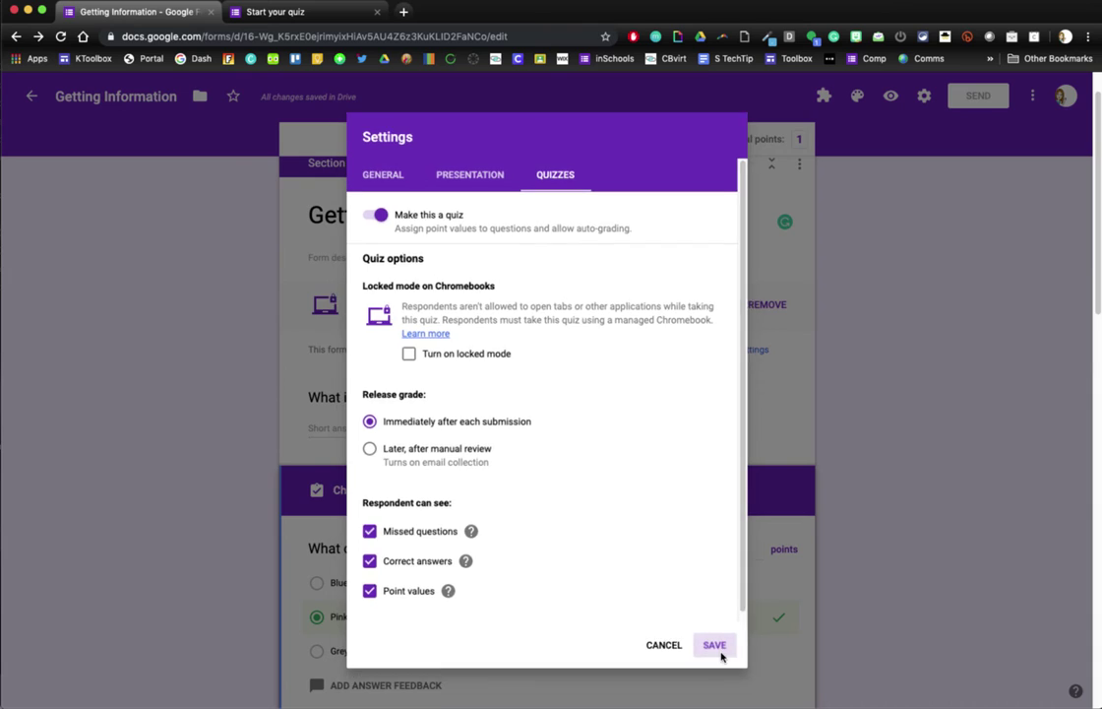
Reload the respondent page of the quiz to check access, and return to the form editor.
{"action": "left_click", "coordinate": [271, 12]}
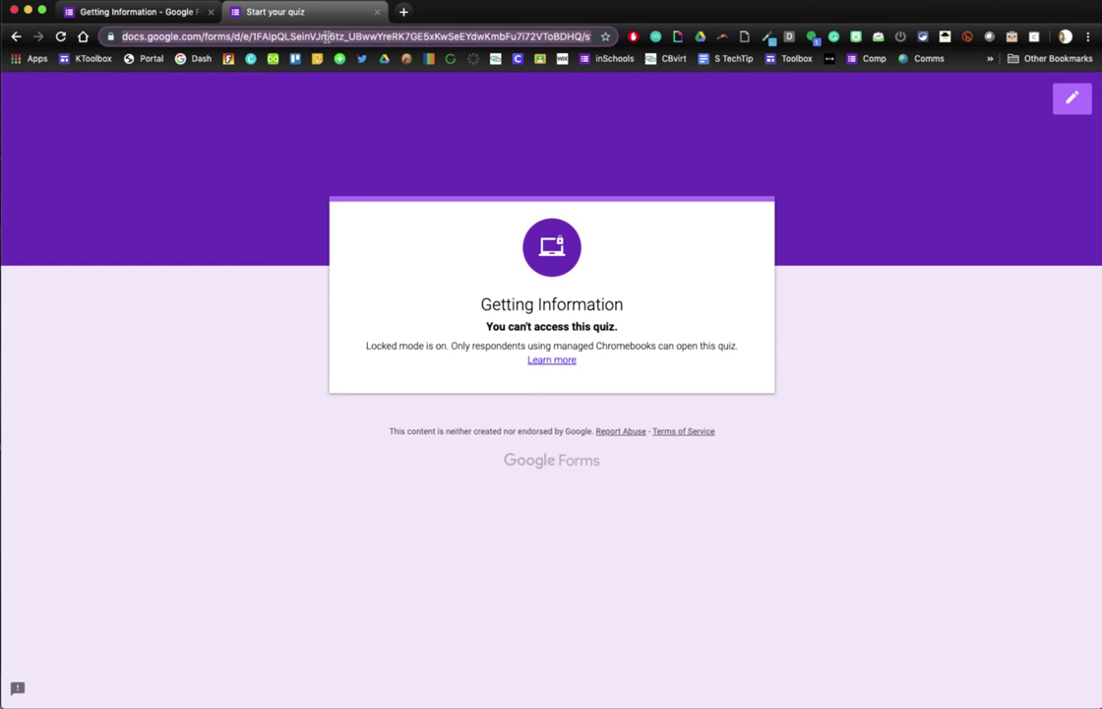
{"action": "left_click", "coordinate": [60, 37]}
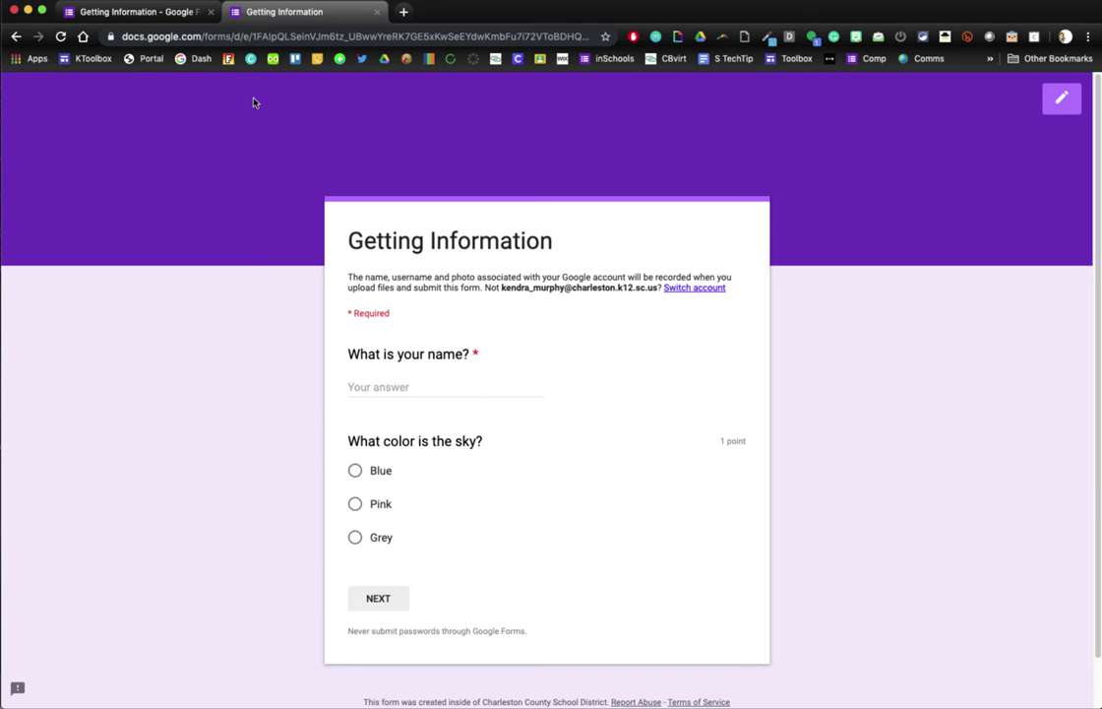
{"action": "left_click", "coordinate": [165, 12]}
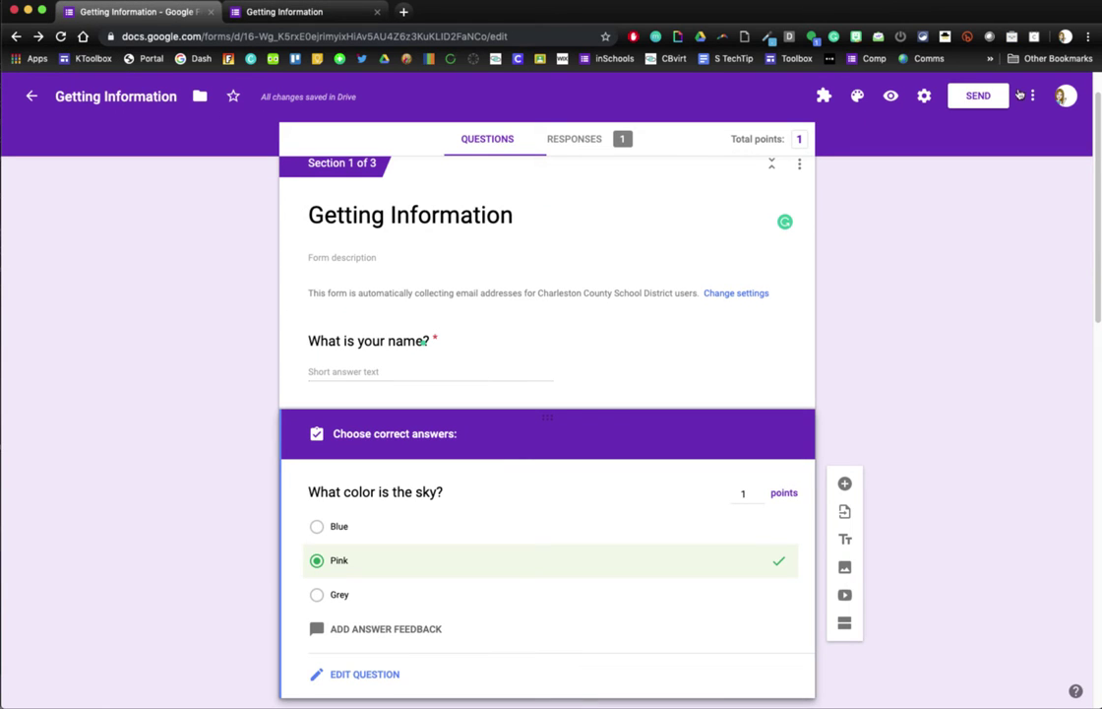
Review the ways to send the form, trying the shortened link and viewing the email option, and close without sending.
{"action": "left_click", "coordinate": [978, 96]}
{"action": "left_click", "coordinate": [506, 215]}
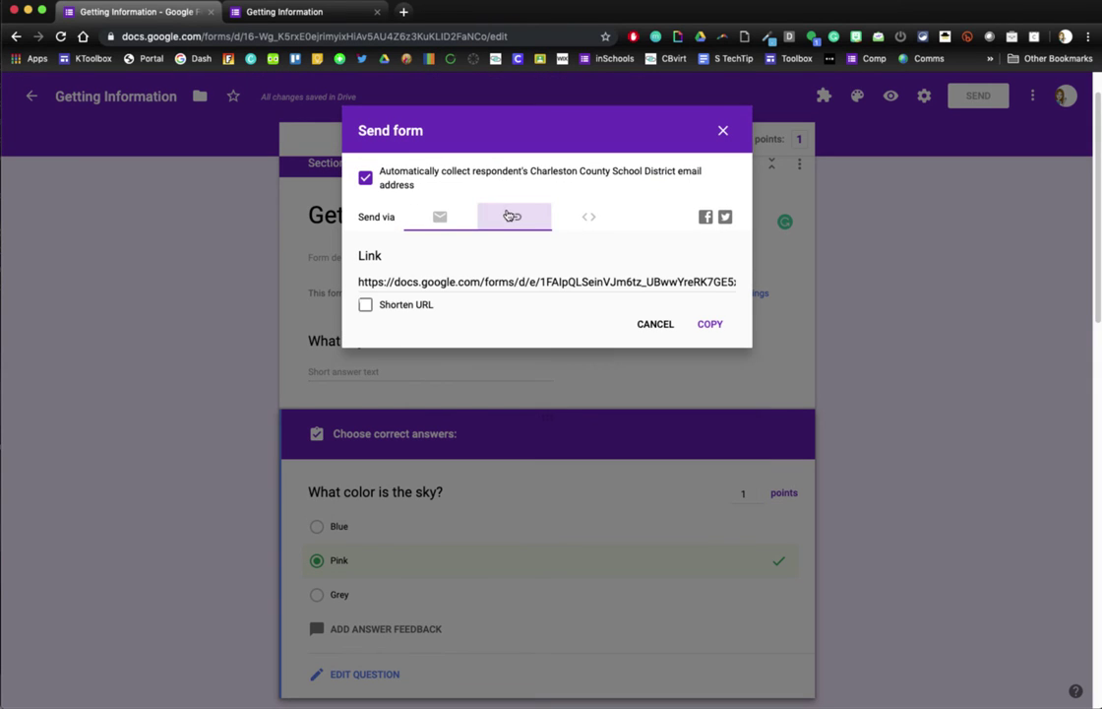
{"action": "left_click", "coordinate": [399, 305]}
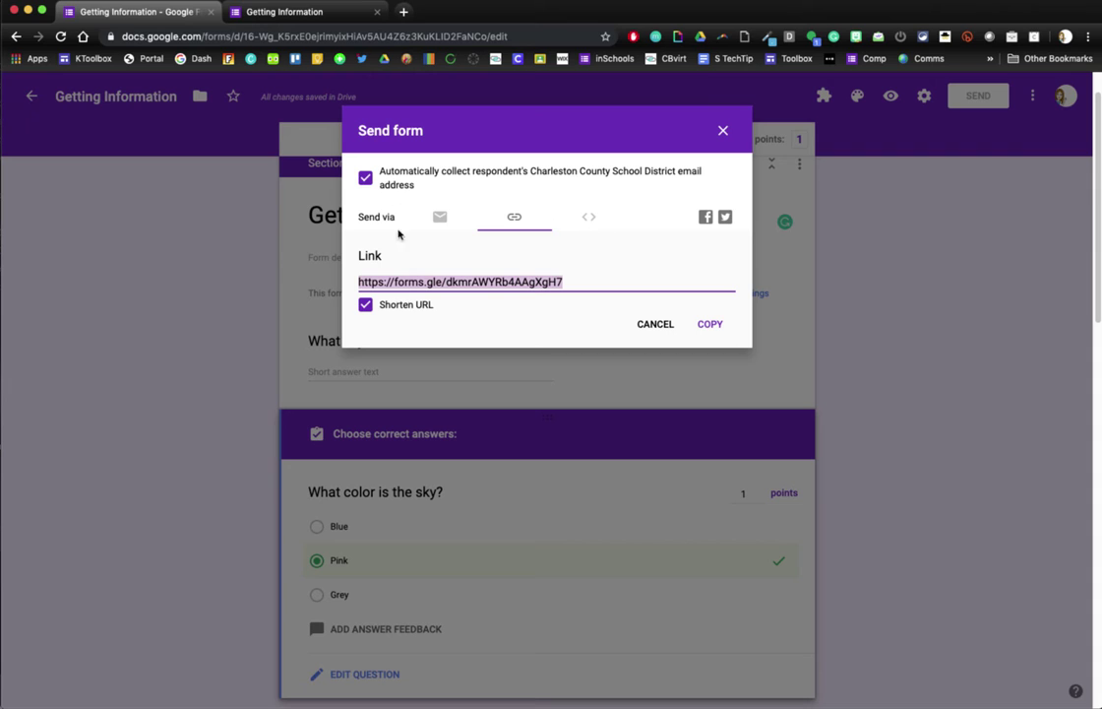
{"action": "left_click", "coordinate": [366, 305]}
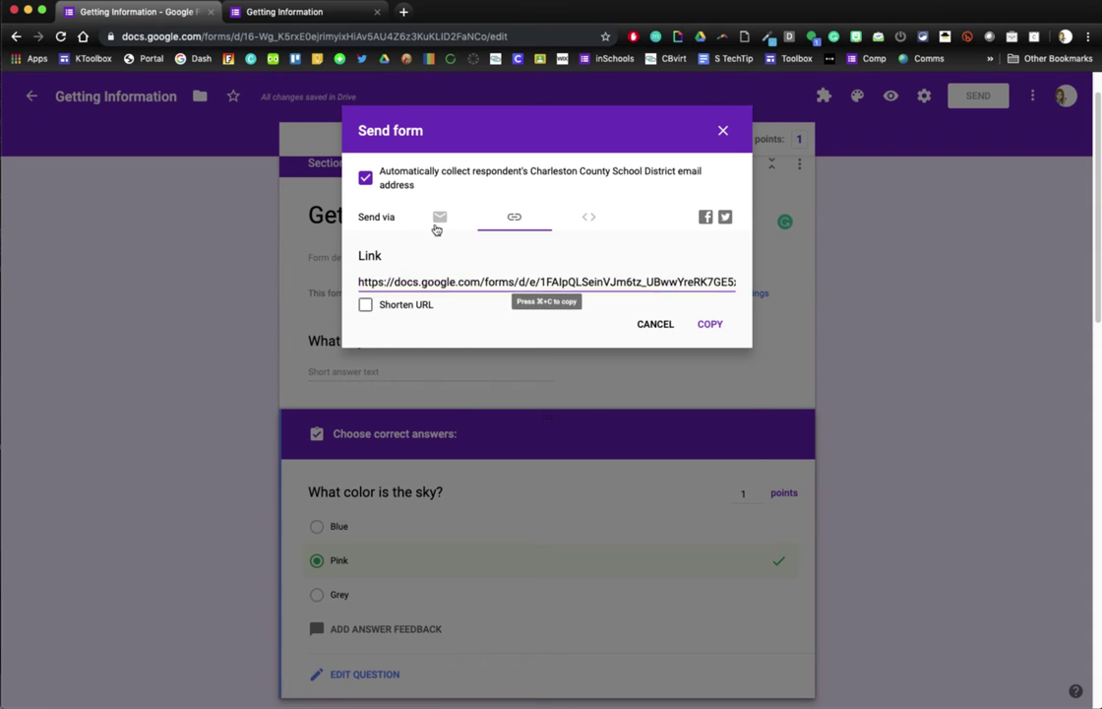
{"action": "left_click", "coordinate": [438, 221]}
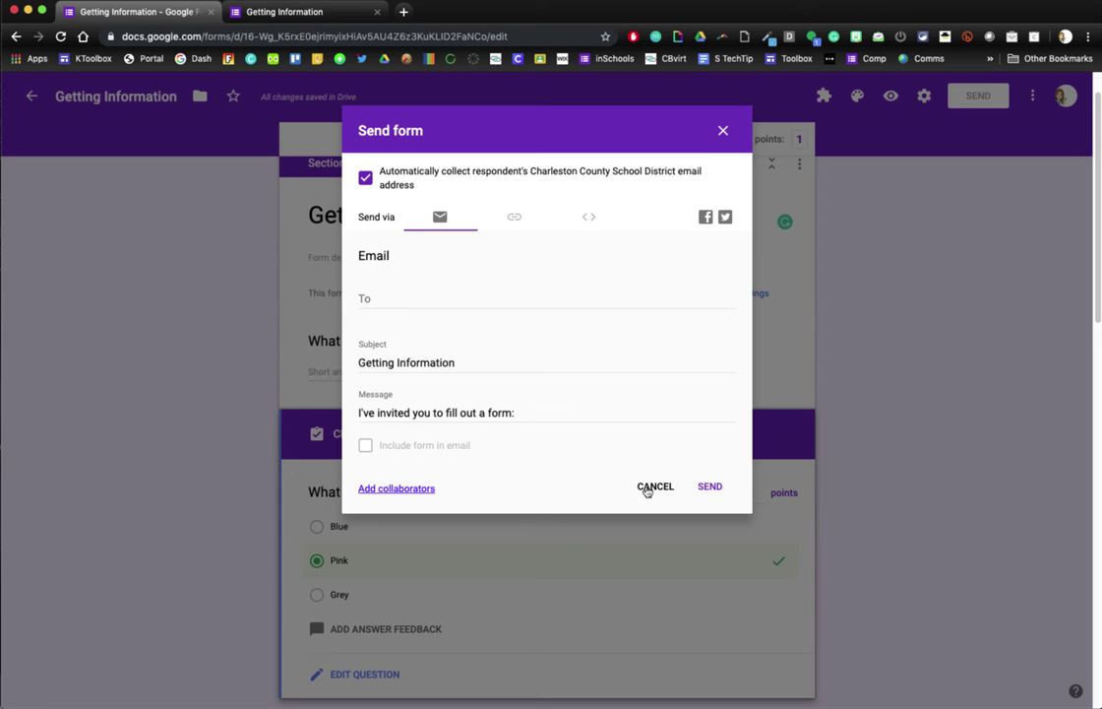
{"action": "left_click", "coordinate": [646, 489]}
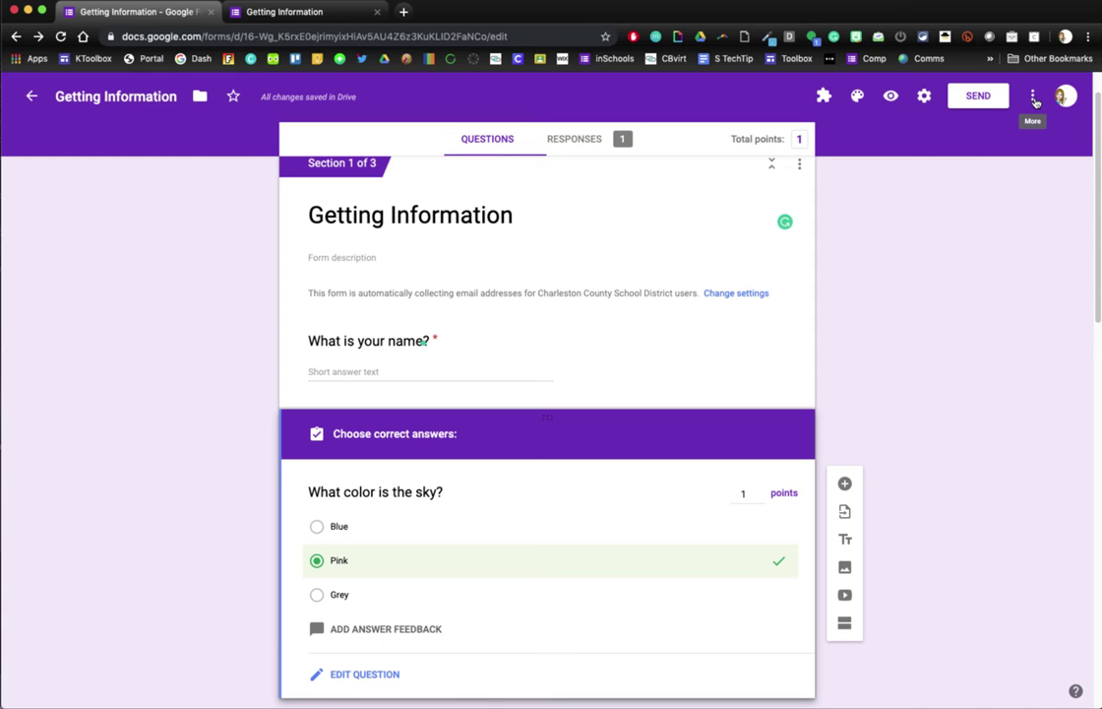
Open the collaborator sharing settings for the form and cancel inviting people.
{"action": "left_click", "coordinate": [1034, 96]}
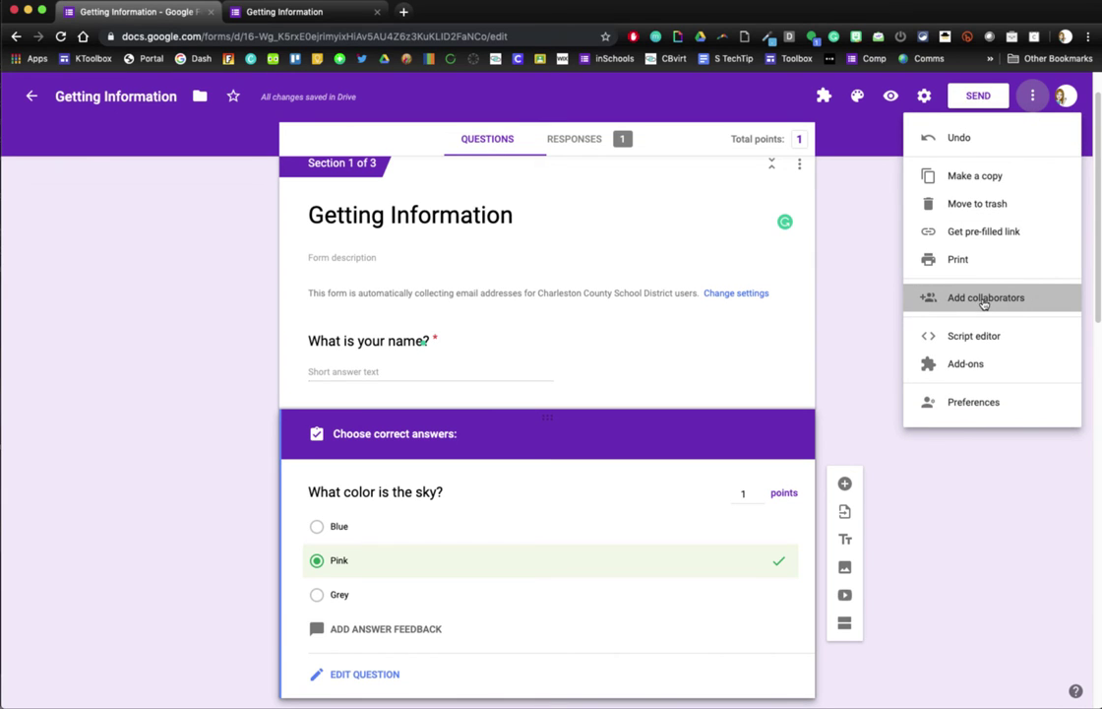
{"action": "left_click", "coordinate": [984, 300]}
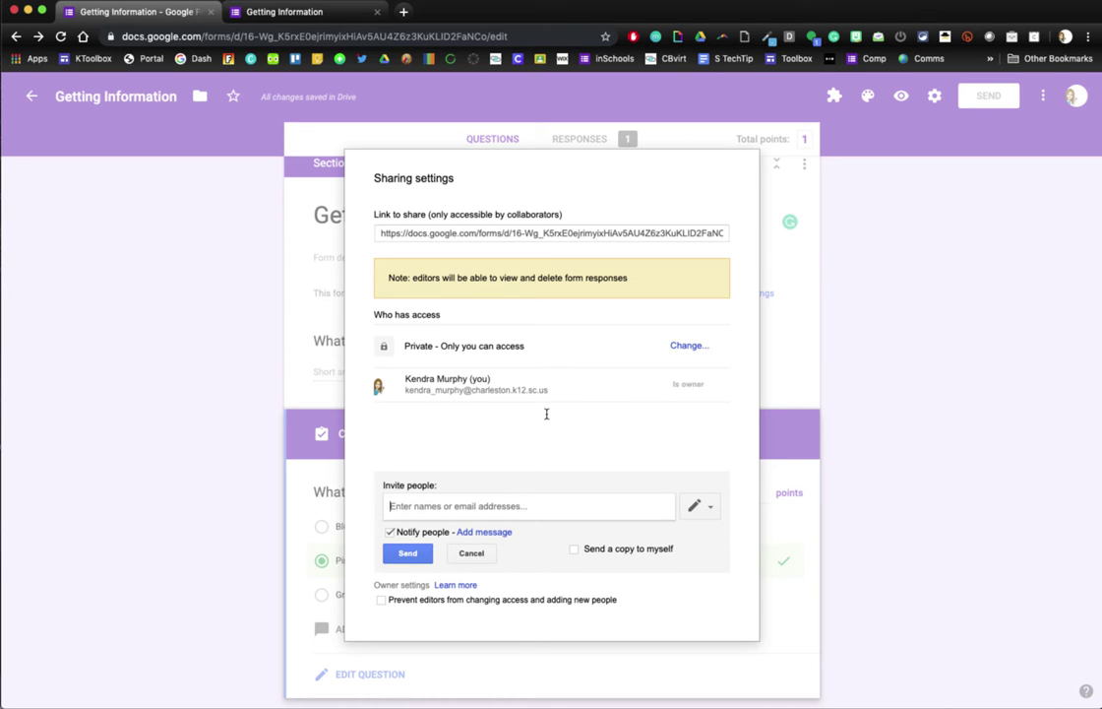
{"action": "left_click", "coordinate": [471, 553]}
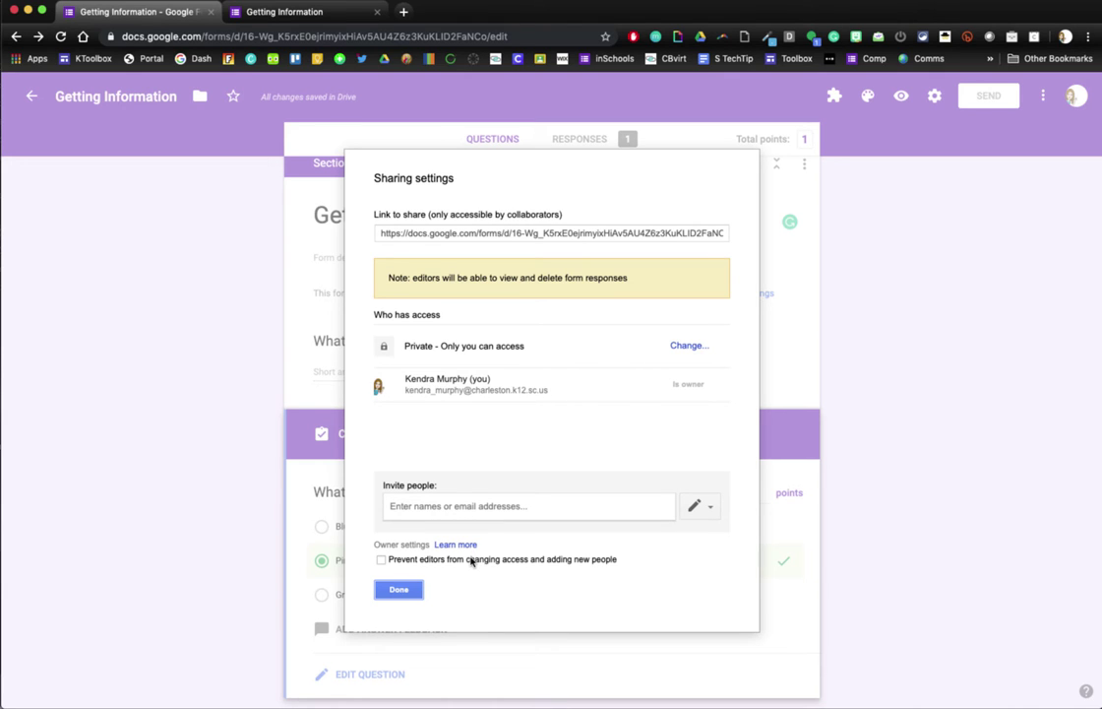
Close the sharing settings and look over the form's additional options without choosing any.
{"action": "left_click", "coordinate": [408, 596]}
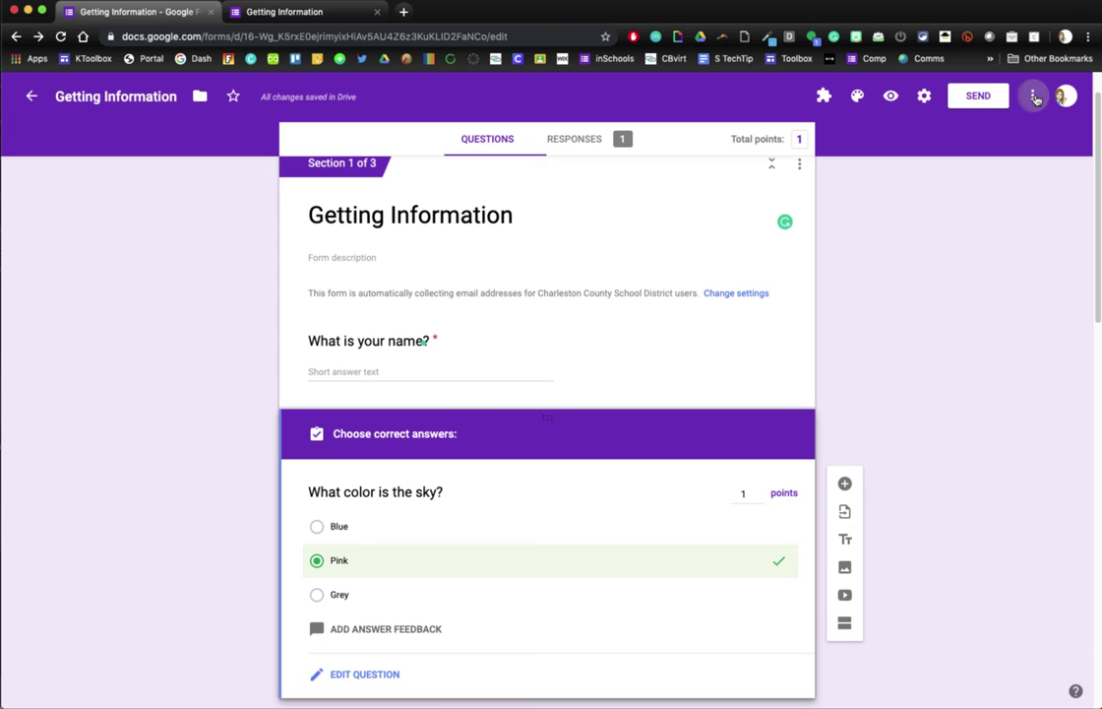
{"action": "left_click", "coordinate": [1034, 96]}
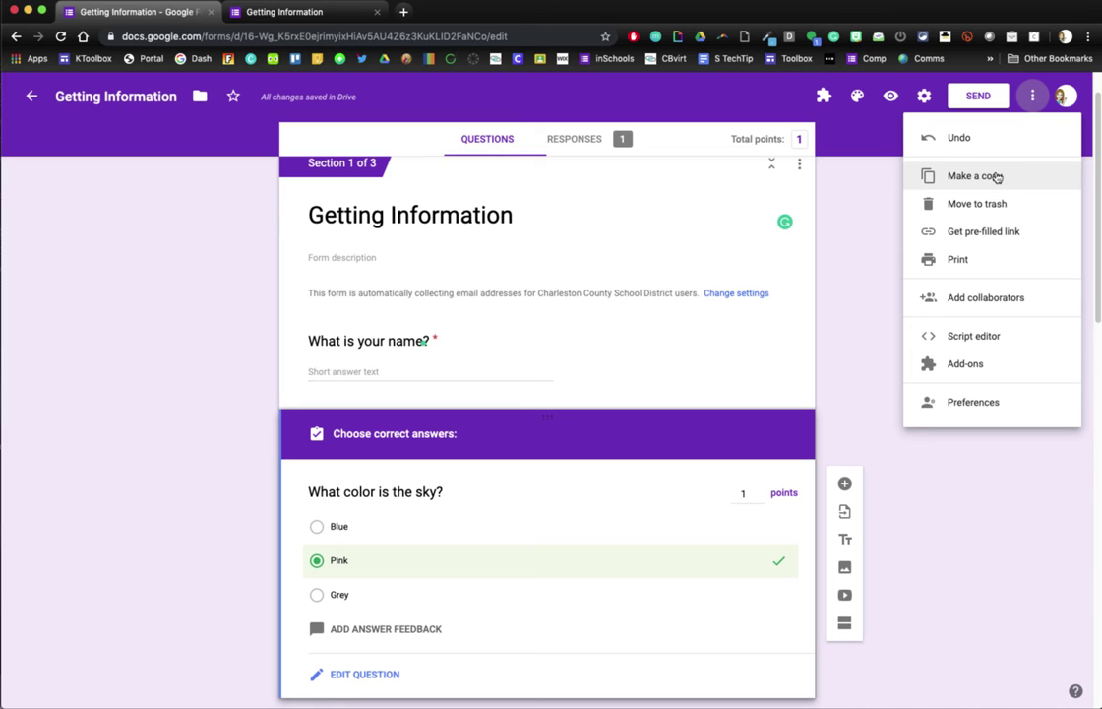
{"action": "left_click", "coordinate": [595, 141]}
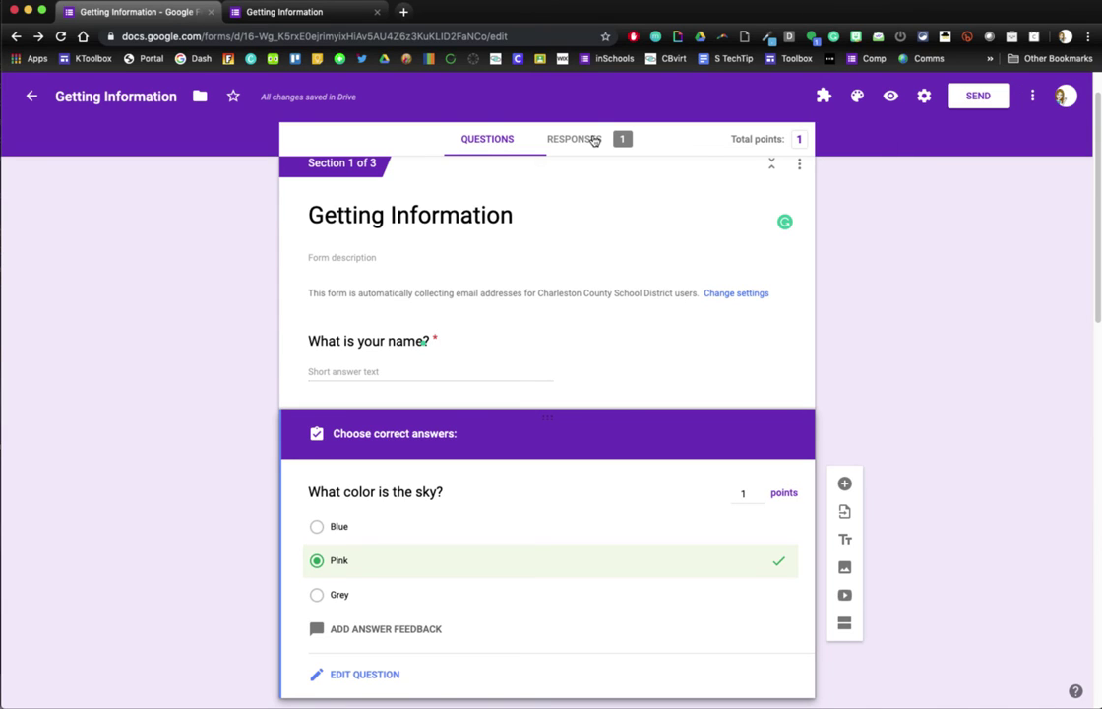
Review the form's response summary, from the insights and points distribution through the results of every question.
{"action": "left_click", "coordinate": [595, 141]}
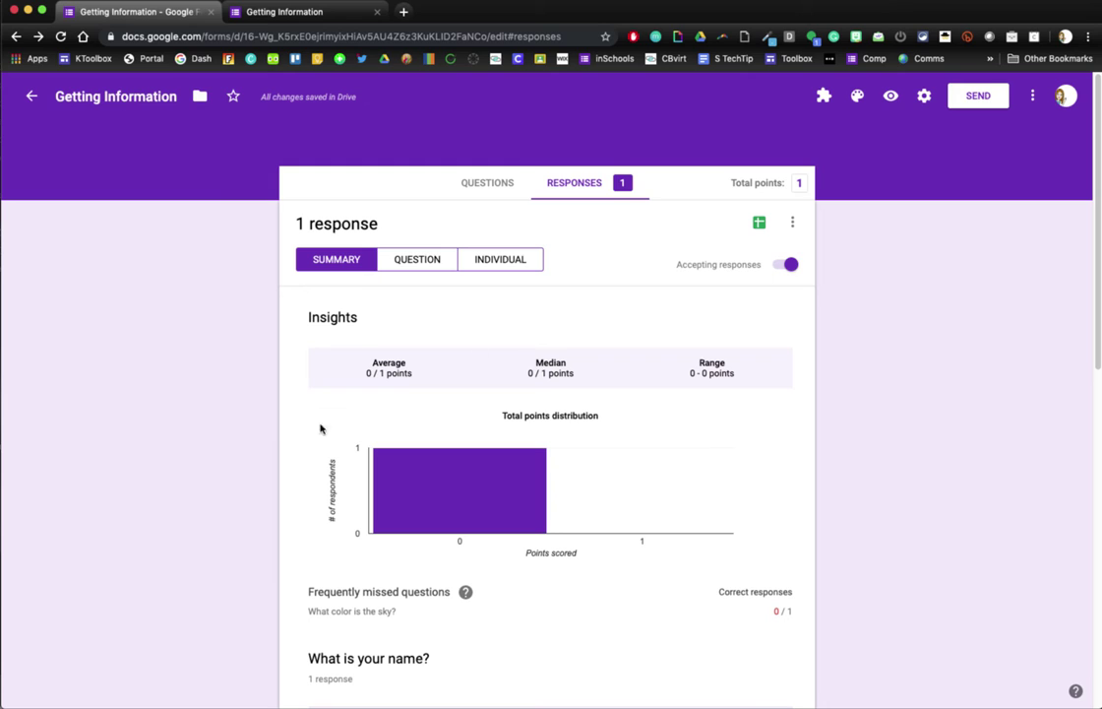
{"action": "scroll", "coordinate": [301, 474], "scroll_direction": "down", "scroll_amount": 3}
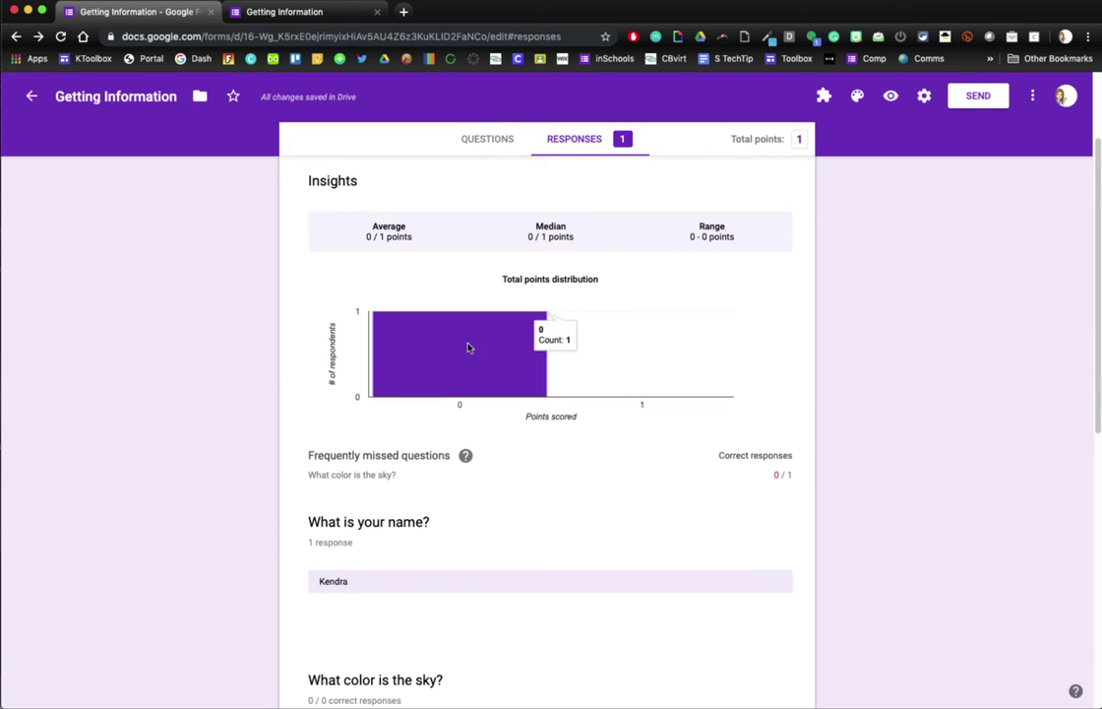
{"action": "mouse_move", "coordinate": [450, 360]}
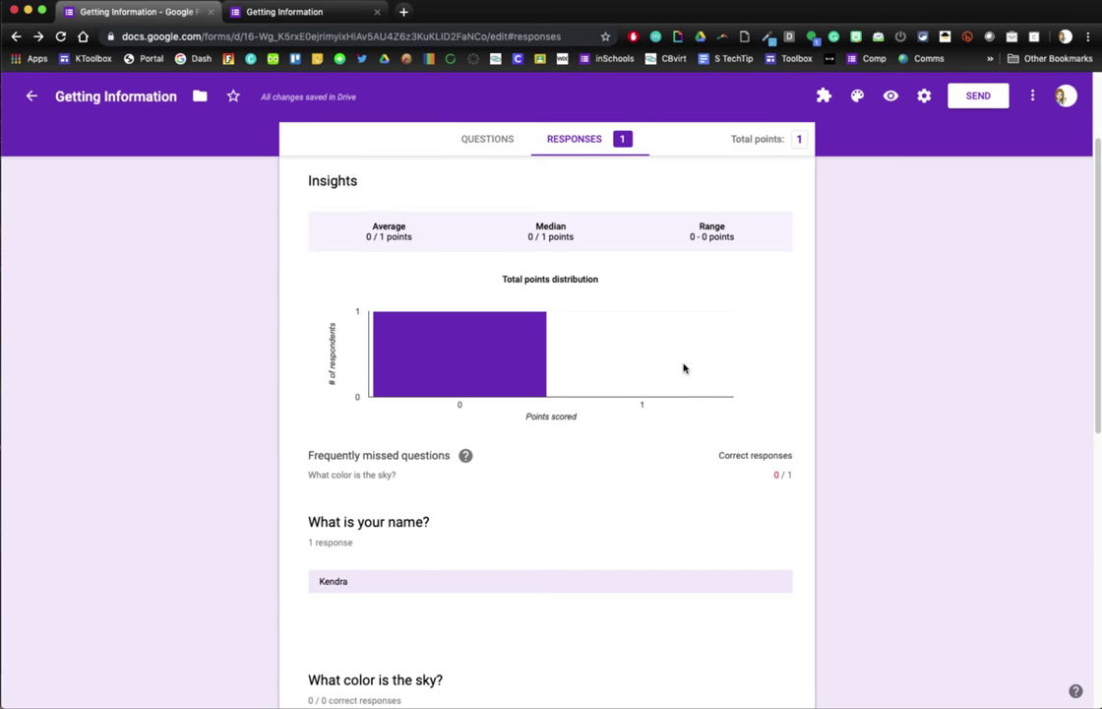
{"action": "scroll", "coordinate": [684, 368], "scroll_direction": "up", "scroll_amount": 1}
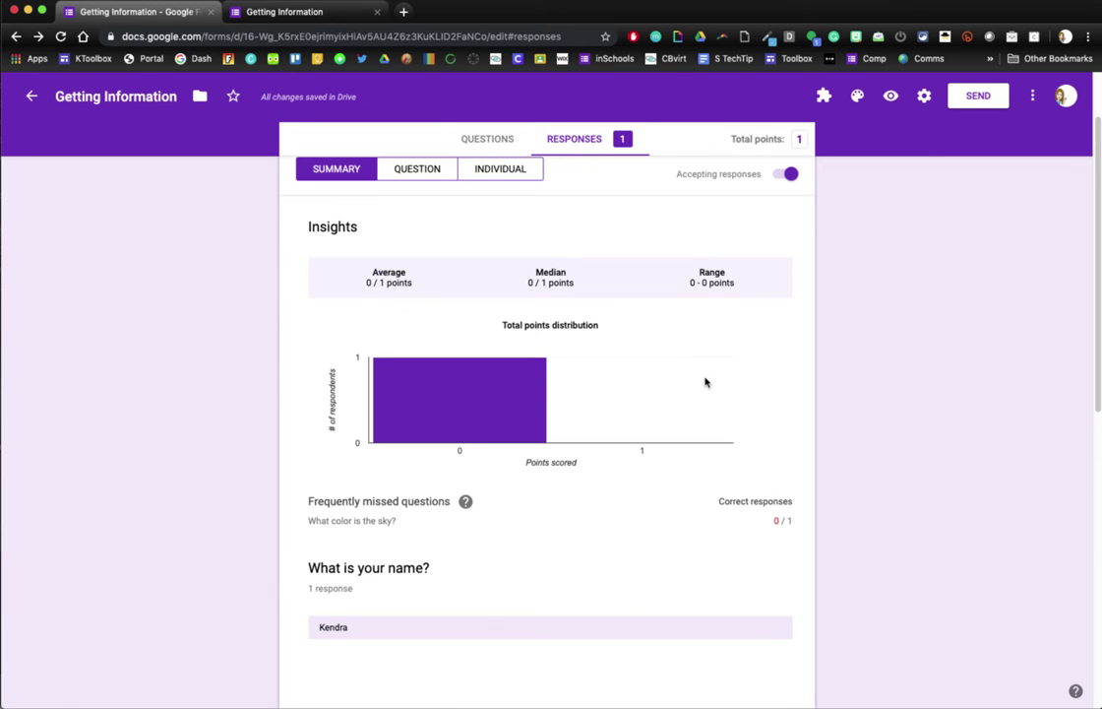
{"action": "mouse_move", "coordinate": [532, 399]}
{"action": "scroll", "coordinate": [688, 398], "scroll_direction": "up", "scroll_amount": 1}
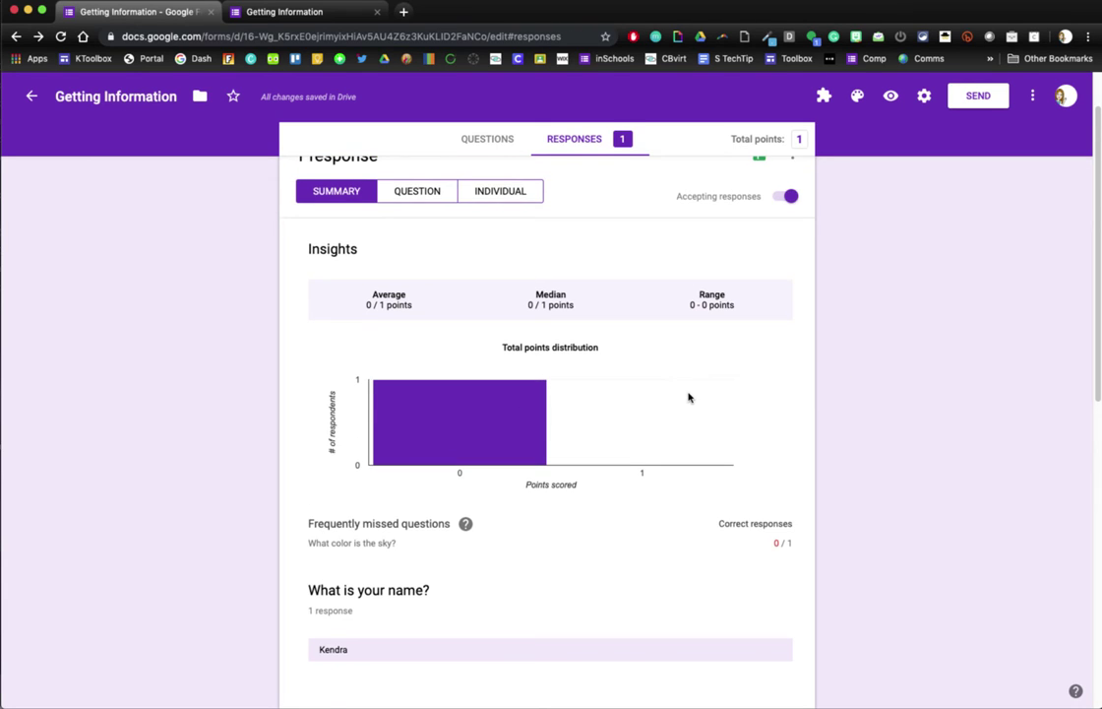
{"action": "scroll", "coordinate": [688, 398], "scroll_direction": "up", "scroll_amount": 2}
{"action": "scroll", "coordinate": [688, 398], "scroll_direction": "down", "scroll_amount": 5}
{"action": "scroll", "coordinate": [688, 397], "scroll_direction": "down", "scroll_amount": 9}
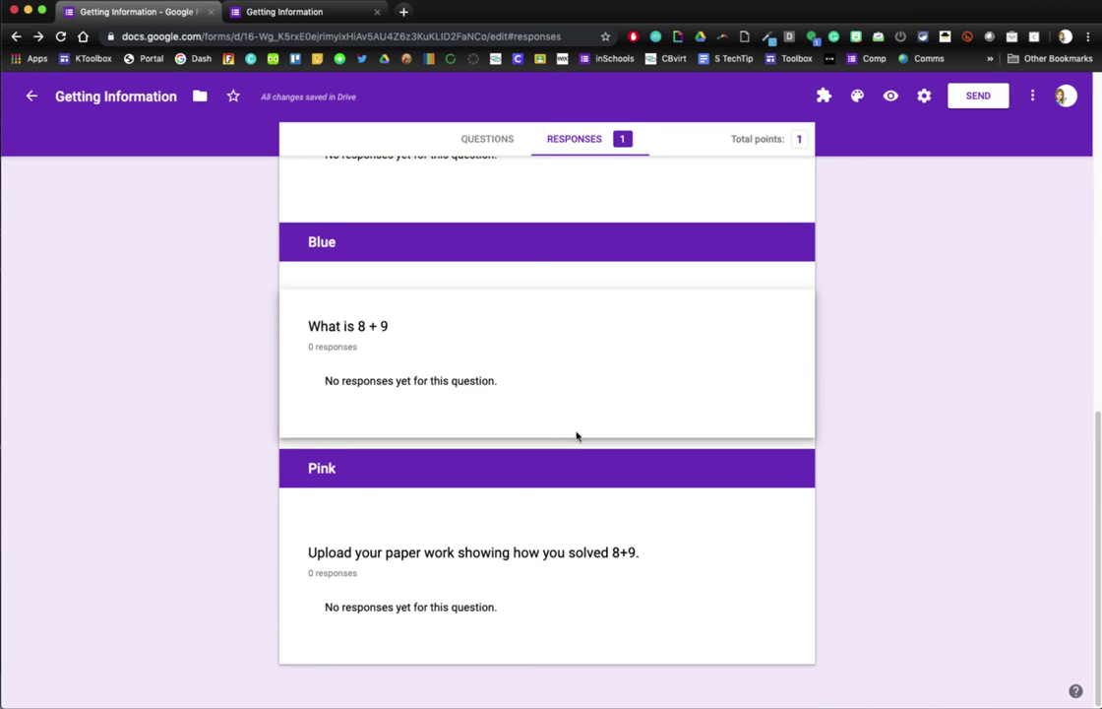
{"action": "scroll", "coordinate": [577, 436], "scroll_direction": "up", "scroll_amount": 15}
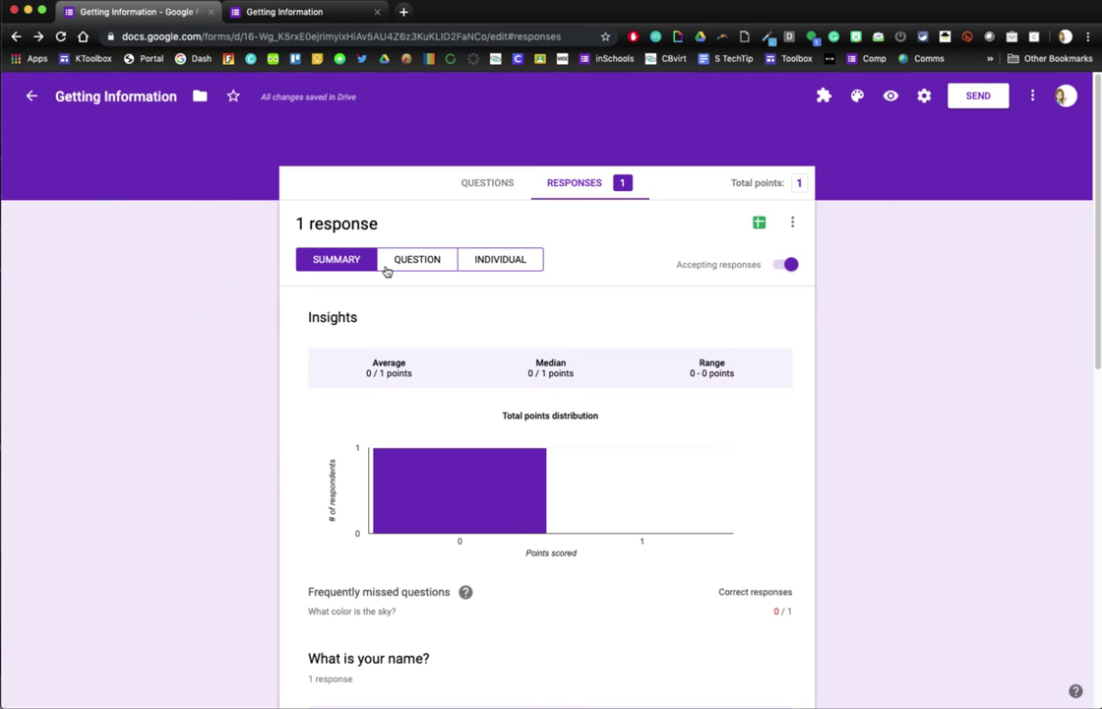
Create a new spreadsheet named "Getting Information (Responses)" for the form's responses, and return to the form editor.
{"action": "left_click", "coordinate": [759, 224]}
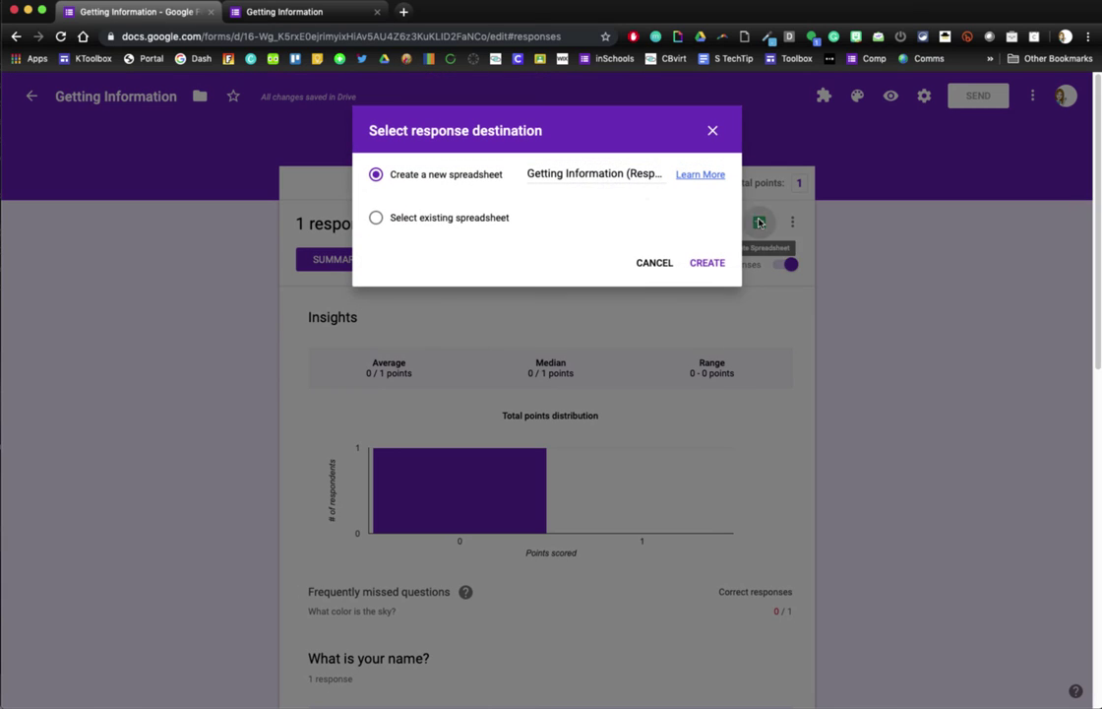
{"action": "left_click", "coordinate": [701, 264]}
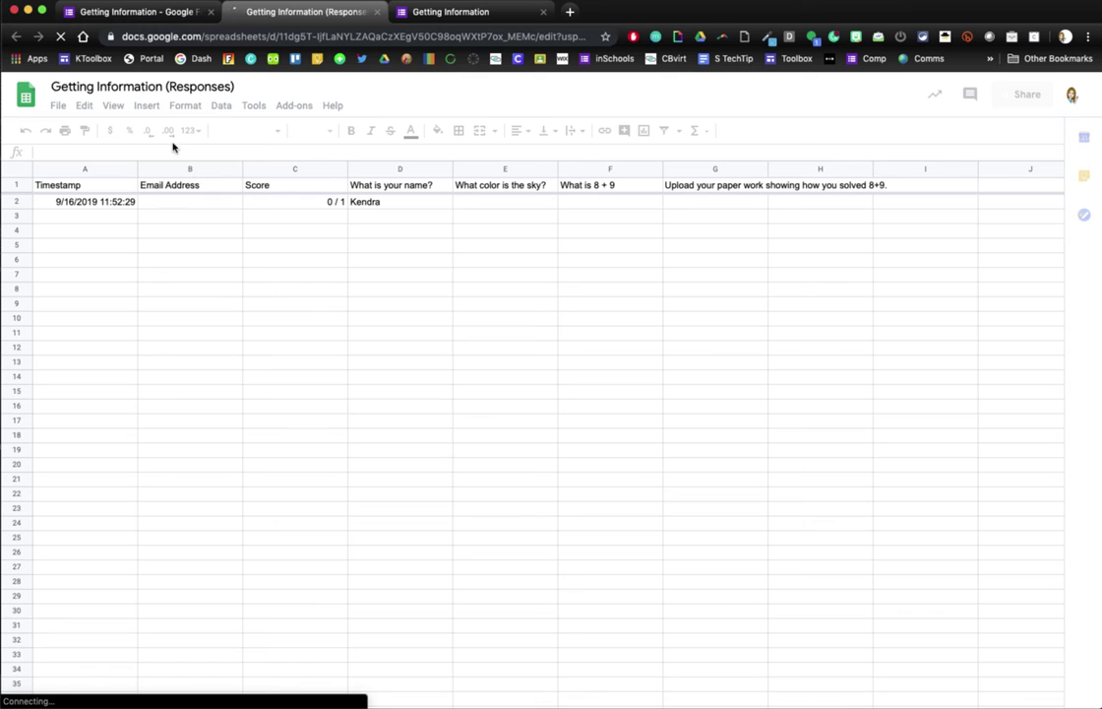
{"action": "left_click", "coordinate": [134, 12]}
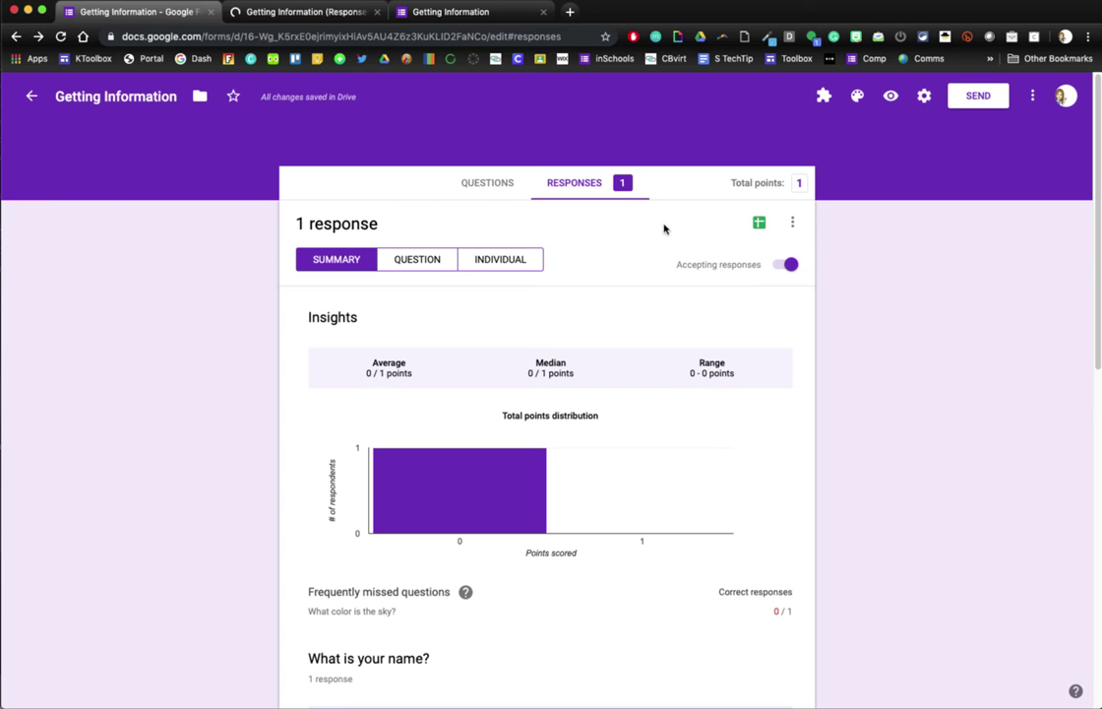
Stop the form from accepting responses and place the cursor in the message for respondents.
{"action": "left_click", "coordinate": [781, 266]}
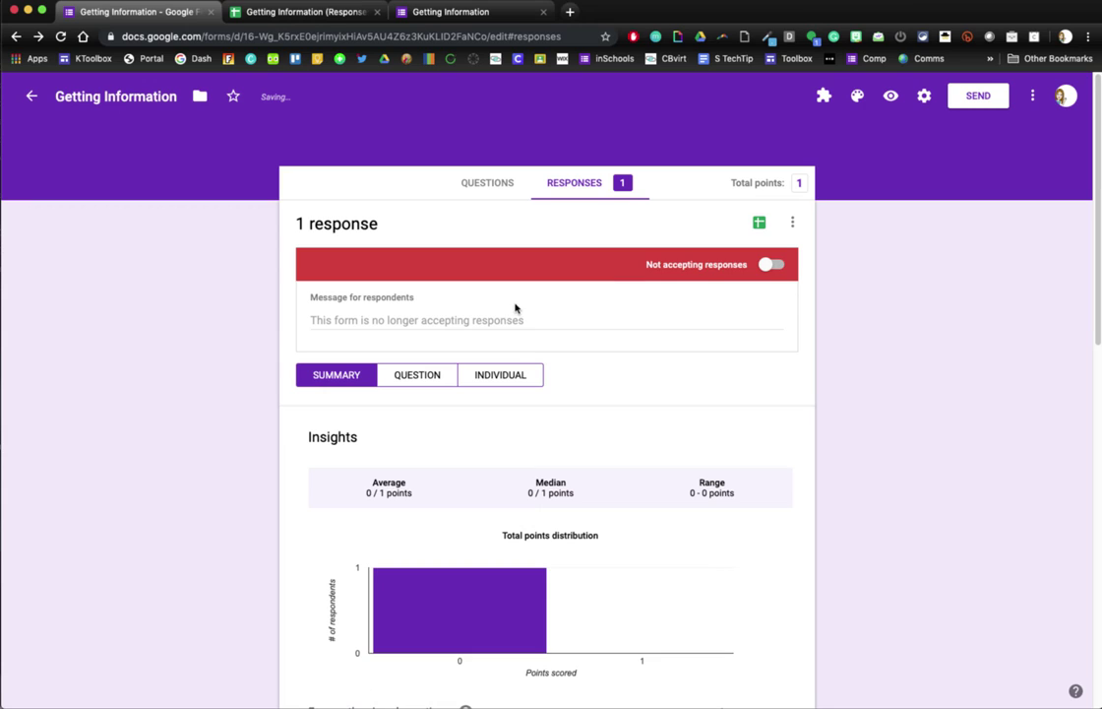
{"action": "left_click", "coordinate": [361, 319]}
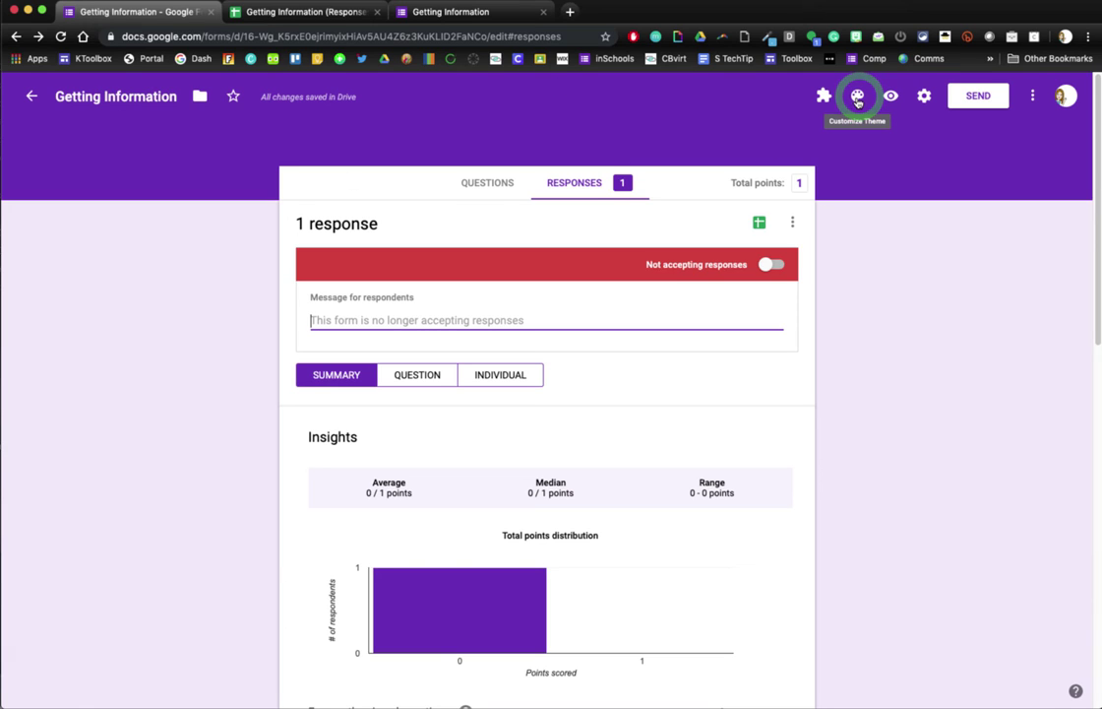
Customize the form's theme by applying the candy corn image from the Illustrations category as its header.
{"action": "left_click", "coordinate": [858, 100]}
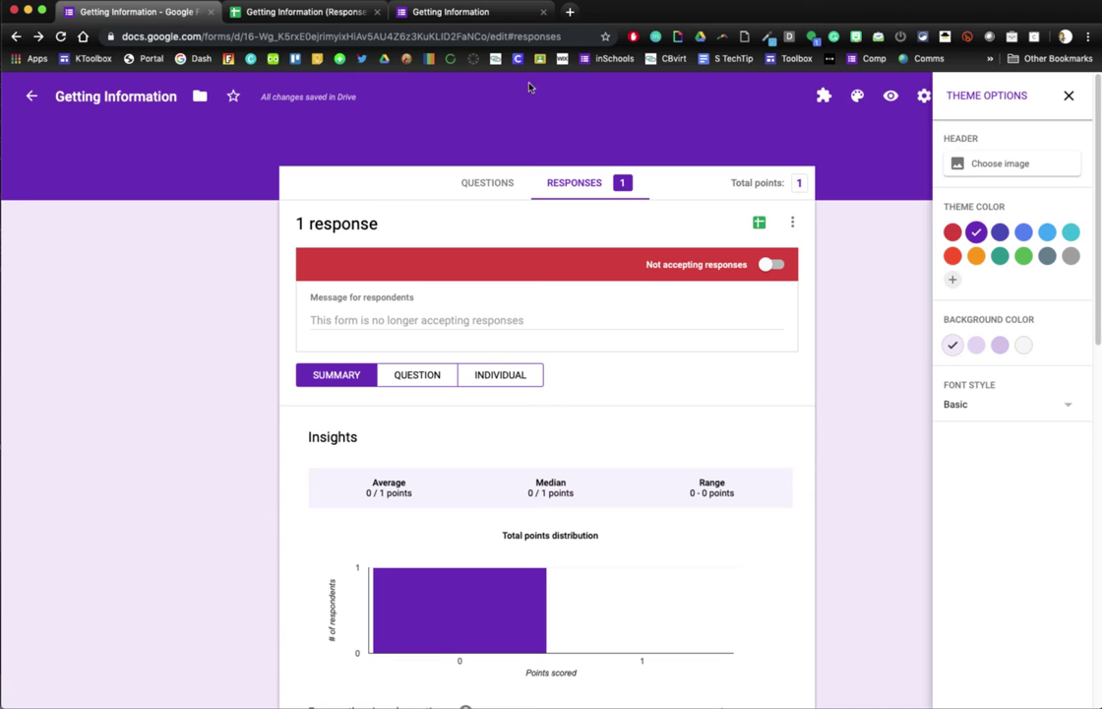
{"action": "left_click", "coordinate": [1021, 167]}
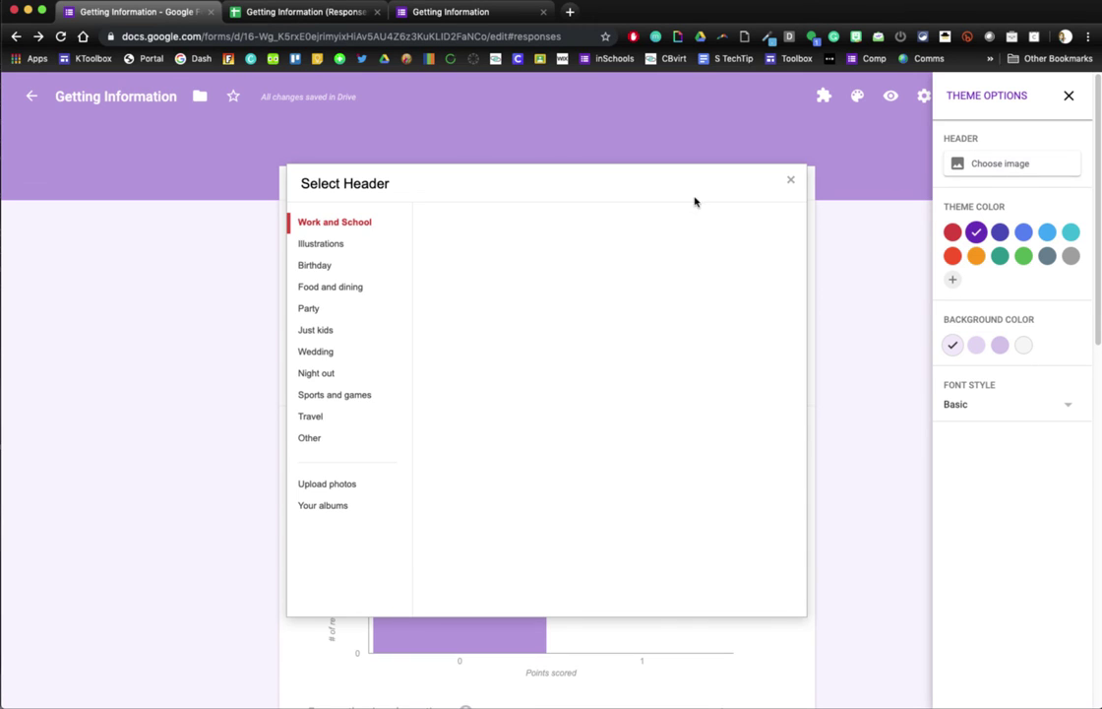
{"action": "left_click", "coordinate": [317, 244]}
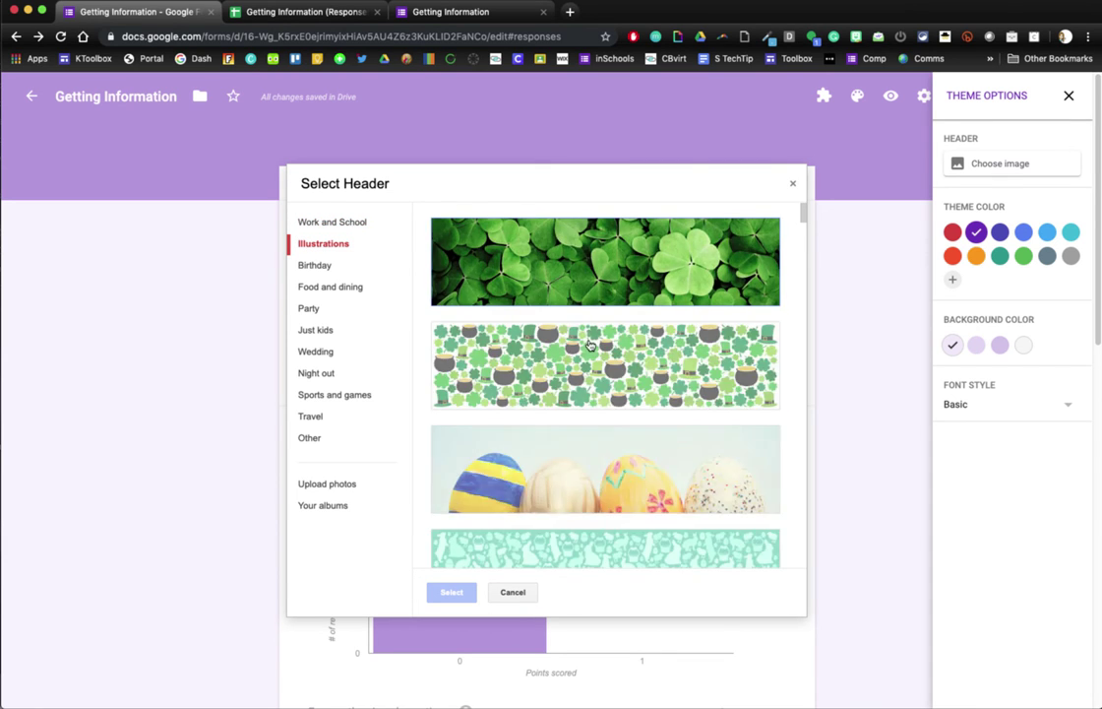
{"action": "scroll", "coordinate": [591, 345], "scroll_direction": "down", "scroll_amount": 10}
{"action": "scroll", "coordinate": [591, 346], "scroll_direction": "down", "scroll_amount": 10}
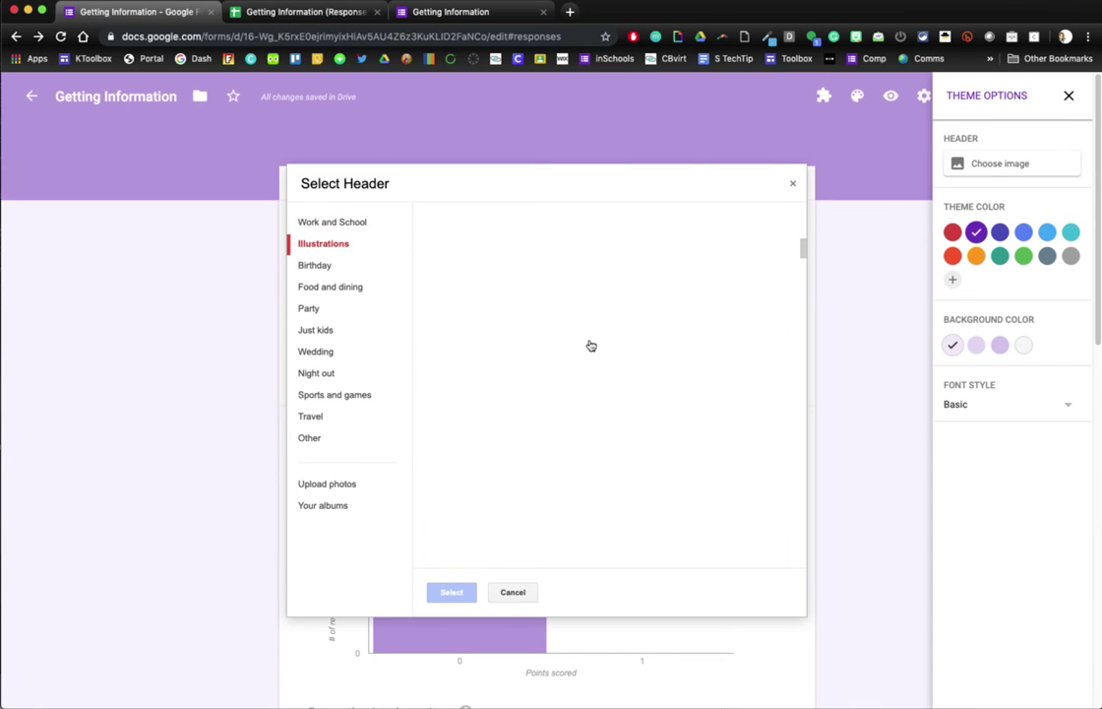
{"action": "scroll", "coordinate": [590, 346], "scroll_direction": "down", "scroll_amount": 10}
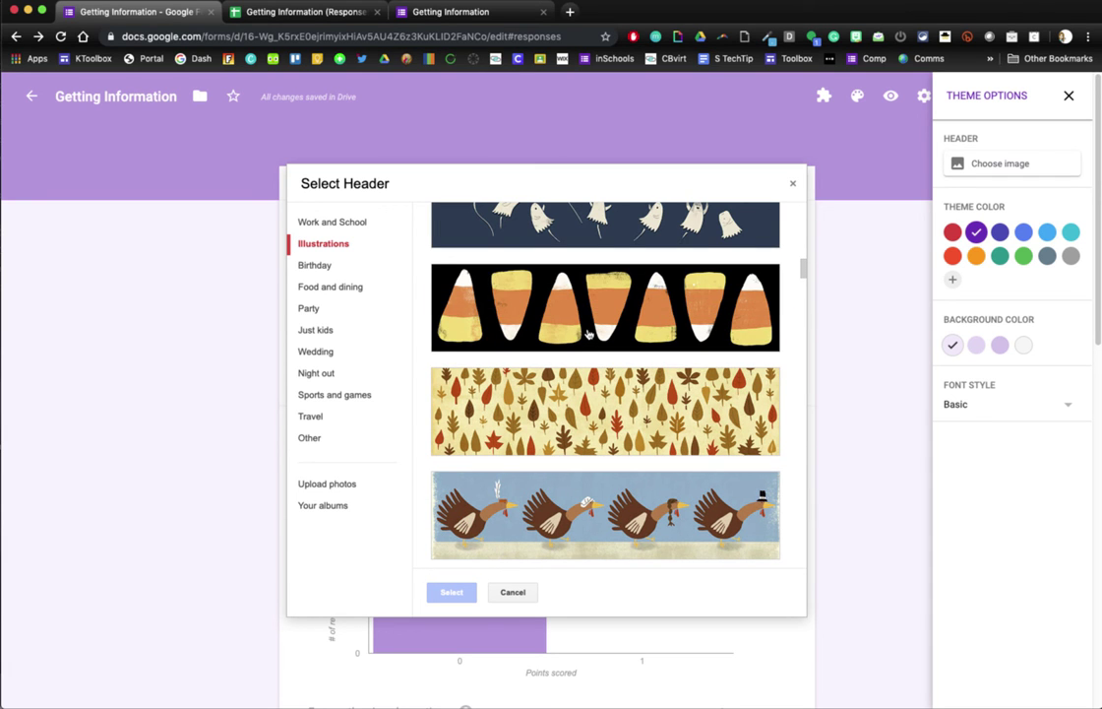
{"action": "left_click", "coordinate": [589, 344]}
{"action": "left_click", "coordinate": [452, 593]}
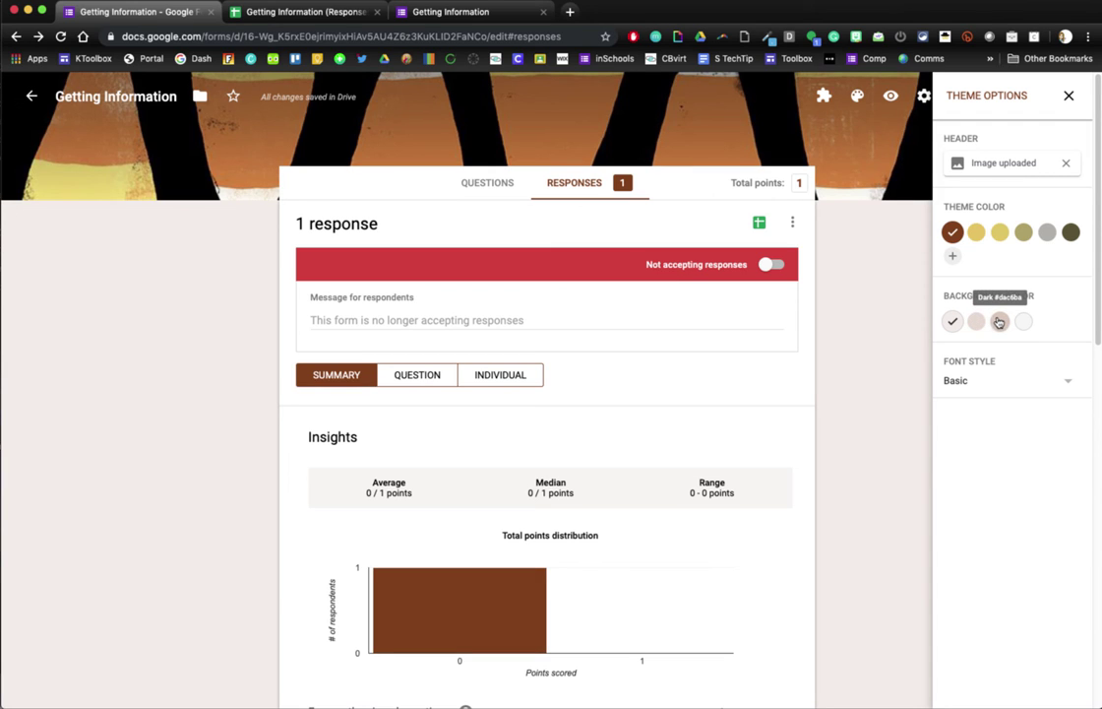
View the theme's font style choices without picking one, and preview the form with its new header before closing the preview.
{"action": "left_click", "coordinate": [1019, 386]}
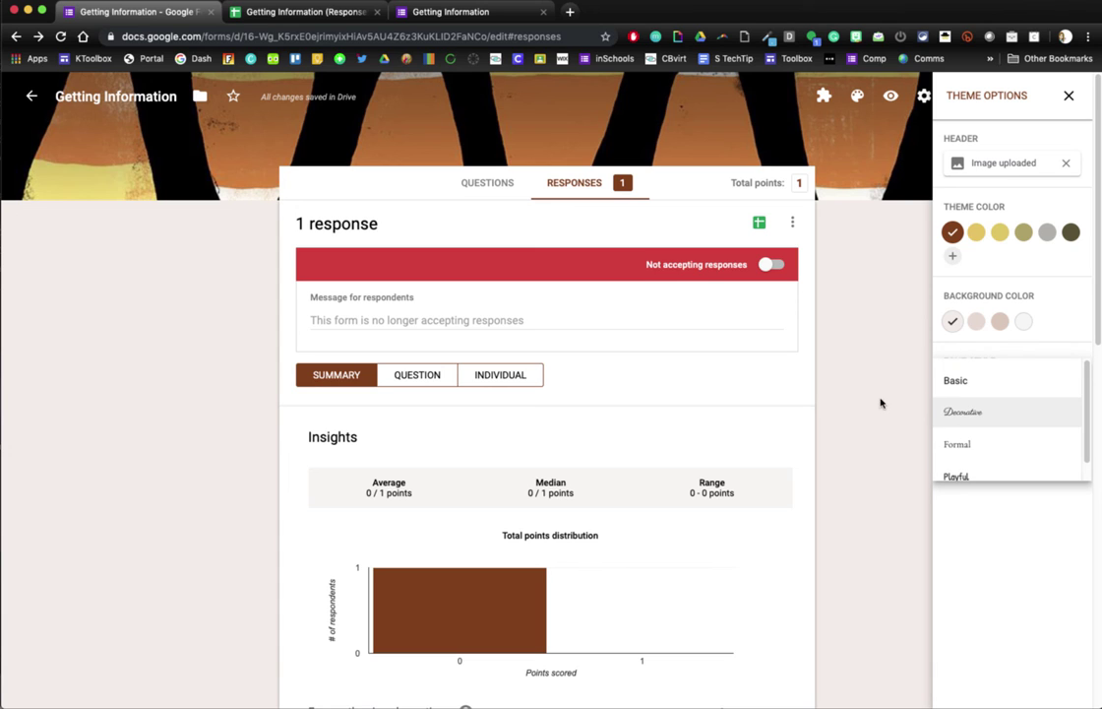
{"action": "left_click", "coordinate": [773, 353]}
{"action": "left_click", "coordinate": [890, 97]}
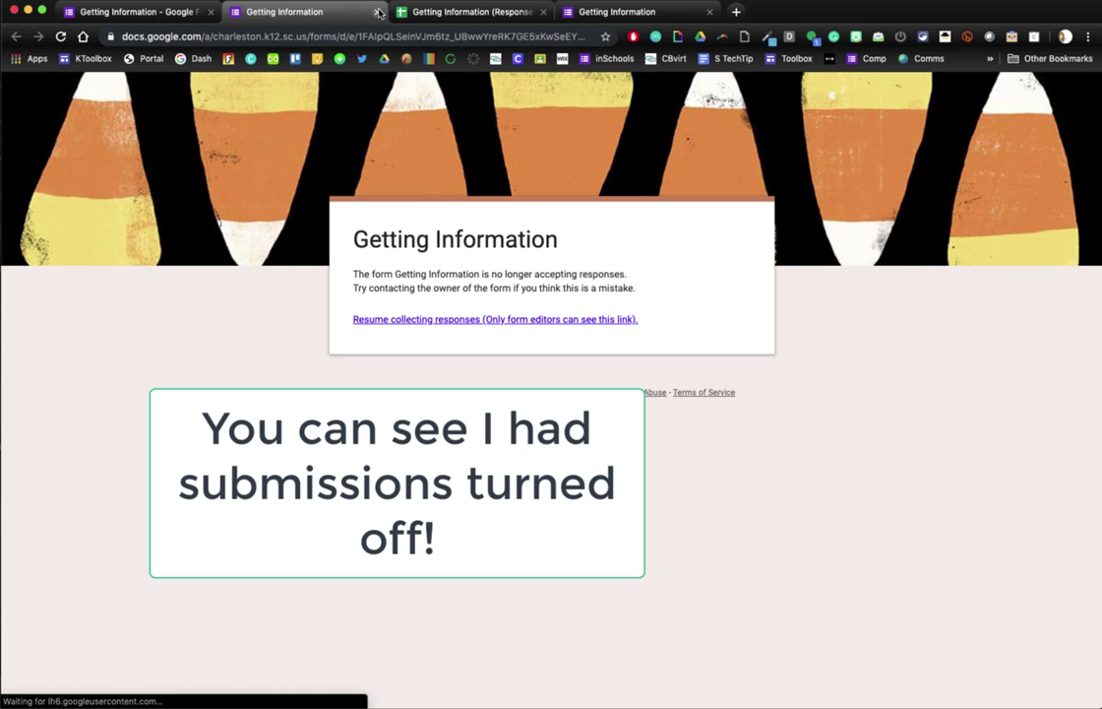
{"action": "left_click", "coordinate": [378, 12]}
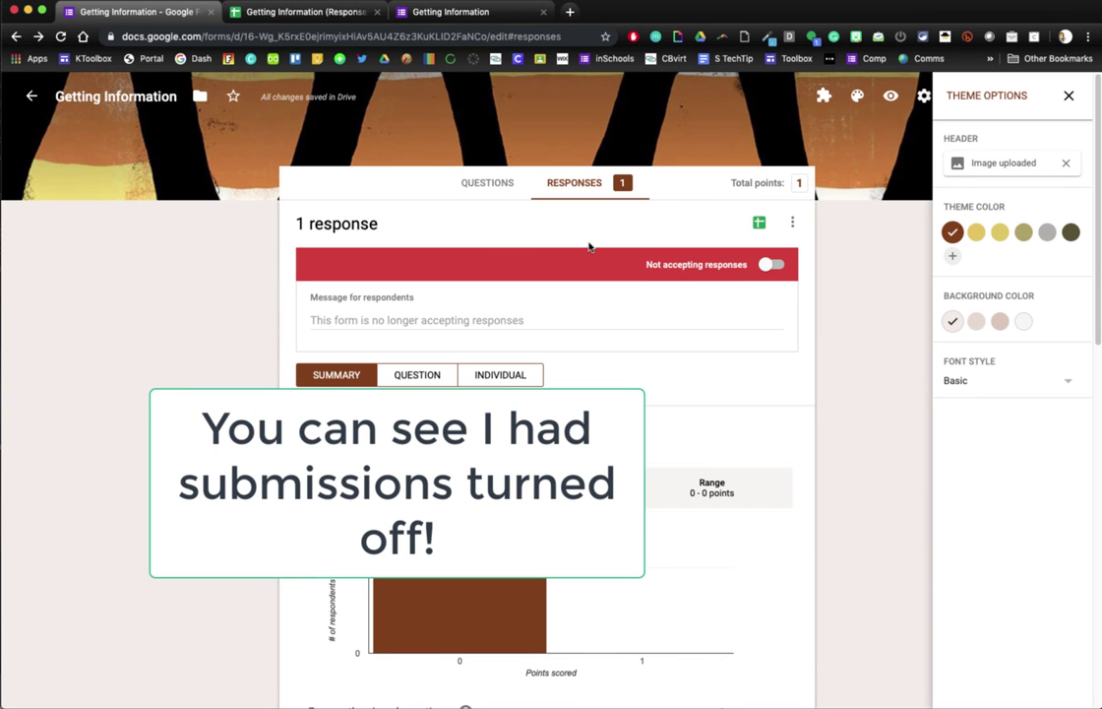
Resume accepting responses, preview the respondent view of the form, and return to the form editor.
{"action": "left_click", "coordinate": [779, 265]}
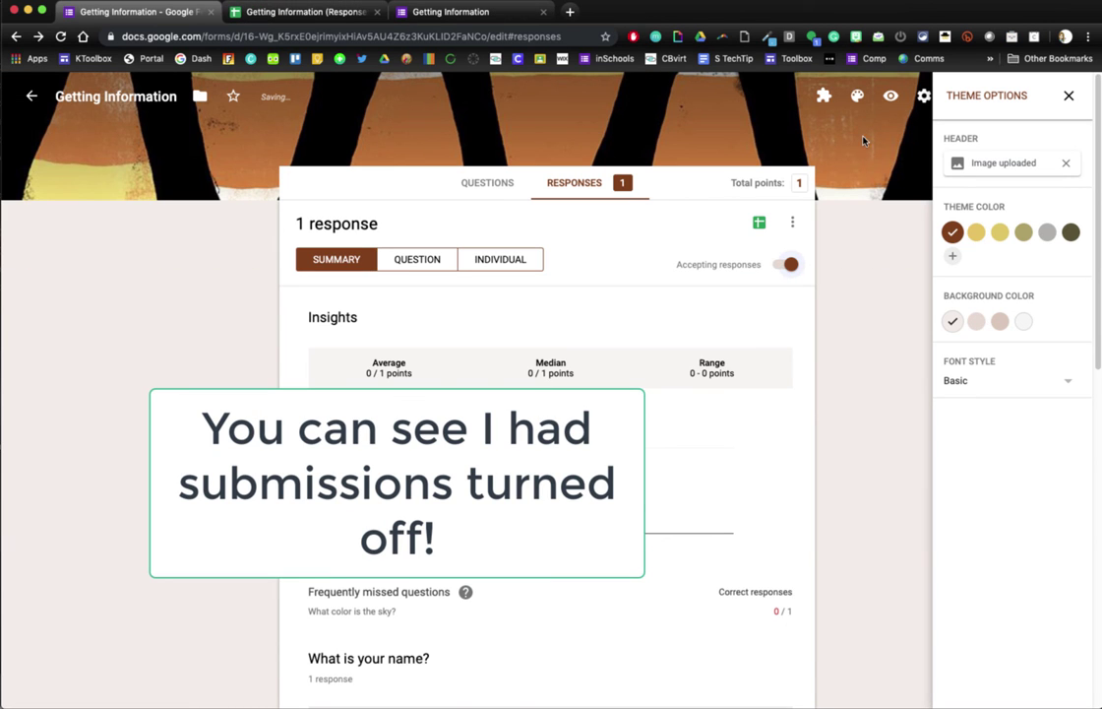
{"action": "left_click", "coordinate": [891, 95]}
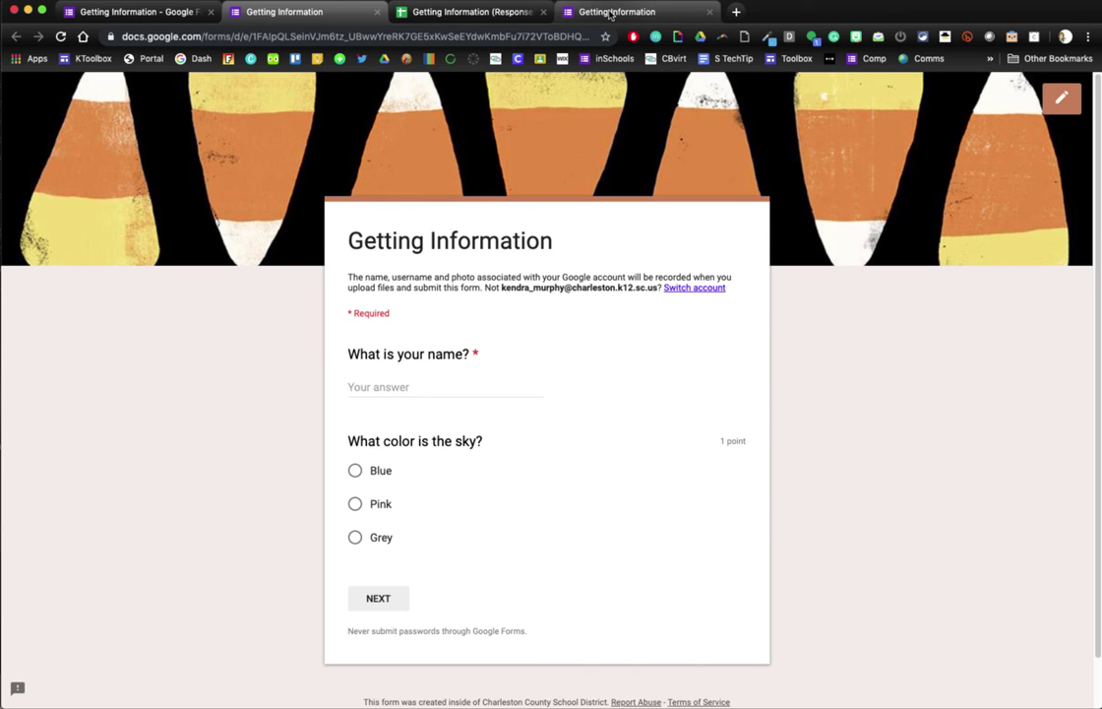
{"action": "left_click", "coordinate": [124, 10]}
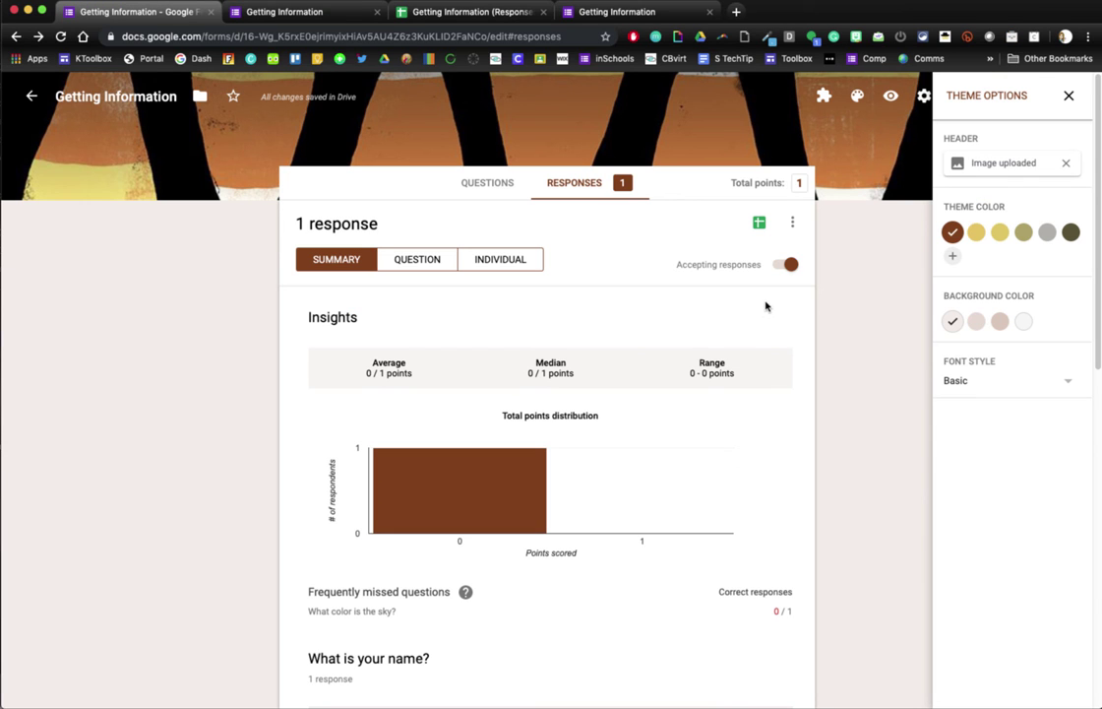